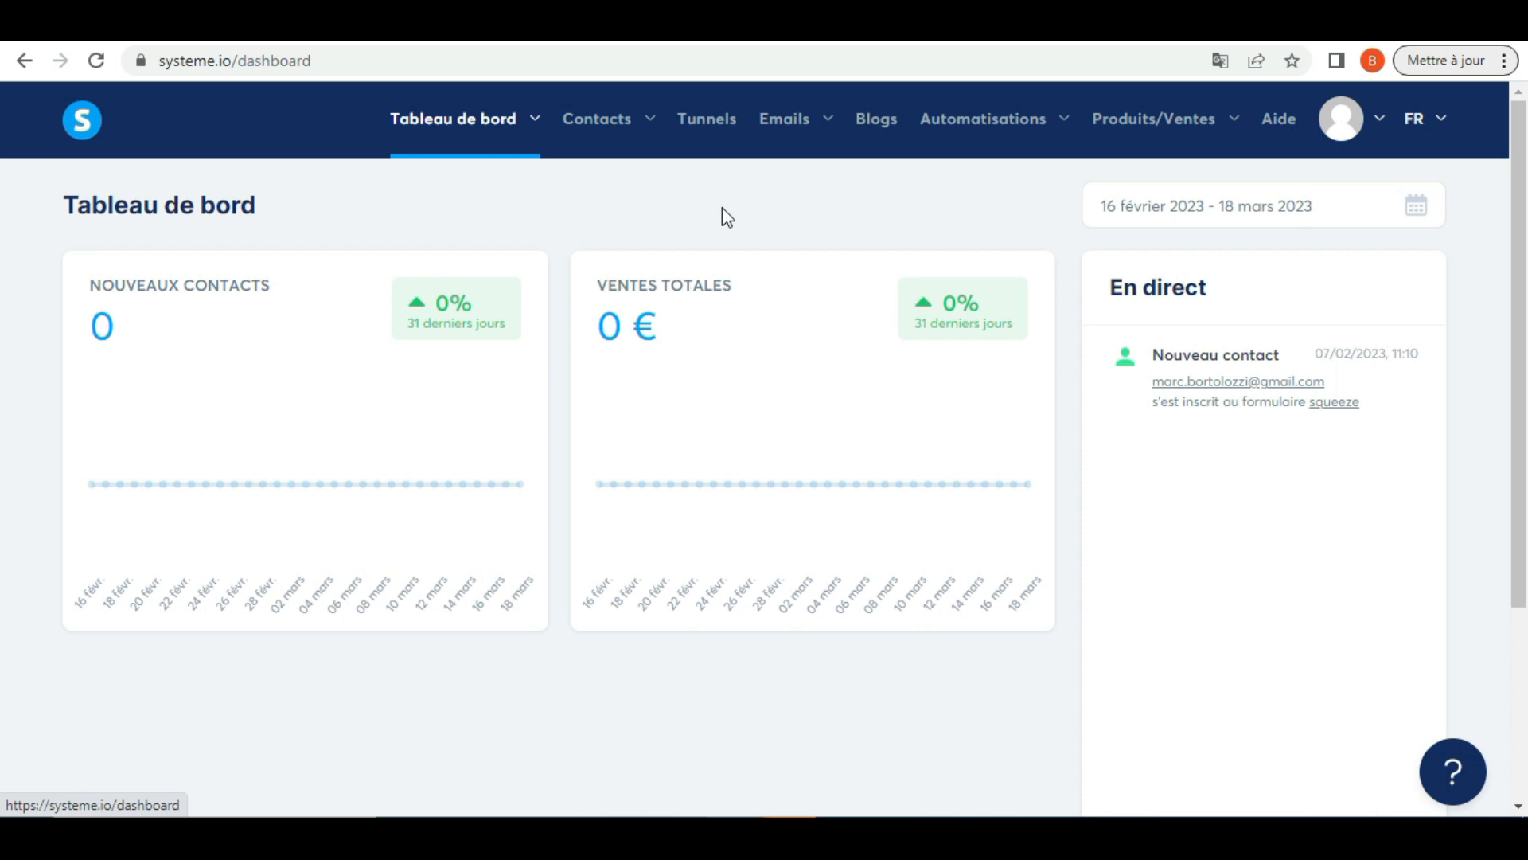
Open the Tunnels list and view the published page of the coach funnel created on 15/03/2023
{"action": "left_click", "coordinate": [708, 128]}
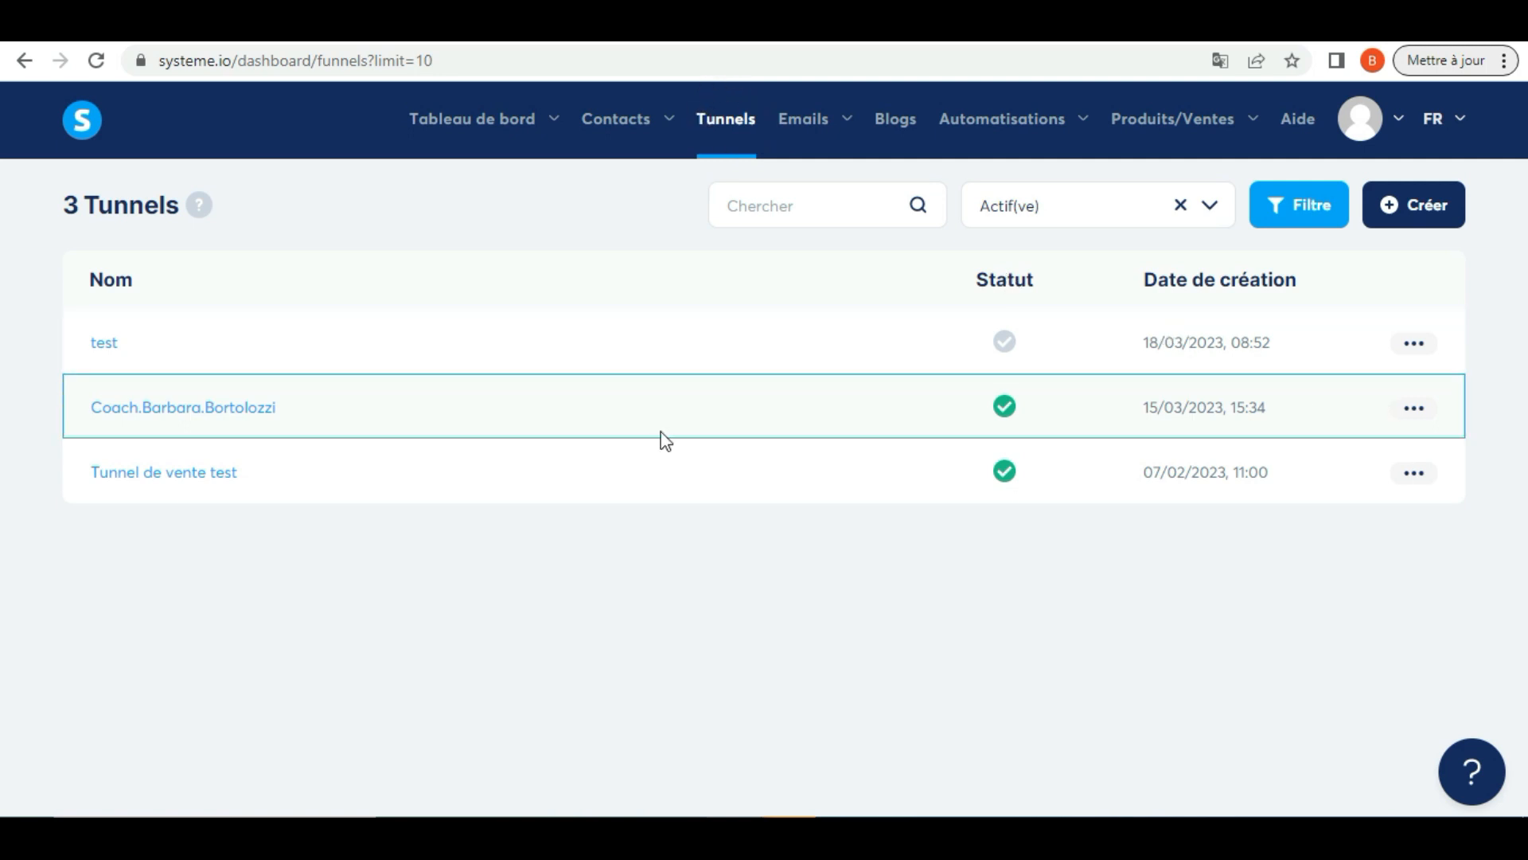
{"action": "left_click", "coordinate": [1414, 414]}
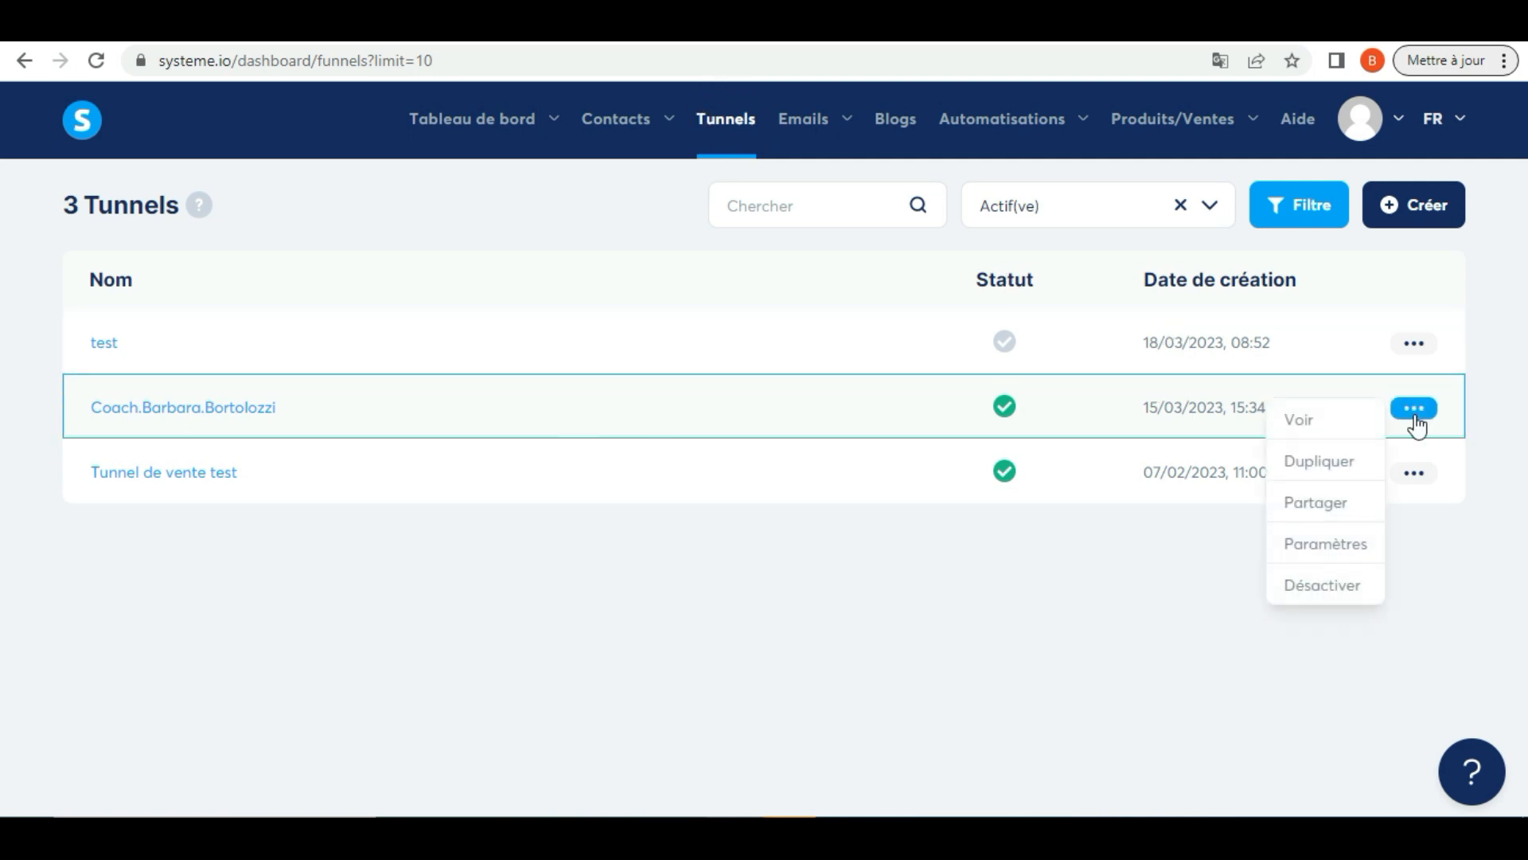
{"action": "left_click", "coordinate": [1317, 422]}
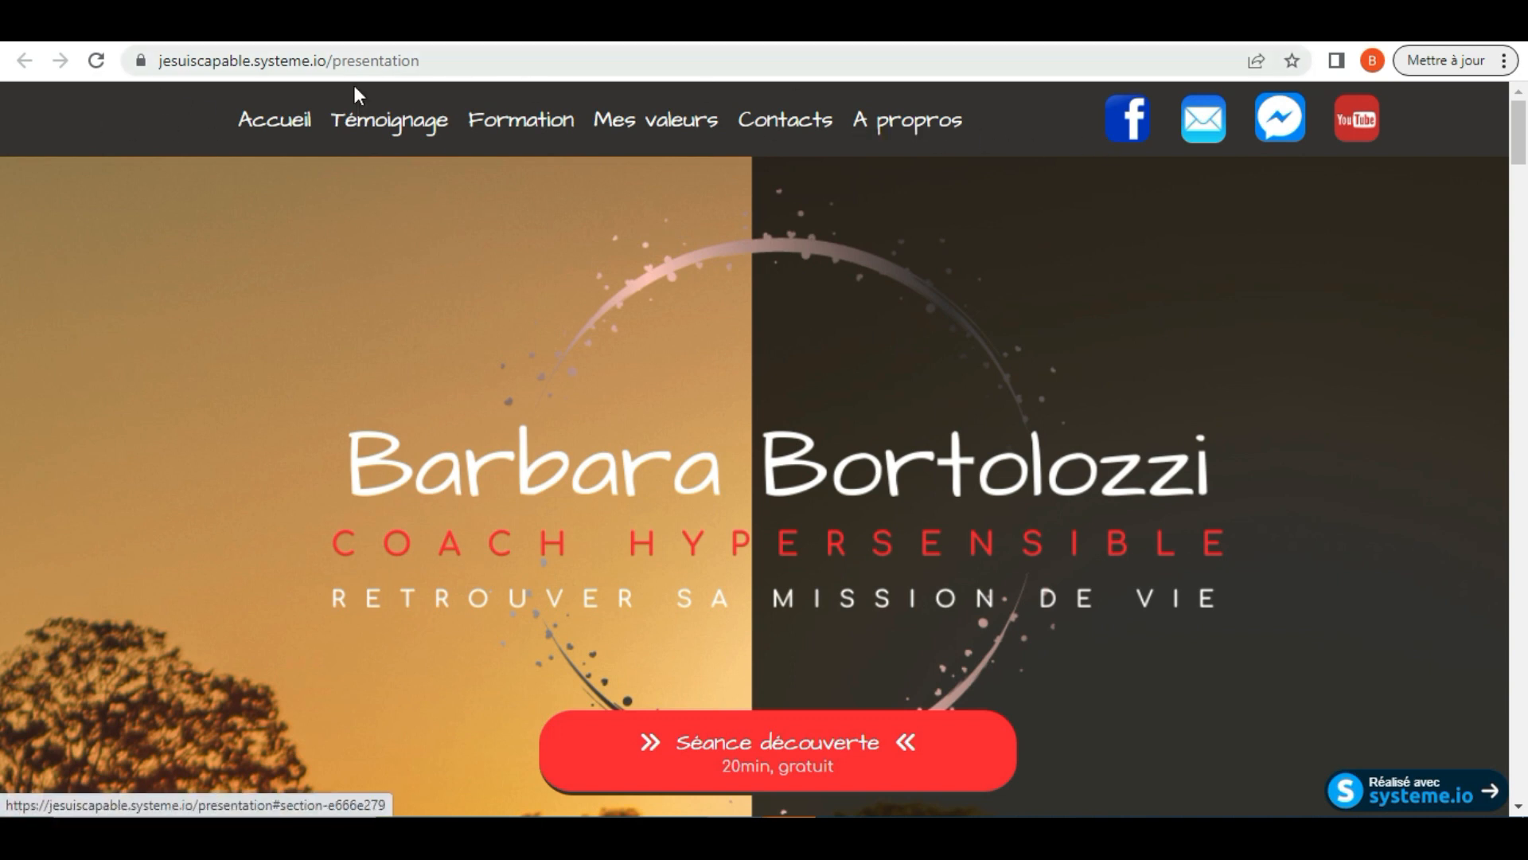
Examine the published coaching page from the header through the service sections to the newsletter form and contact area
{"action": "left_click_drag", "start_coordinate": [1521, 130], "coordinate": [1503, 105]}
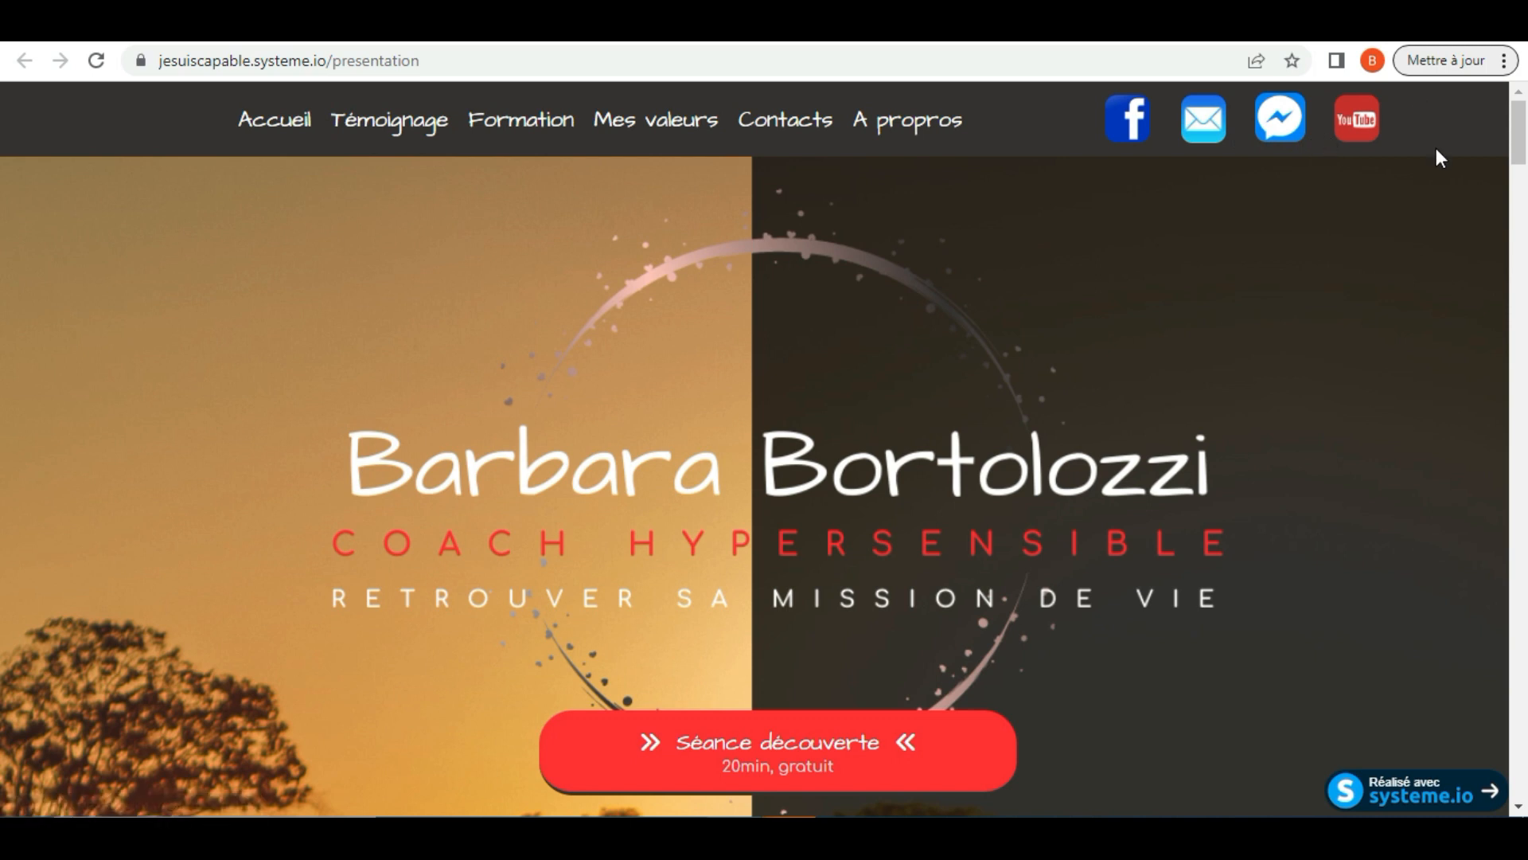
{"action": "left_click_drag", "start_coordinate": [1521, 132], "coordinate": [1521, 163]}
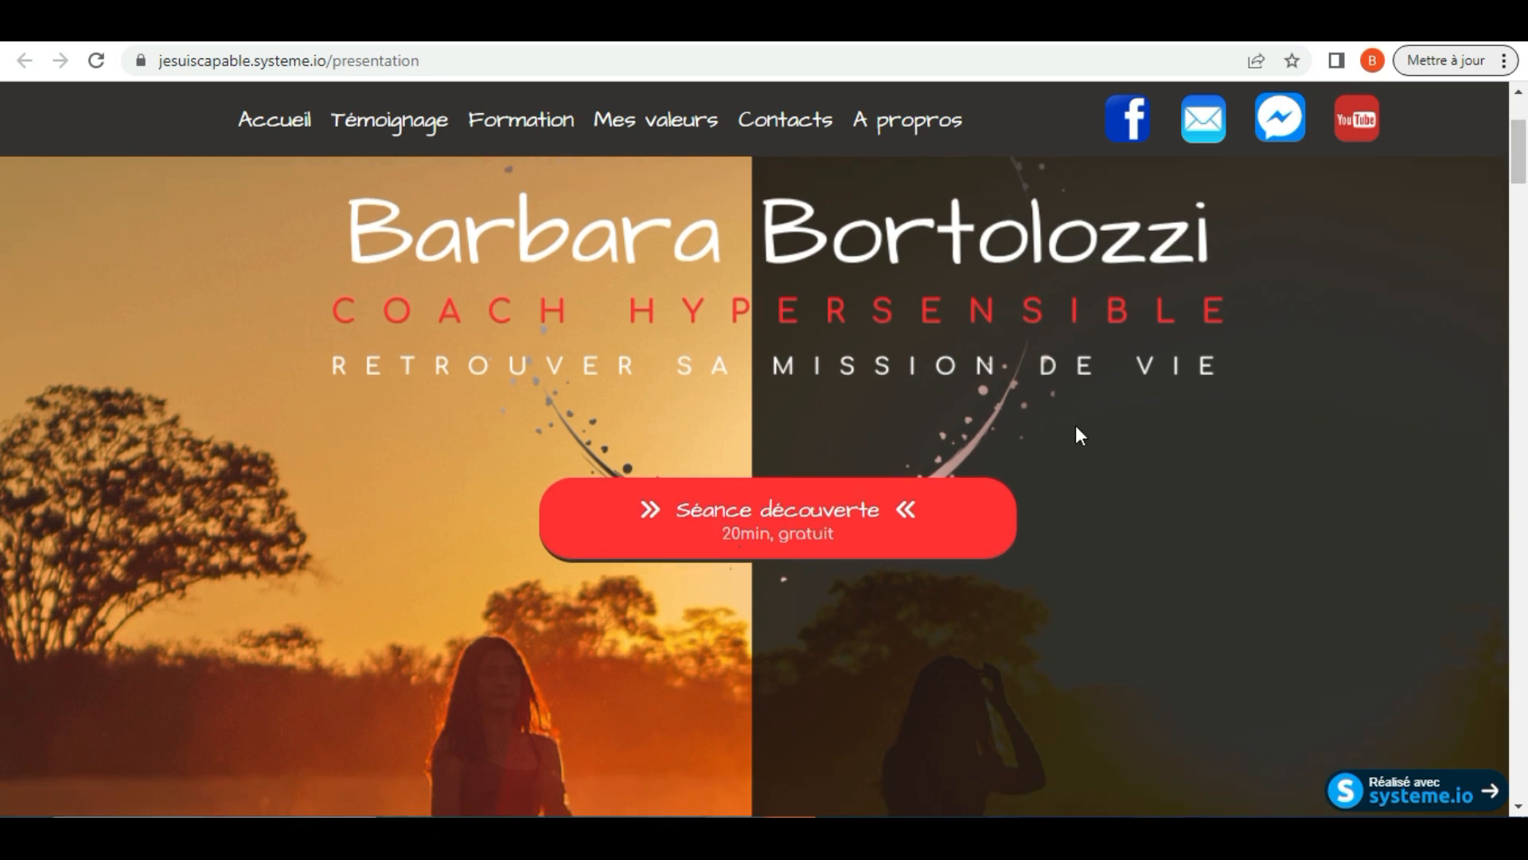
{"action": "scroll", "coordinate": [2, 155], "scroll_direction": "down", "scroll_amount": 1}
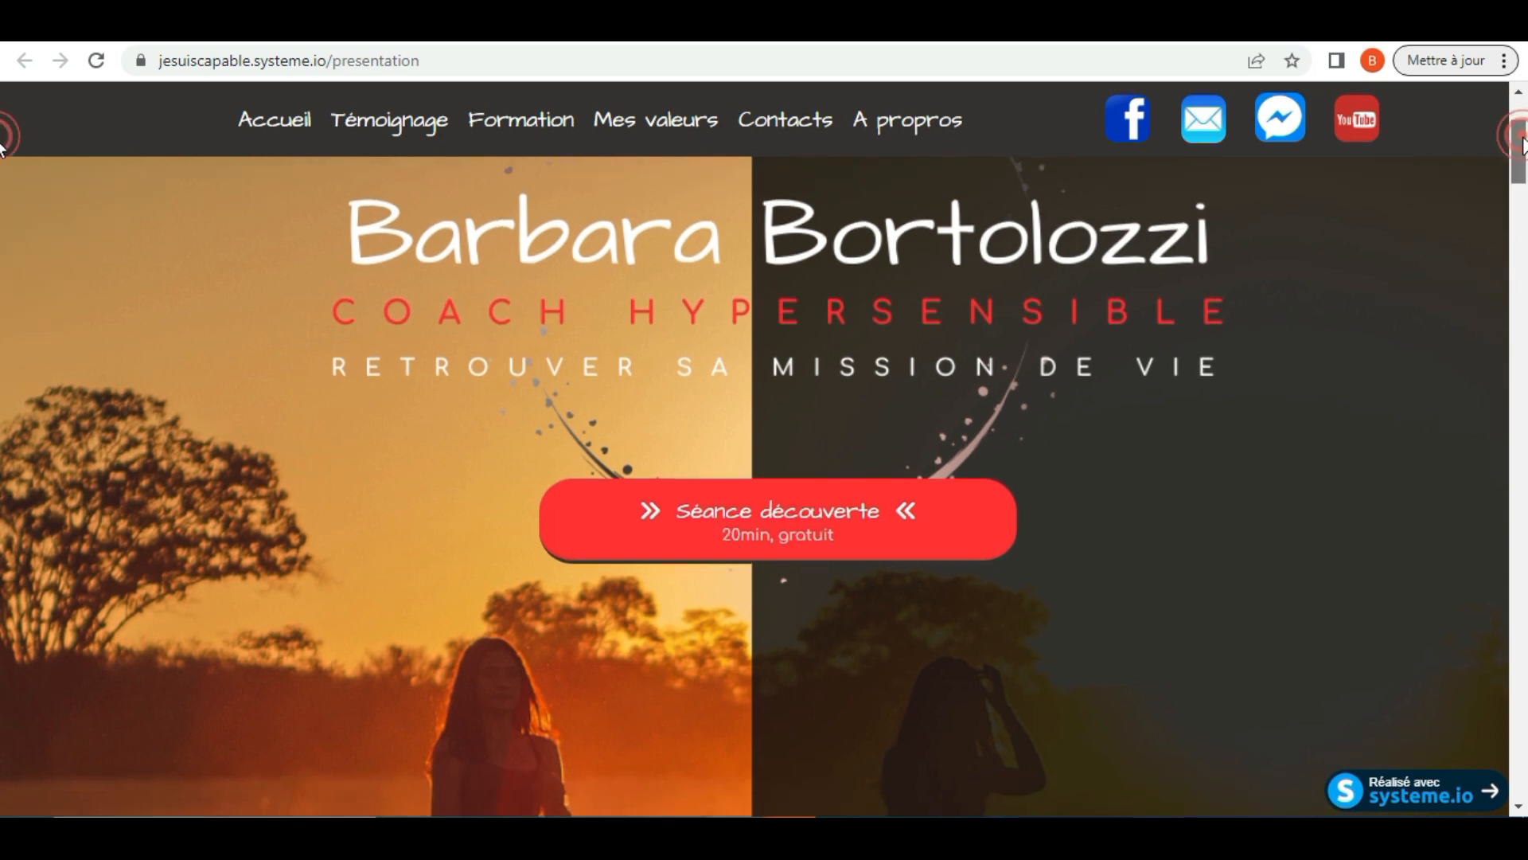
{"action": "scroll", "coordinate": [2, 156], "scroll_direction": "down", "scroll_amount": 6}
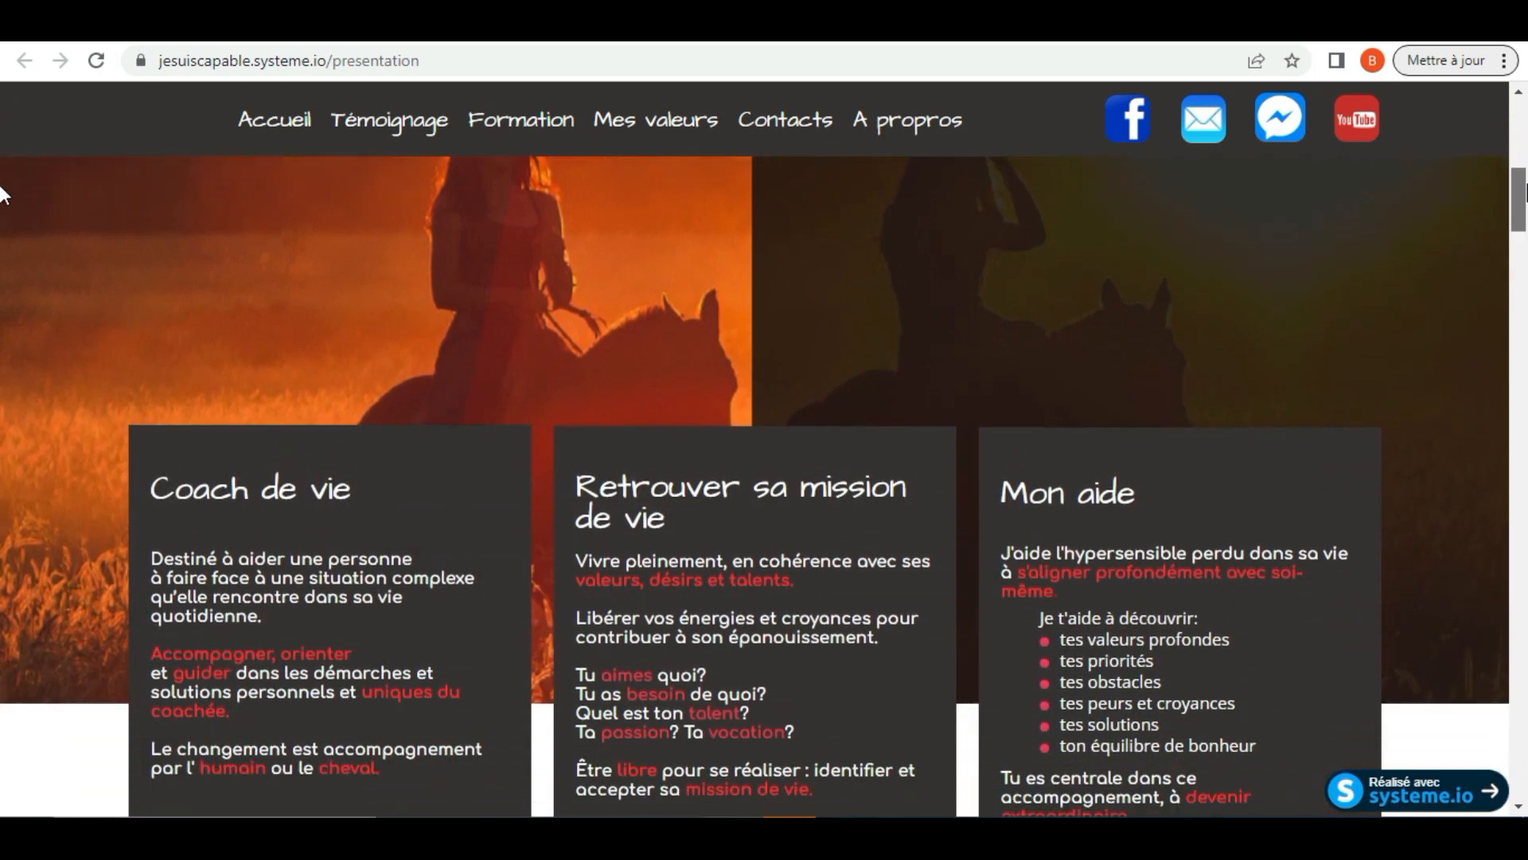
{"action": "scroll", "coordinate": [3, 201], "scroll_direction": "down", "scroll_amount": 2}
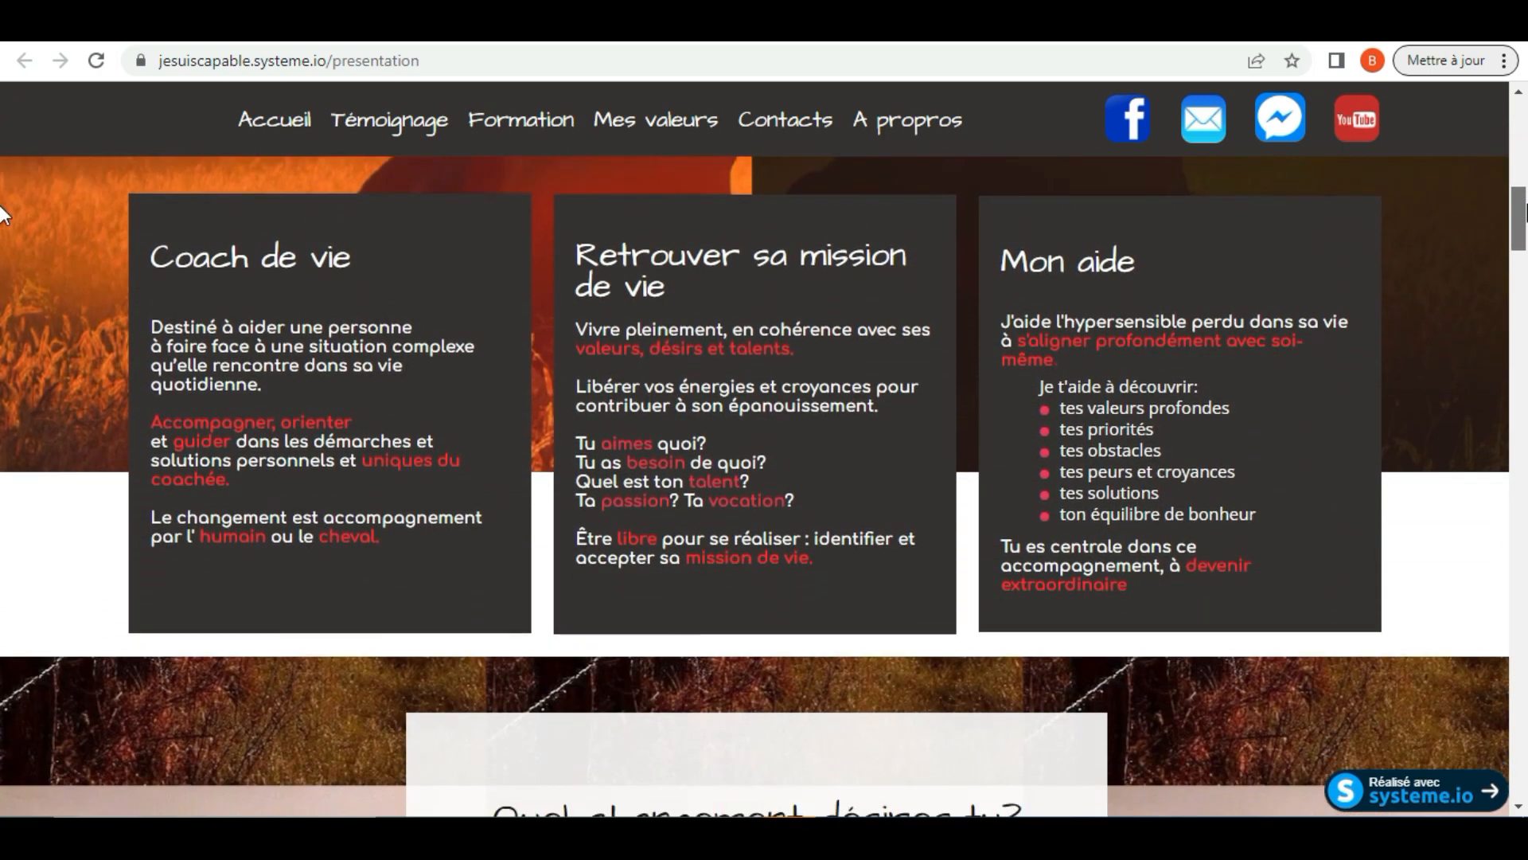
{"action": "scroll", "coordinate": [3, 215], "scroll_direction": "down", "scroll_amount": 1}
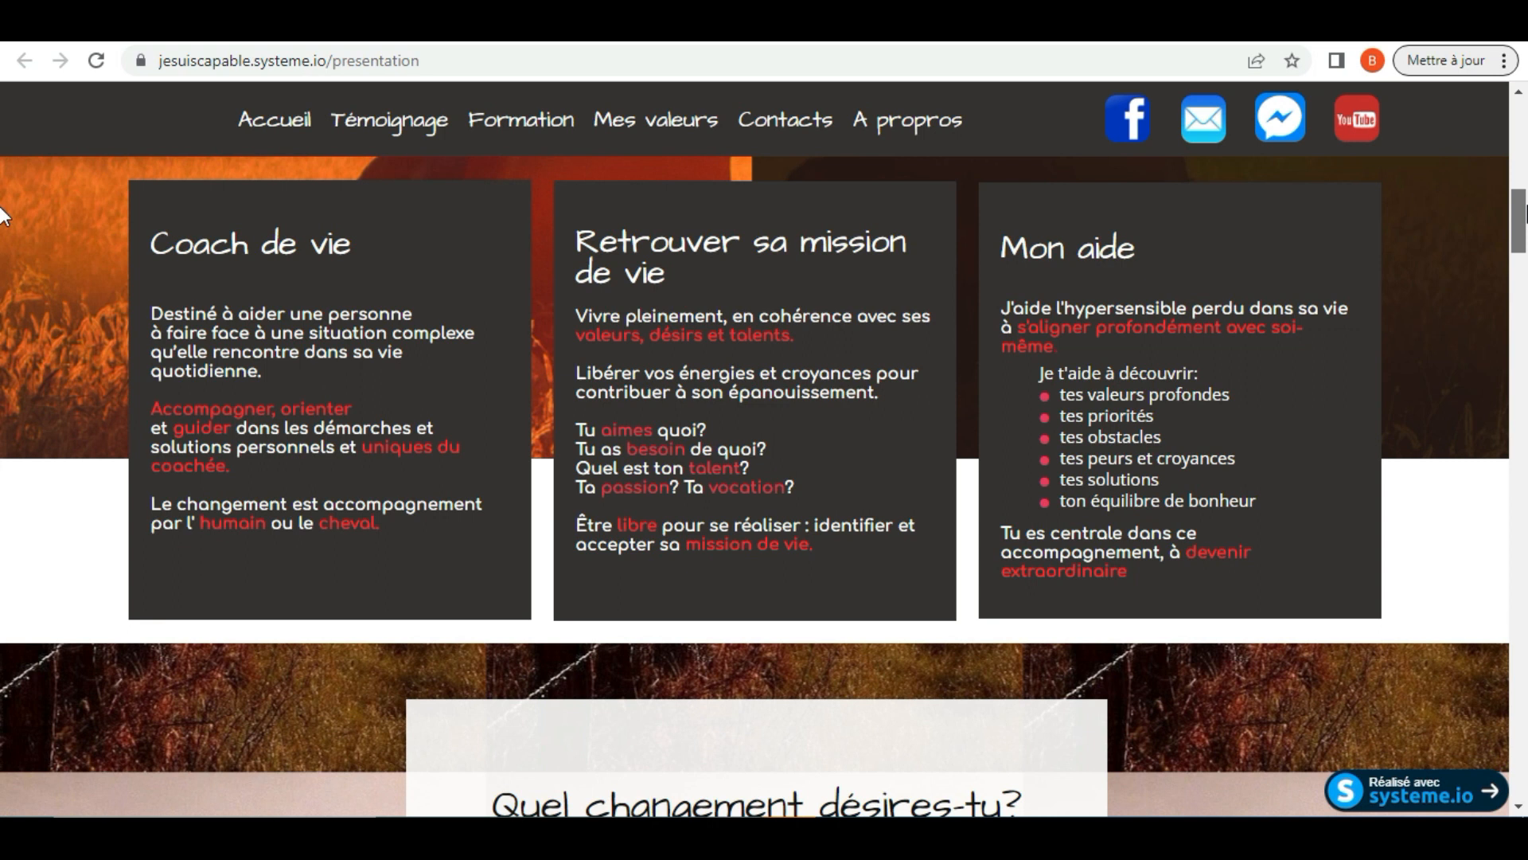
{"action": "scroll", "coordinate": [2, 215], "scroll_direction": "down", "scroll_amount": 6}
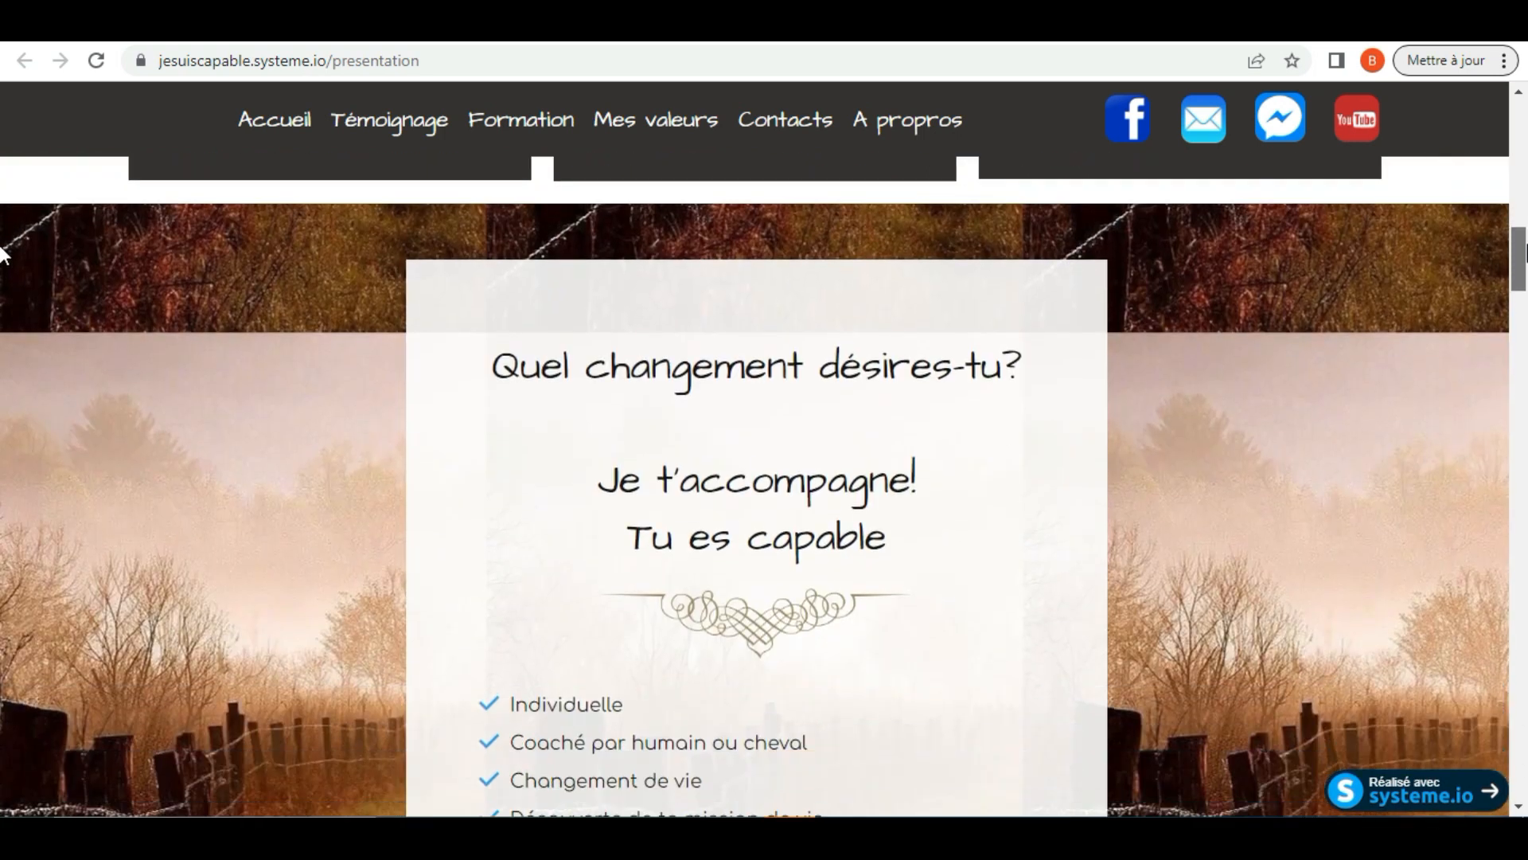
{"action": "scroll", "coordinate": [3, 261], "scroll_direction": "down", "scroll_amount": 2}
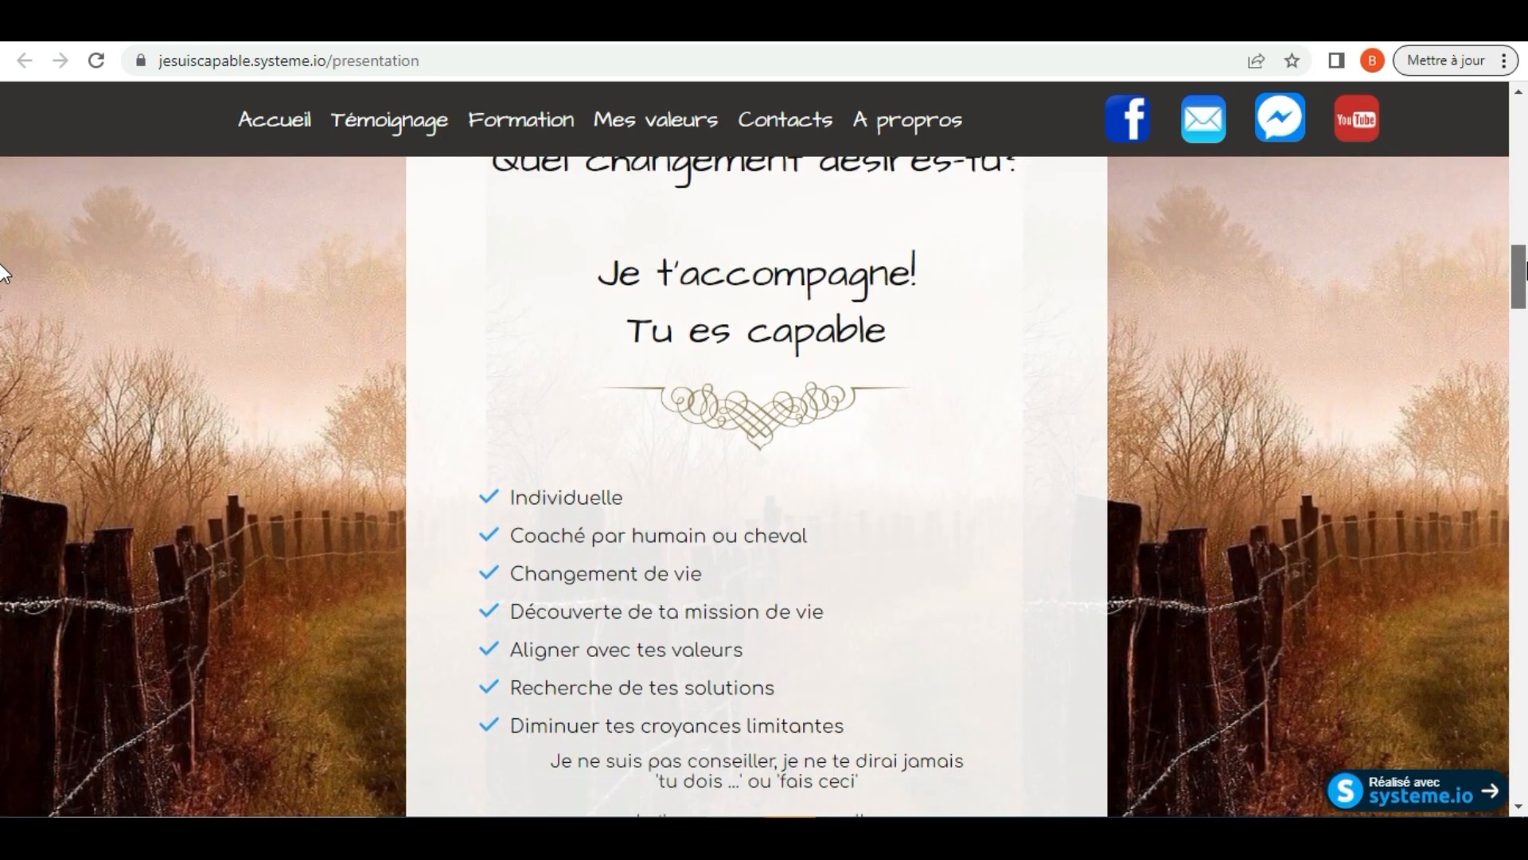
{"action": "scroll", "coordinate": [2, 273], "scroll_direction": "down", "scroll_amount": 2}
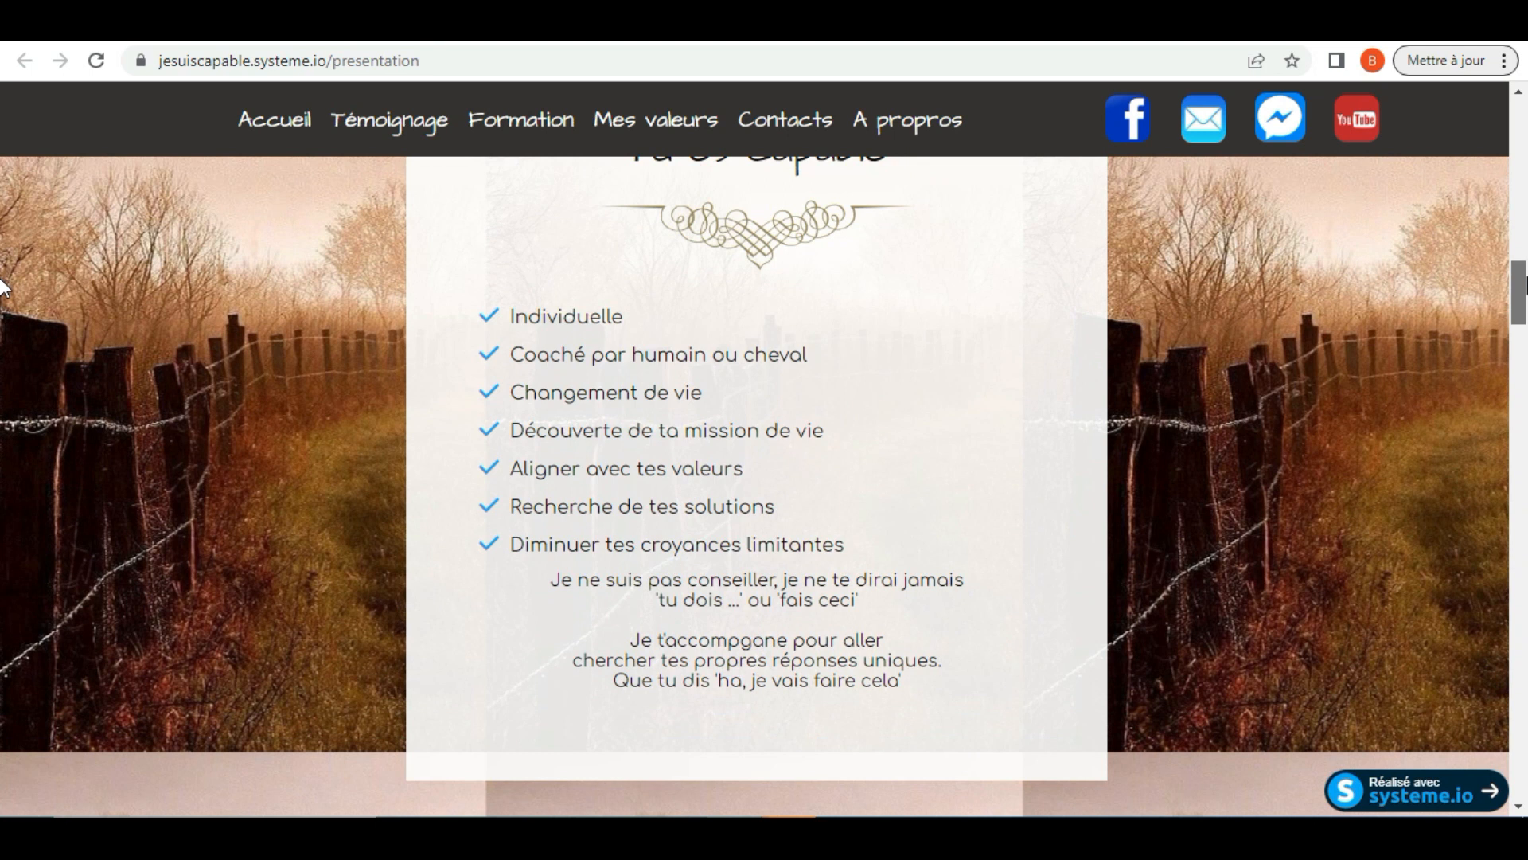
{"action": "scroll", "coordinate": [2, 291], "scroll_direction": "down", "scroll_amount": 2}
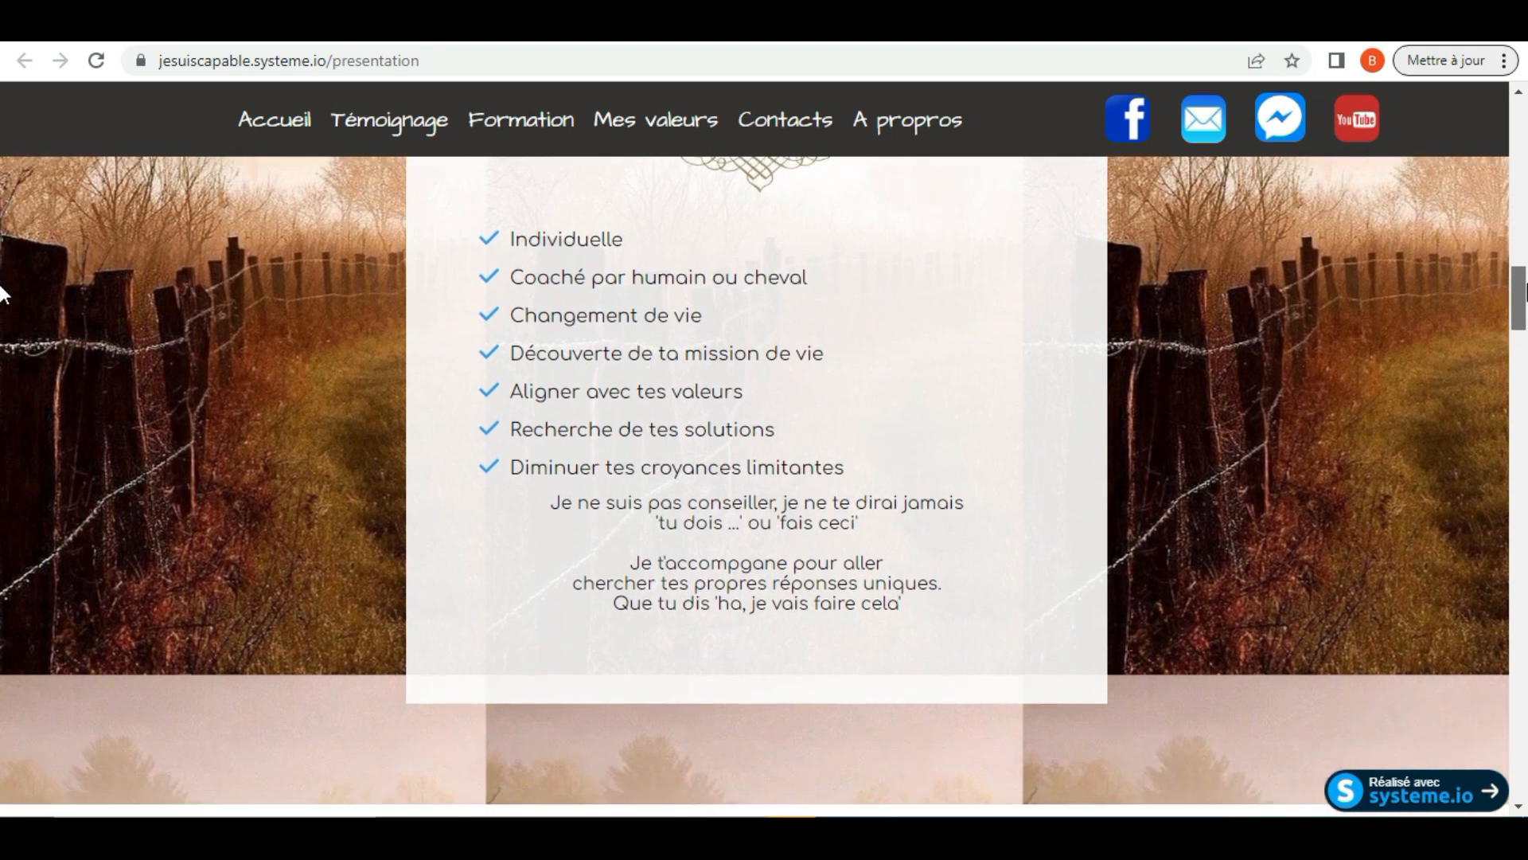
{"action": "scroll", "coordinate": [3, 302], "scroll_direction": "down", "scroll_amount": 8}
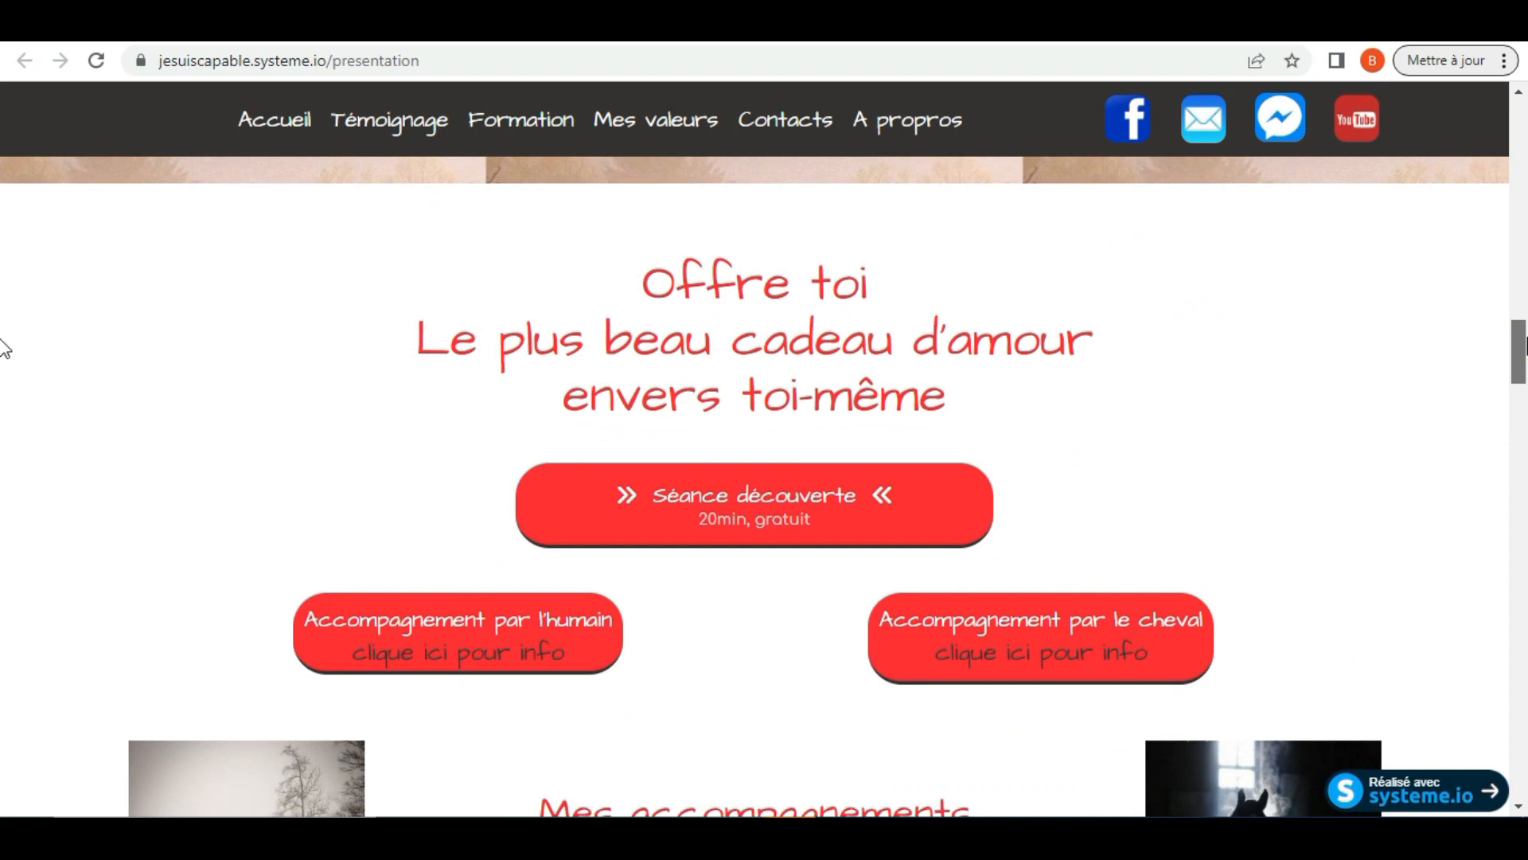
{"action": "scroll", "coordinate": [2, 358], "scroll_direction": "up", "scroll_amount": 1}
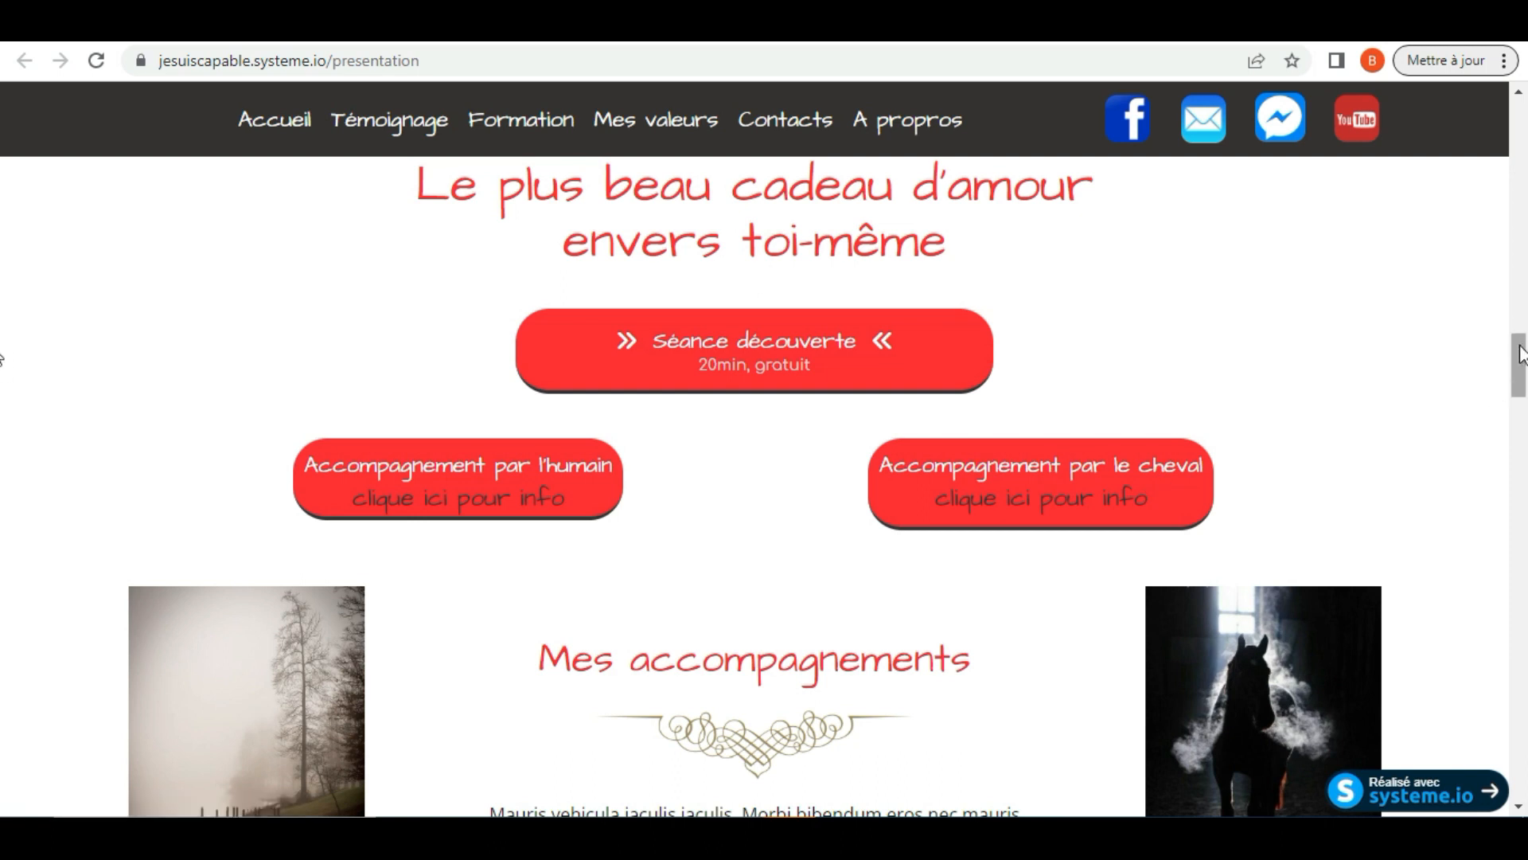
{"action": "left_click_drag", "start_coordinate": [1521, 354], "coordinate": [1523, 776]}
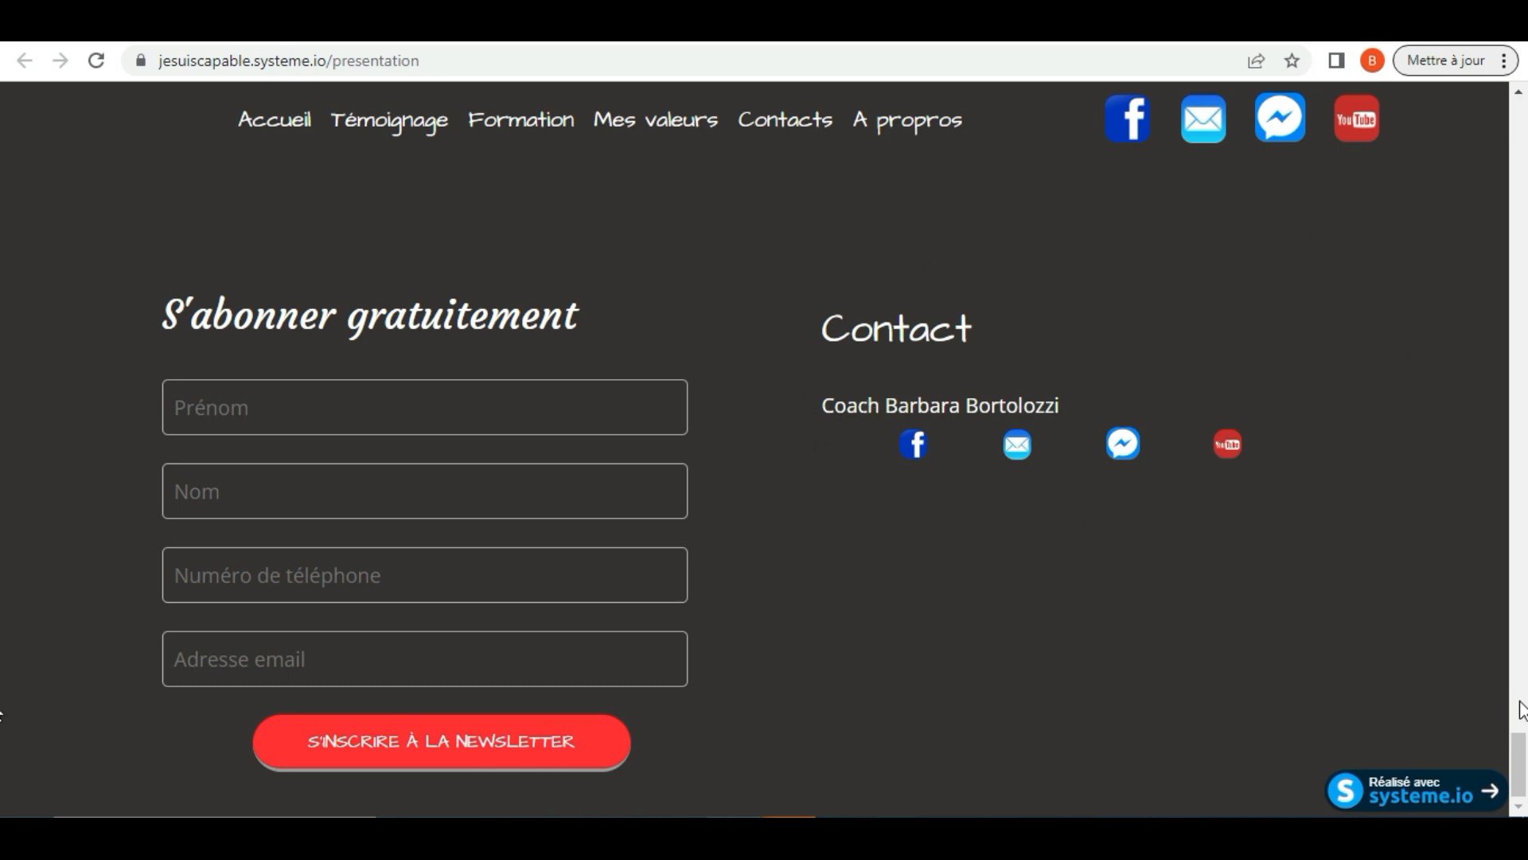
{"action": "left_click_drag", "start_coordinate": [1519, 755], "coordinate": [1507, 90]}
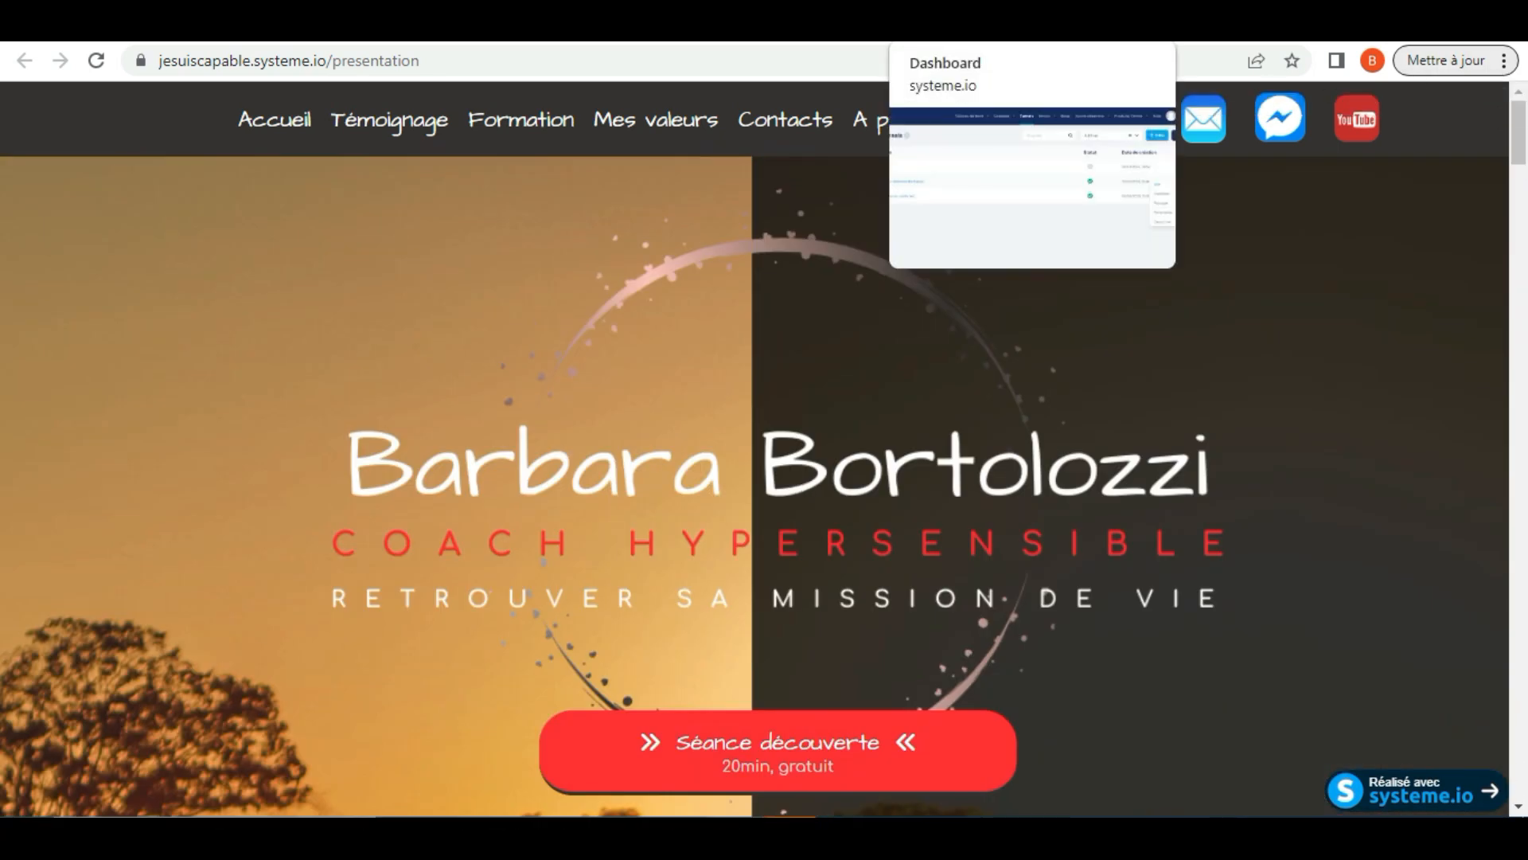
Return to the Tunnels dashboard and create a funnel named "test 5" with the objective Vendre
{"action": "left_click", "coordinate": [977, 25]}
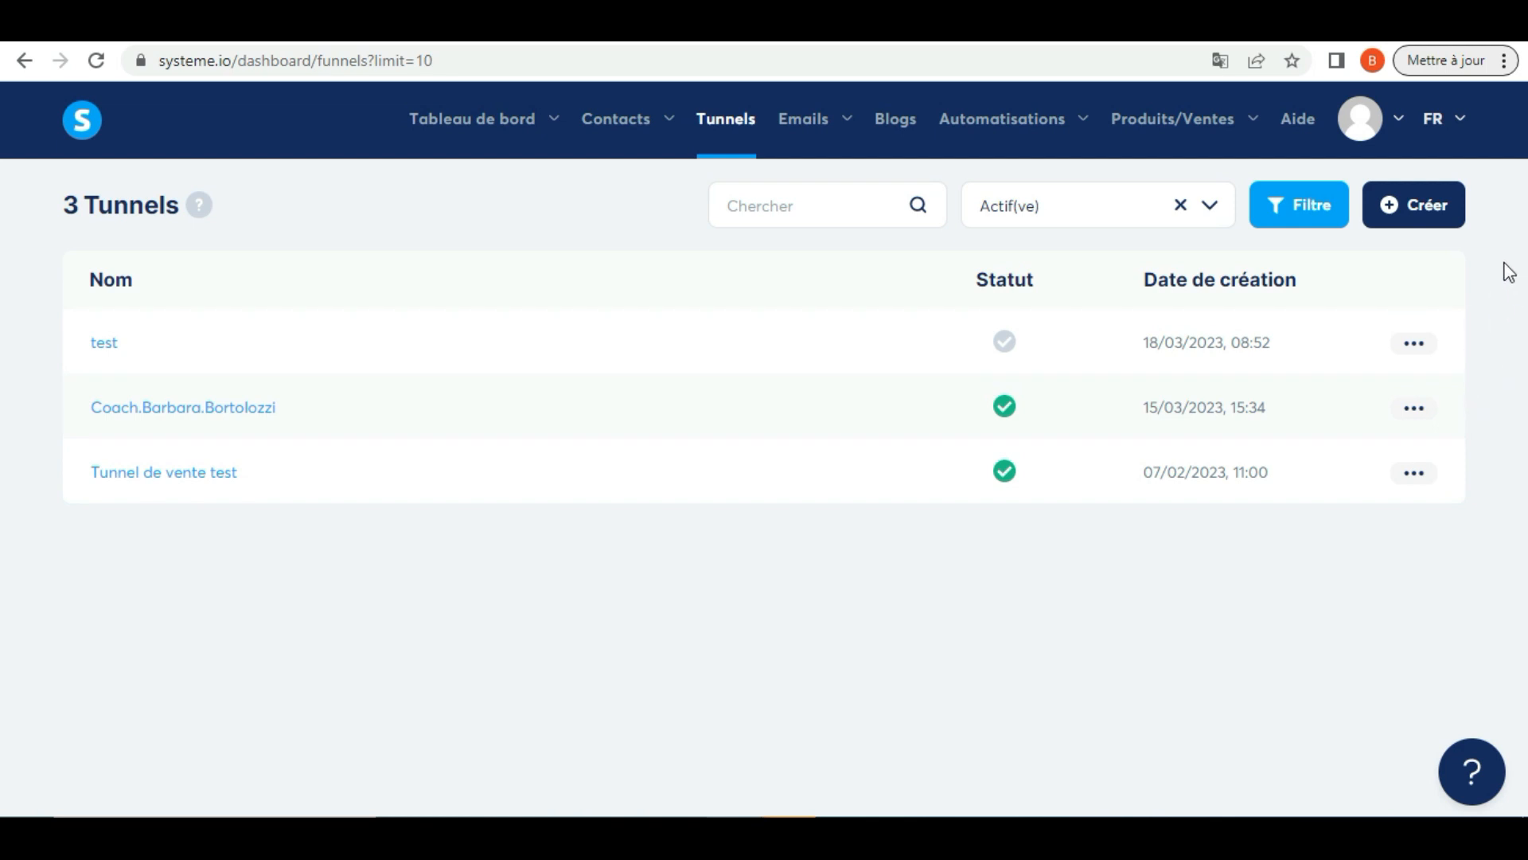
{"action": "left_click", "coordinate": [1410, 209]}
{"action": "left_click", "coordinate": [629, 308]}
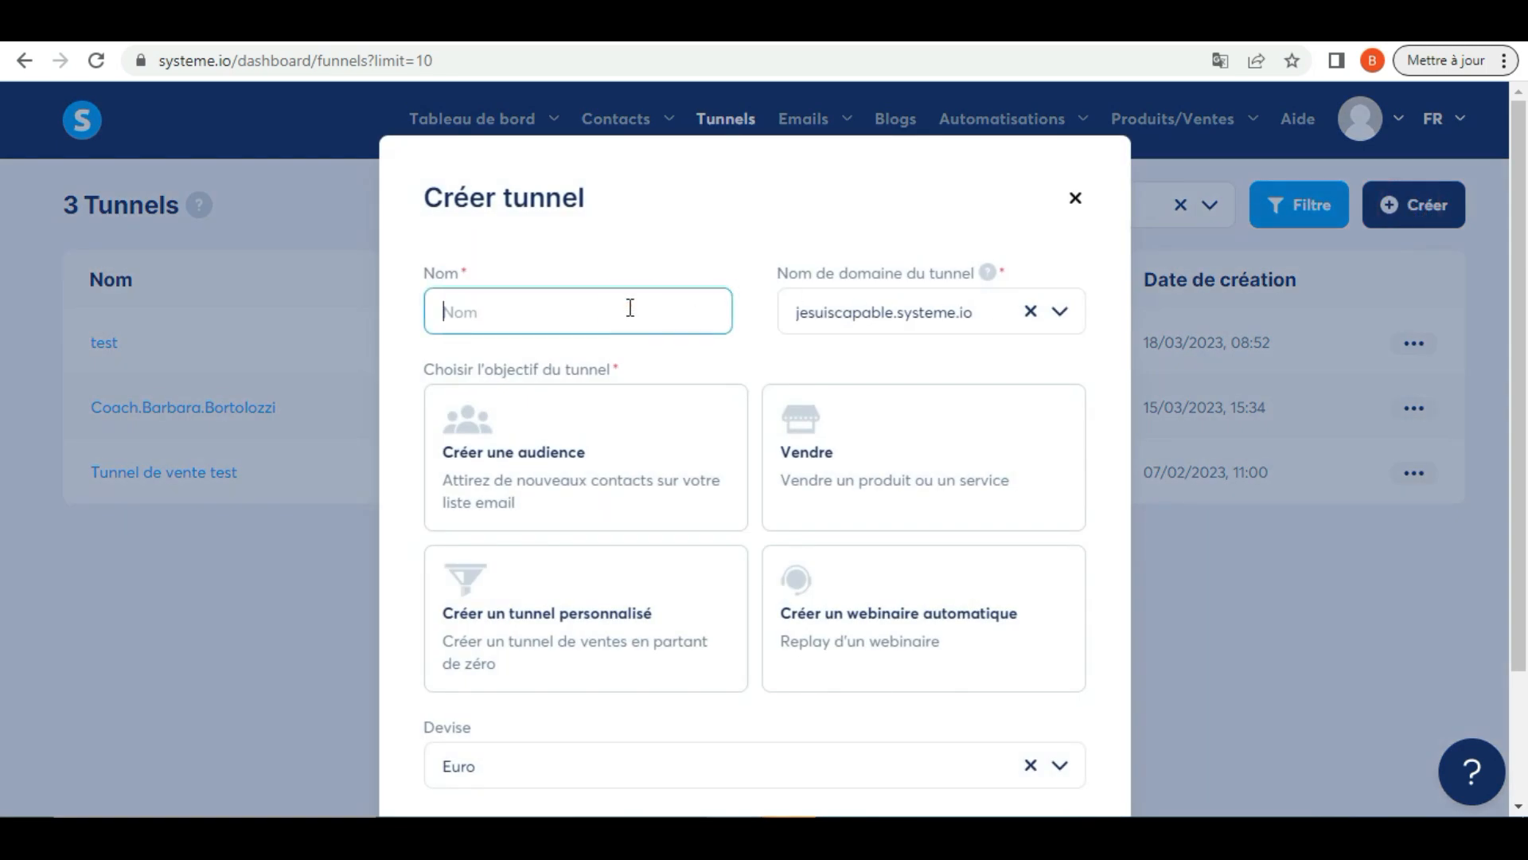
{"action": "type", "text": "est 5"}
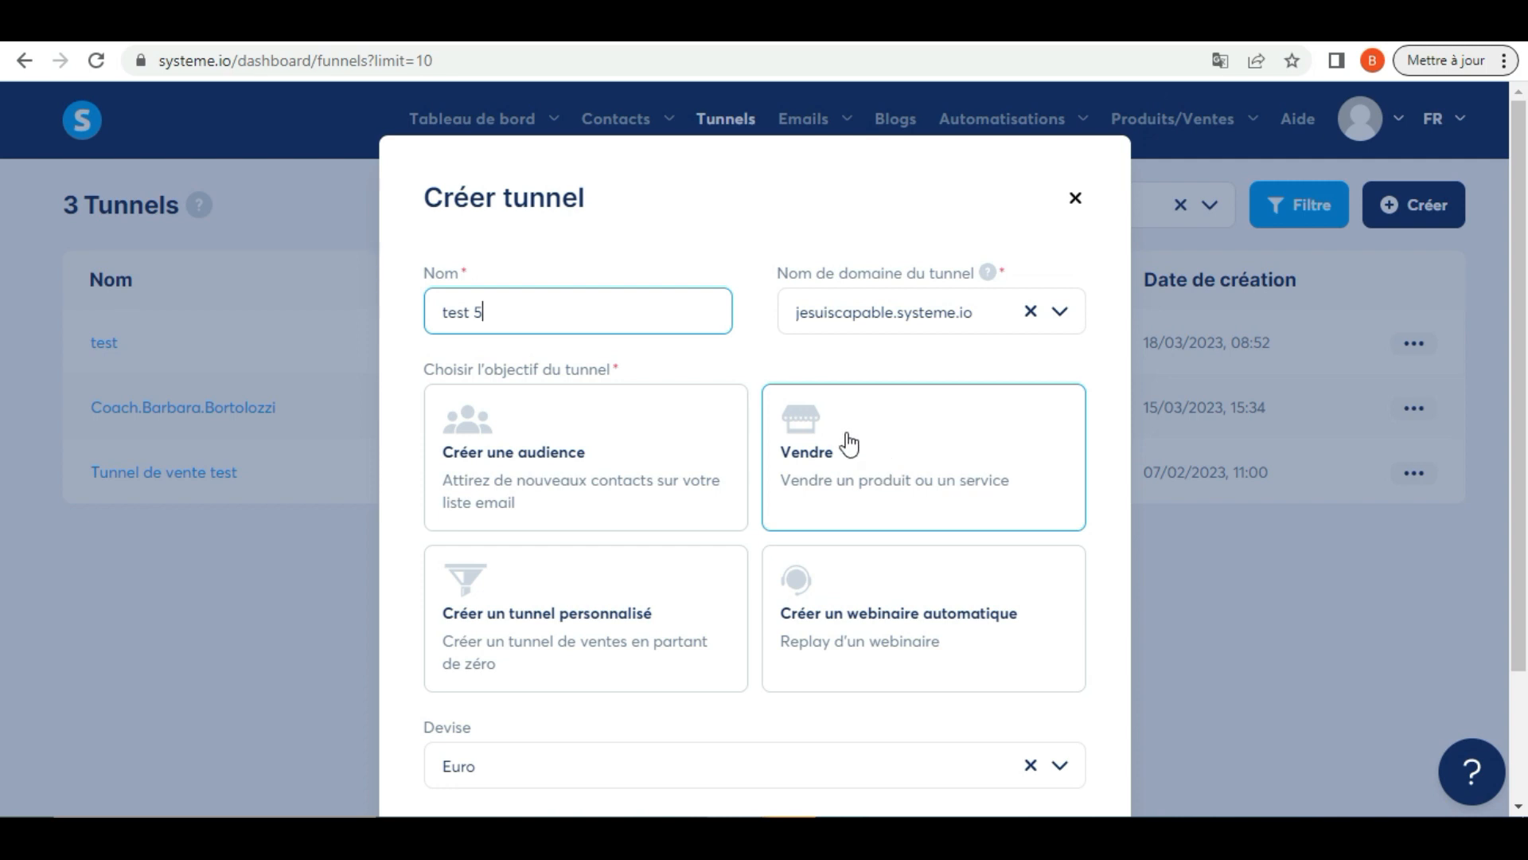
{"action": "left_click", "coordinate": [892, 442]}
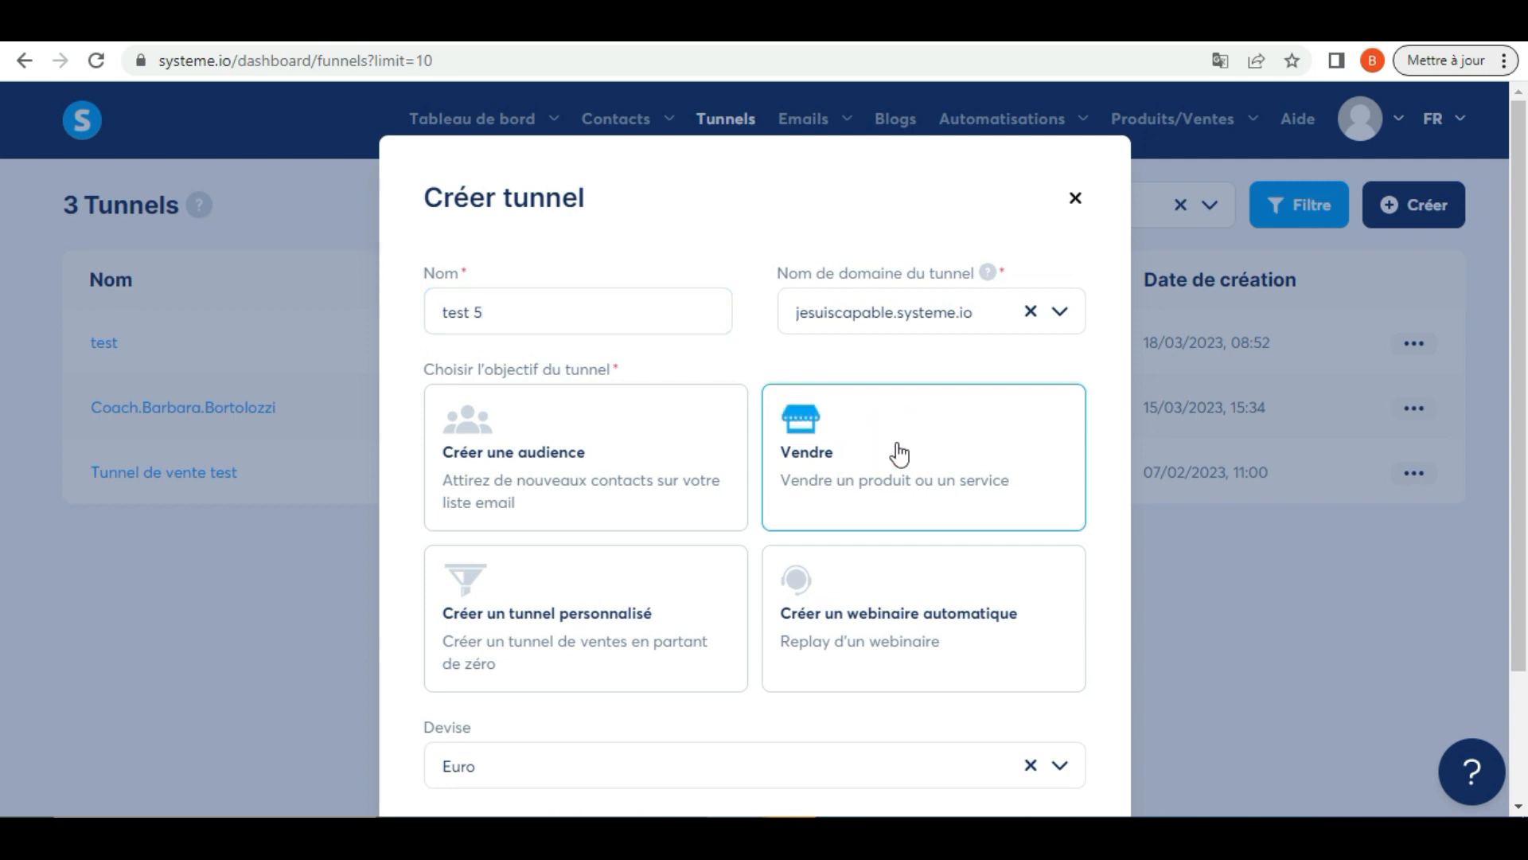
{"action": "scroll", "coordinate": [665, 617], "scroll_direction": "down", "scroll_amount": 2}
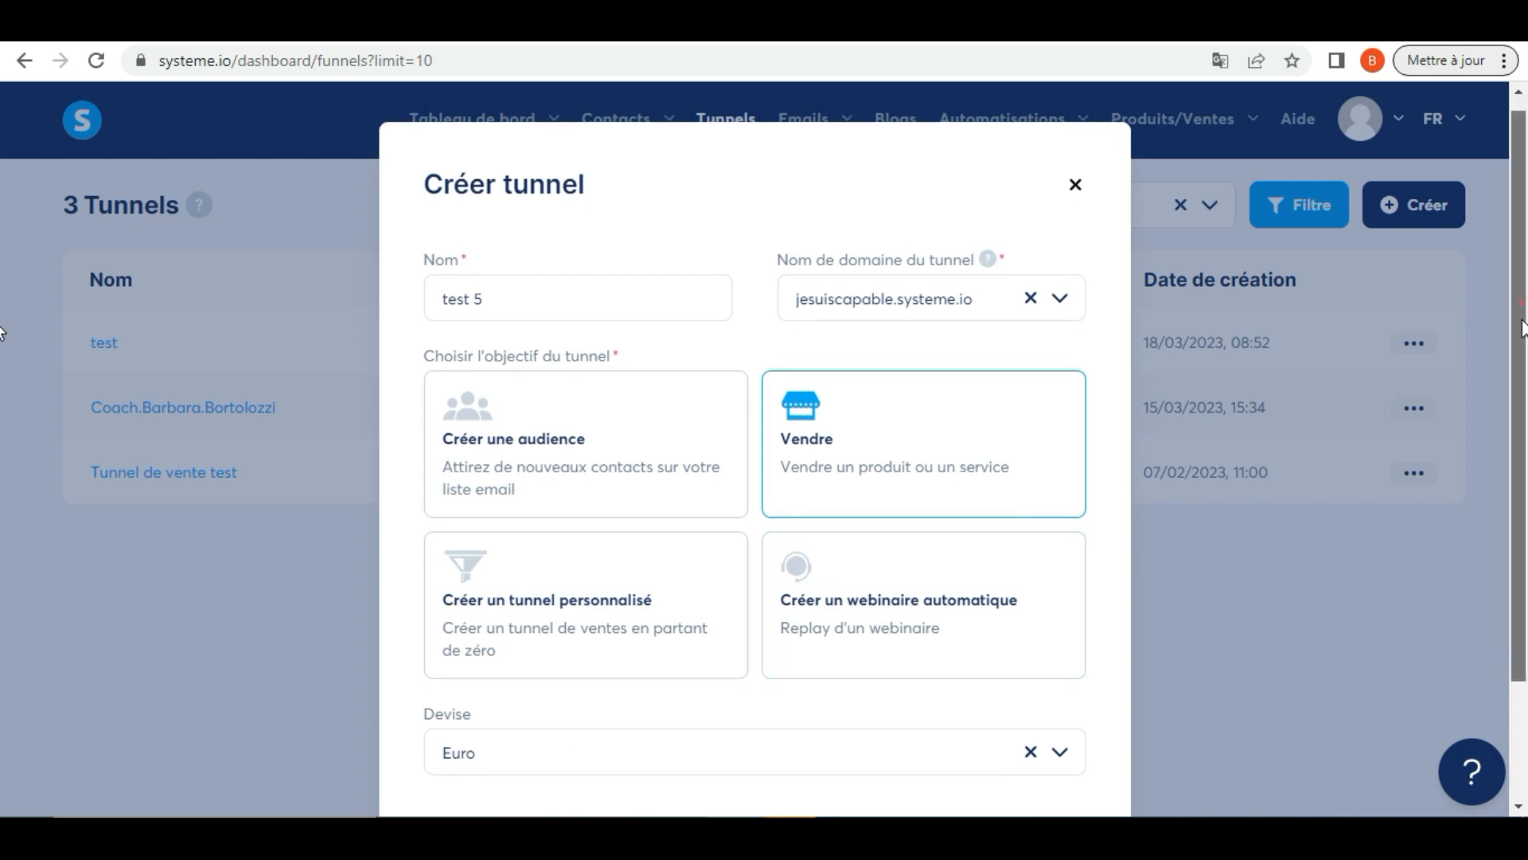
{"action": "left_click", "coordinate": [773, 715]}
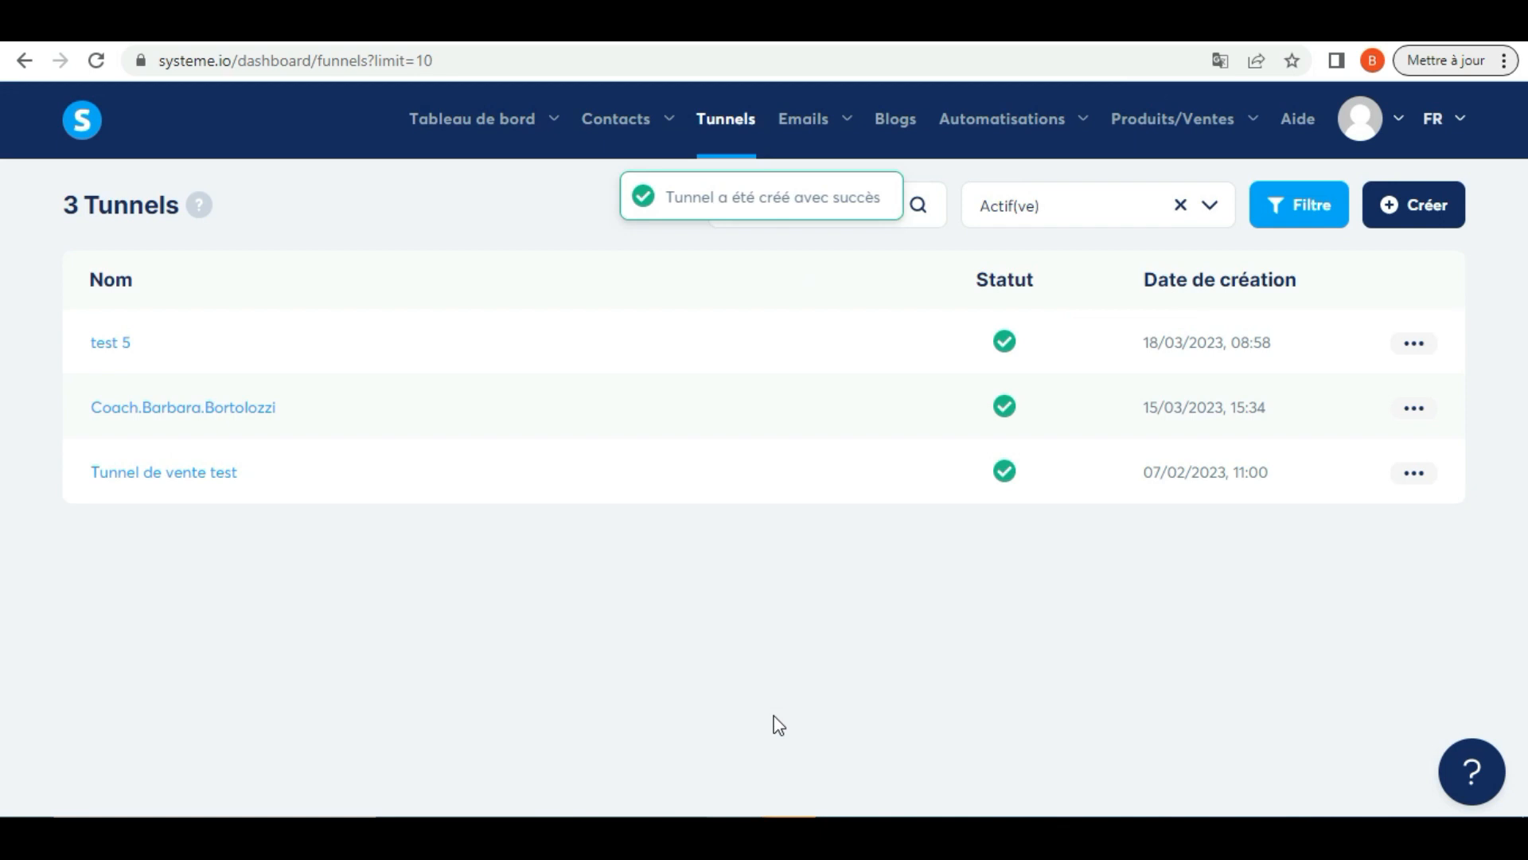
Open the "test 5" funnel and look through the page templates offered for the Bon de commande step
{"action": "left_click", "coordinate": [111, 344]}
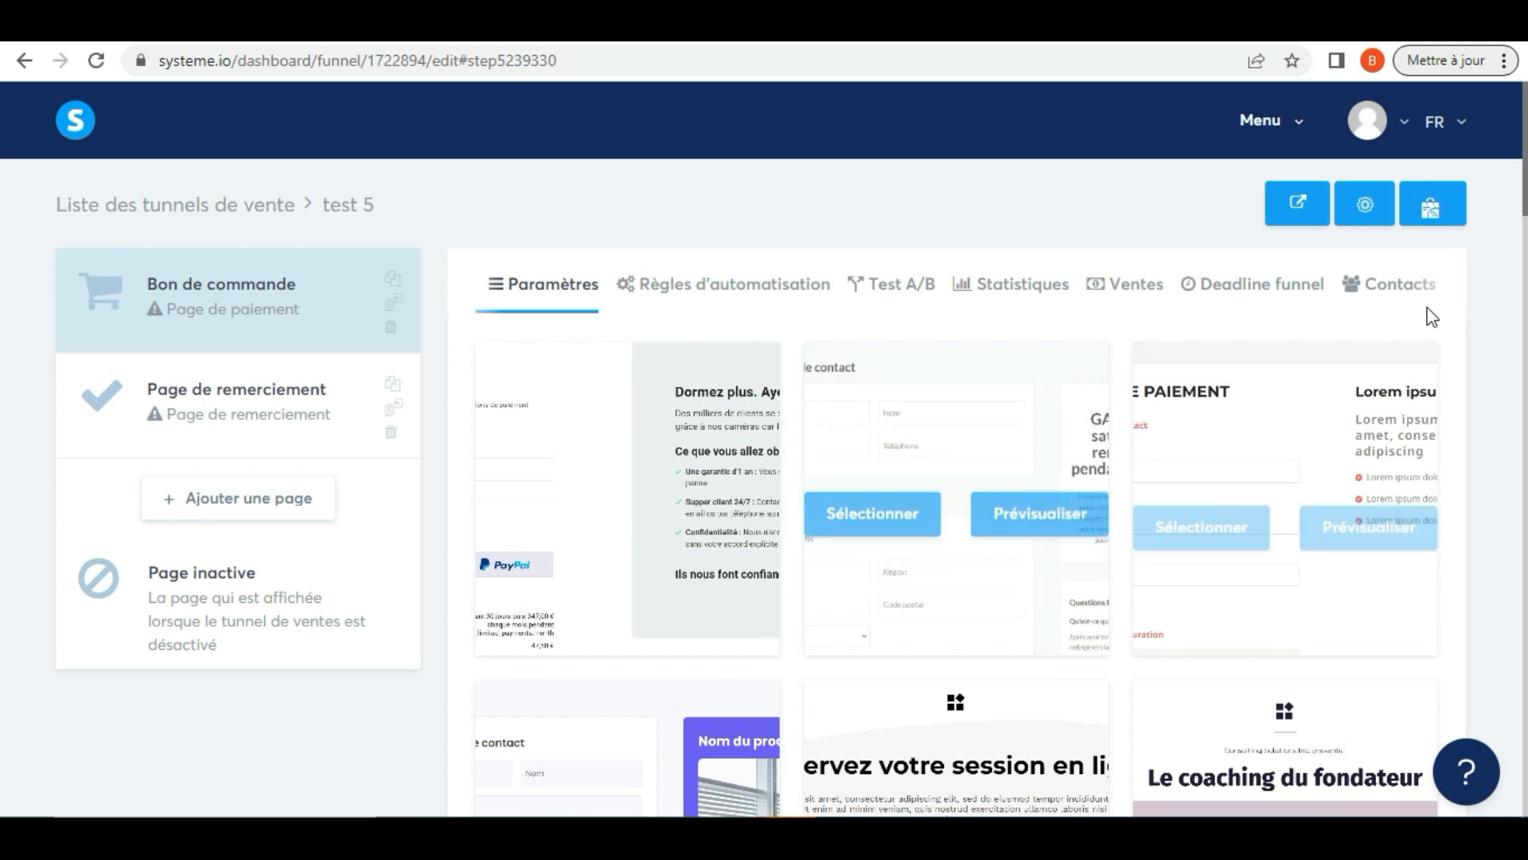
{"action": "scroll", "coordinate": [4, 231], "scroll_direction": "down", "scroll_amount": 3}
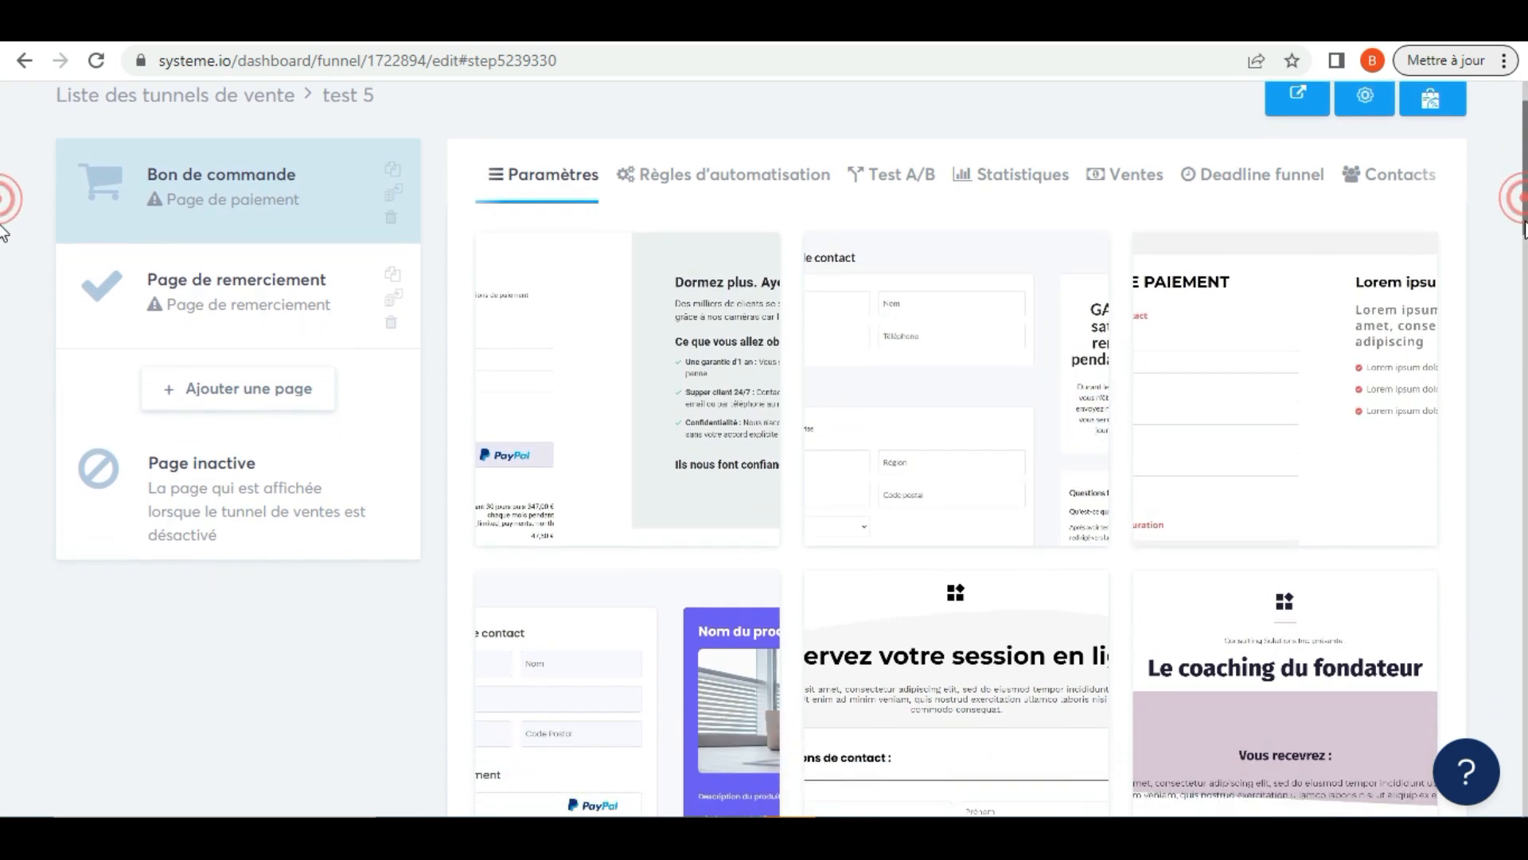
{"action": "scroll", "coordinate": [4, 261], "scroll_direction": "down", "scroll_amount": 7}
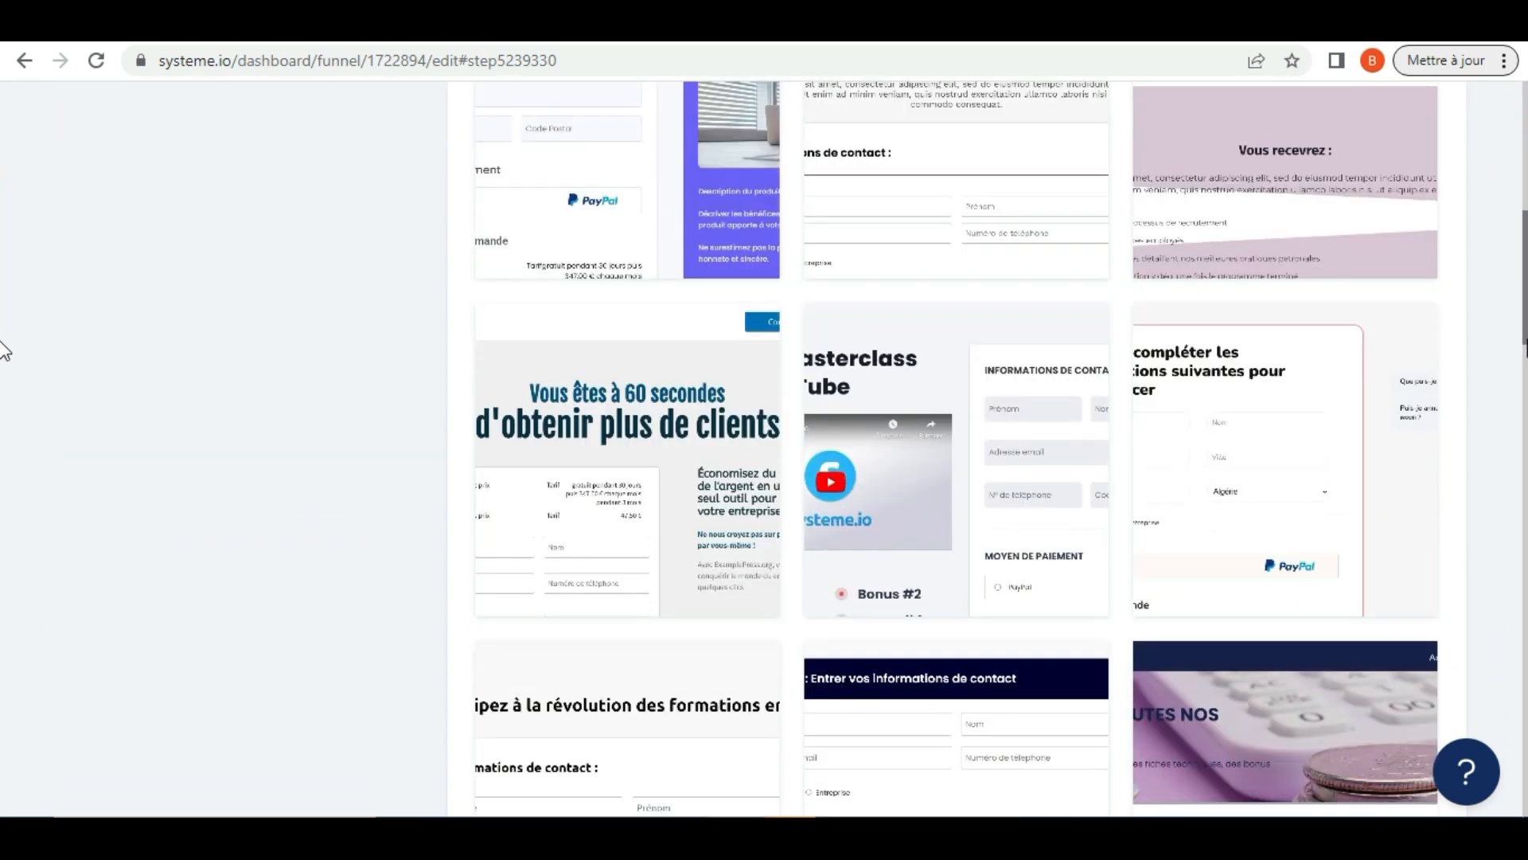
{"action": "scroll", "coordinate": [4, 386], "scroll_direction": "down", "scroll_amount": 4}
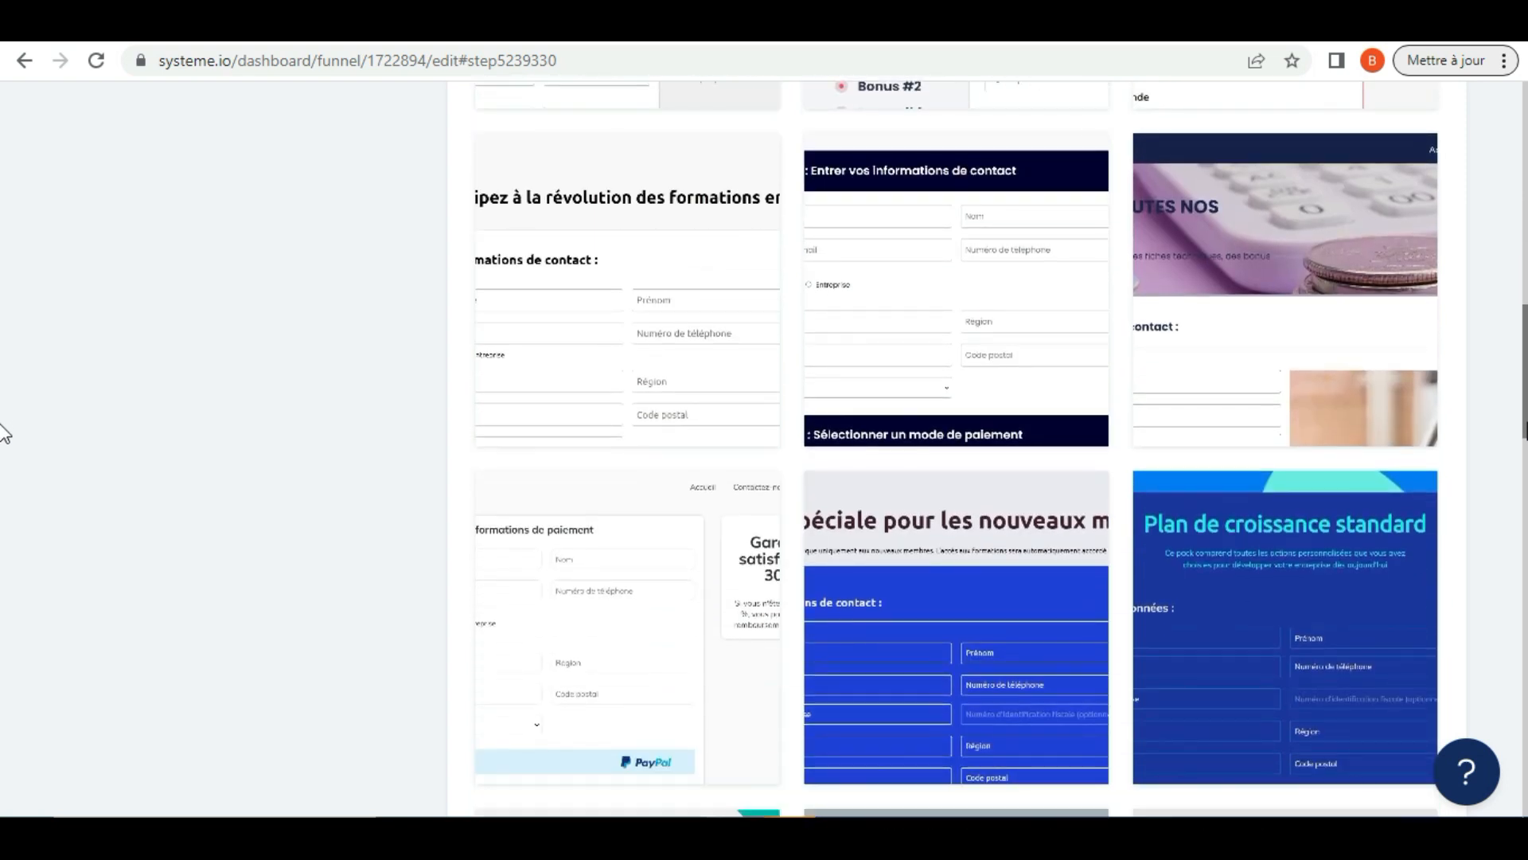
{"action": "scroll", "coordinate": [4, 433], "scroll_direction": "down", "scroll_amount": 8}
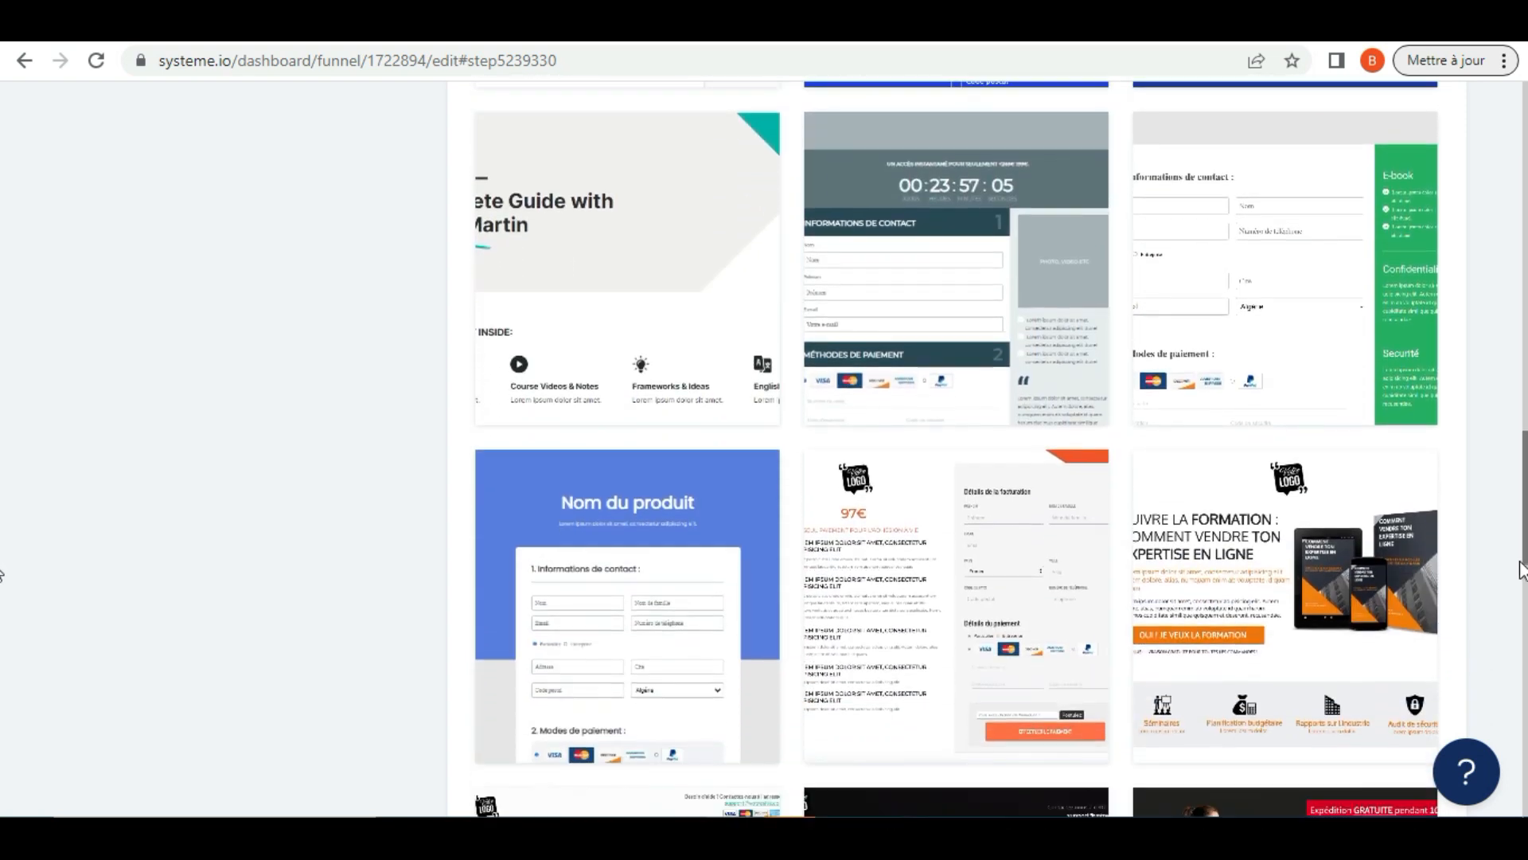
{"action": "left_click_drag", "start_coordinate": [1520, 569], "coordinate": [1465, 406]}
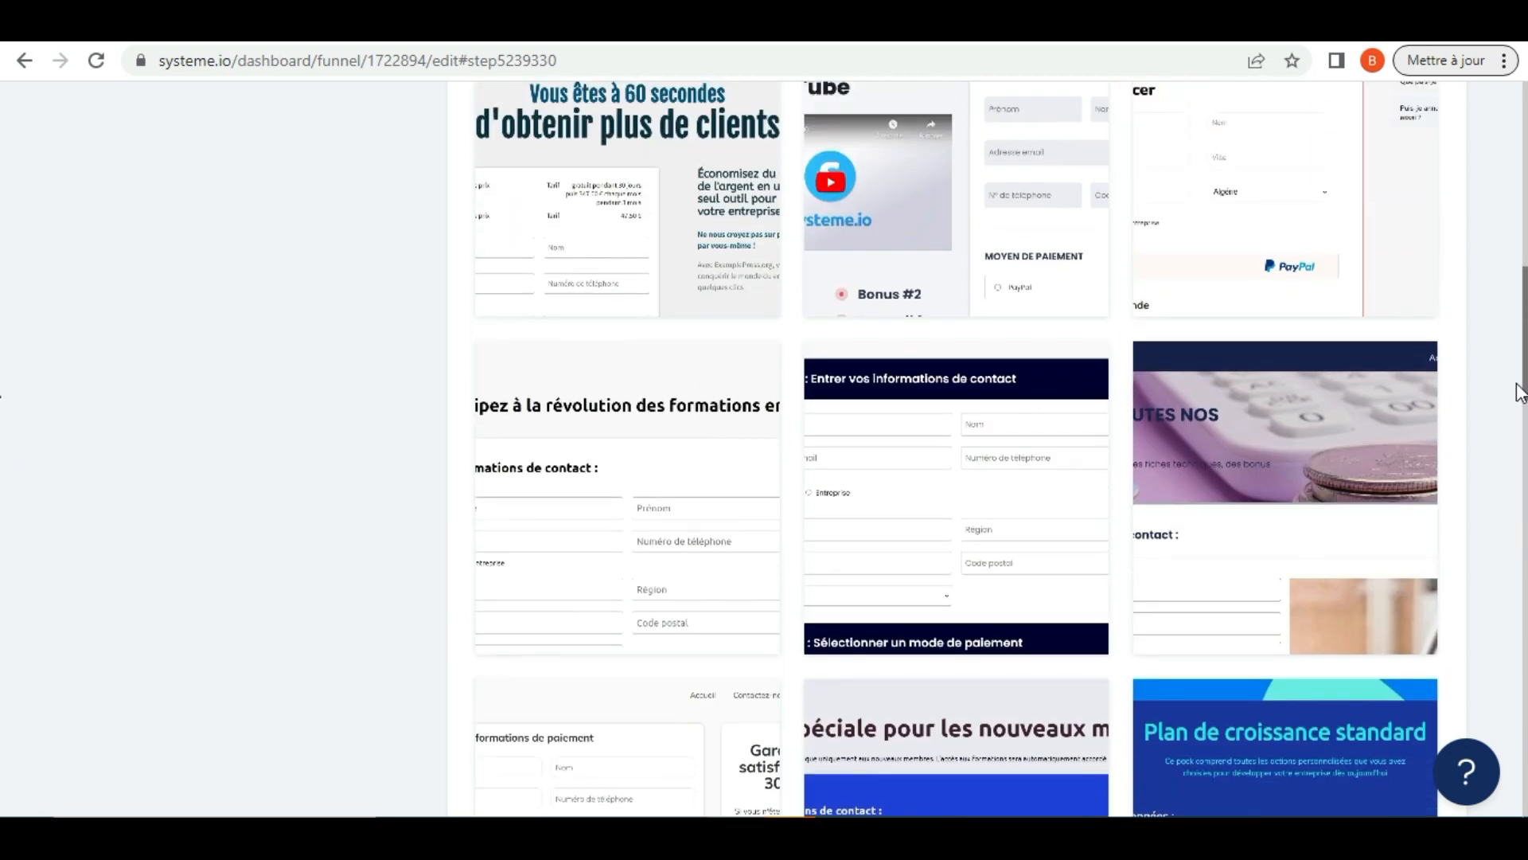
Preview the "Accéder à toutes nos formations" order form template and return to the template list
{"action": "mouse_move", "coordinate": [1310, 520]}
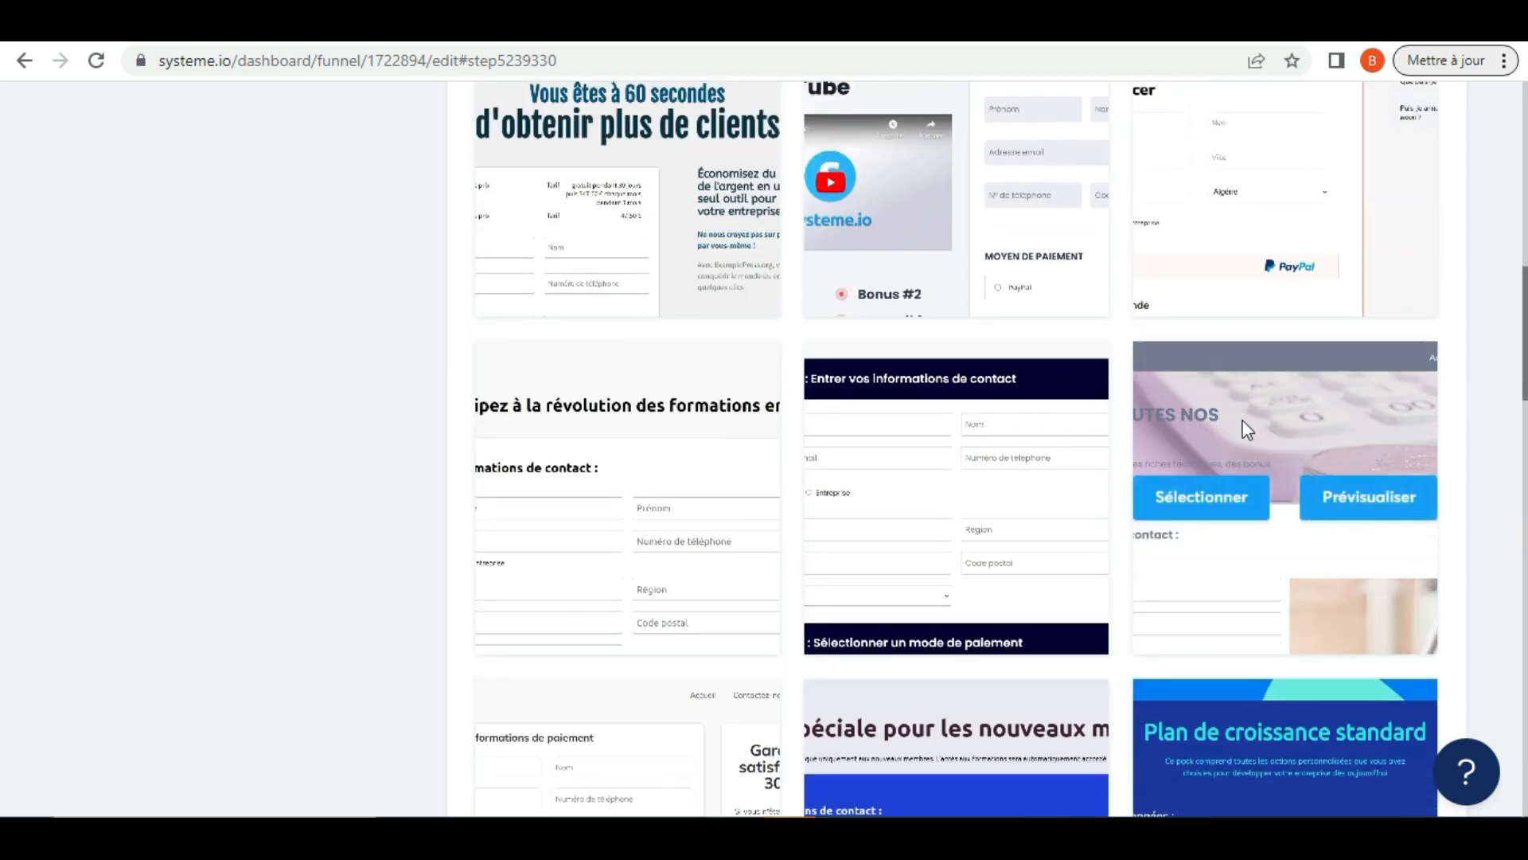
{"action": "left_click", "coordinate": [1378, 510]}
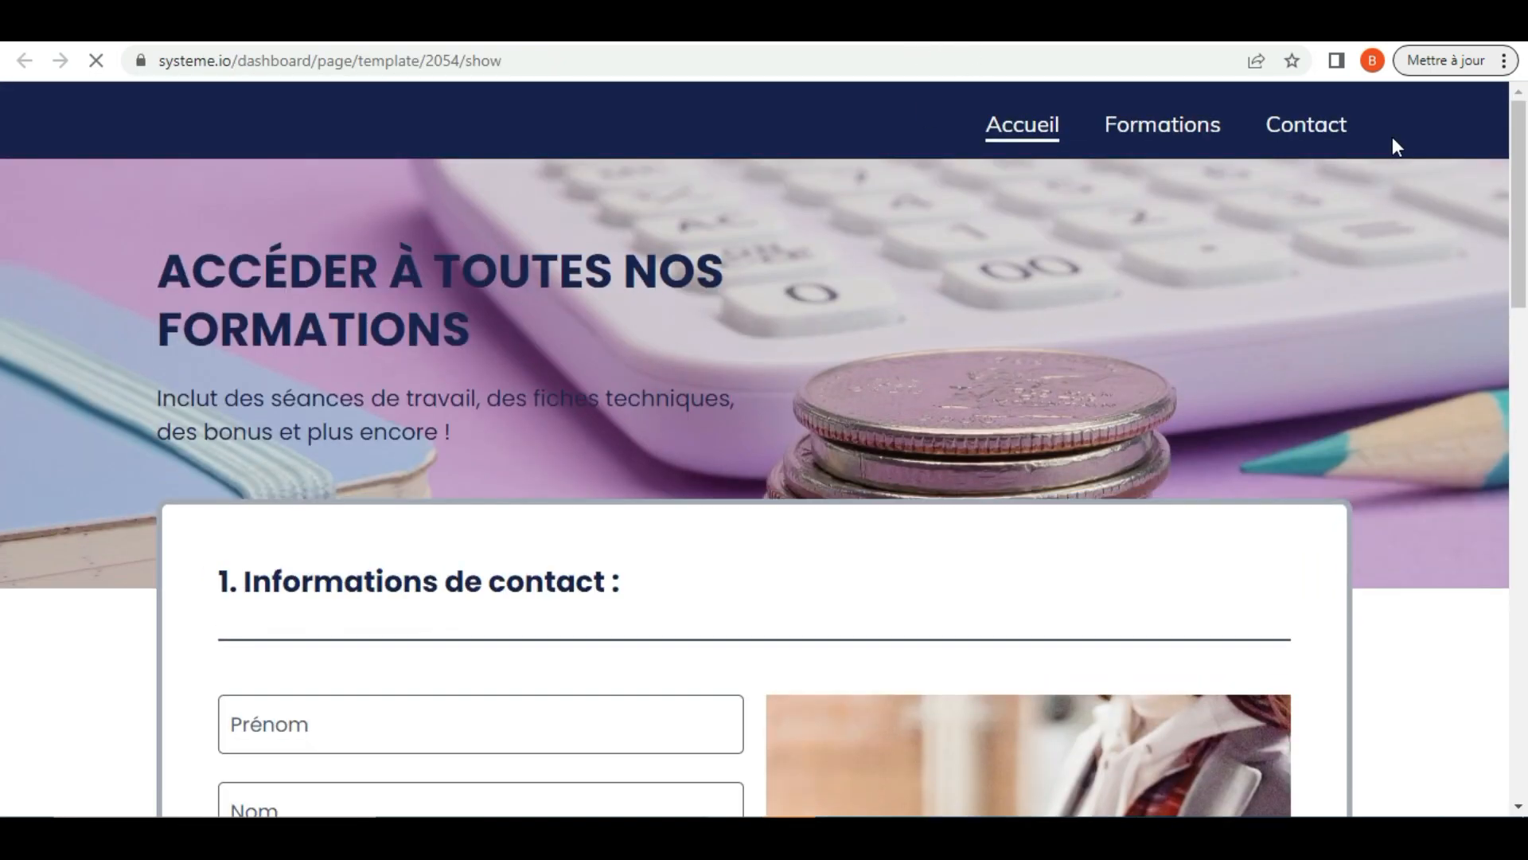
{"action": "left_click_drag", "start_coordinate": [1522, 151], "coordinate": [1522, 317]}
{"action": "left_click_drag", "start_coordinate": [1526, 400], "coordinate": [1522, 196]}
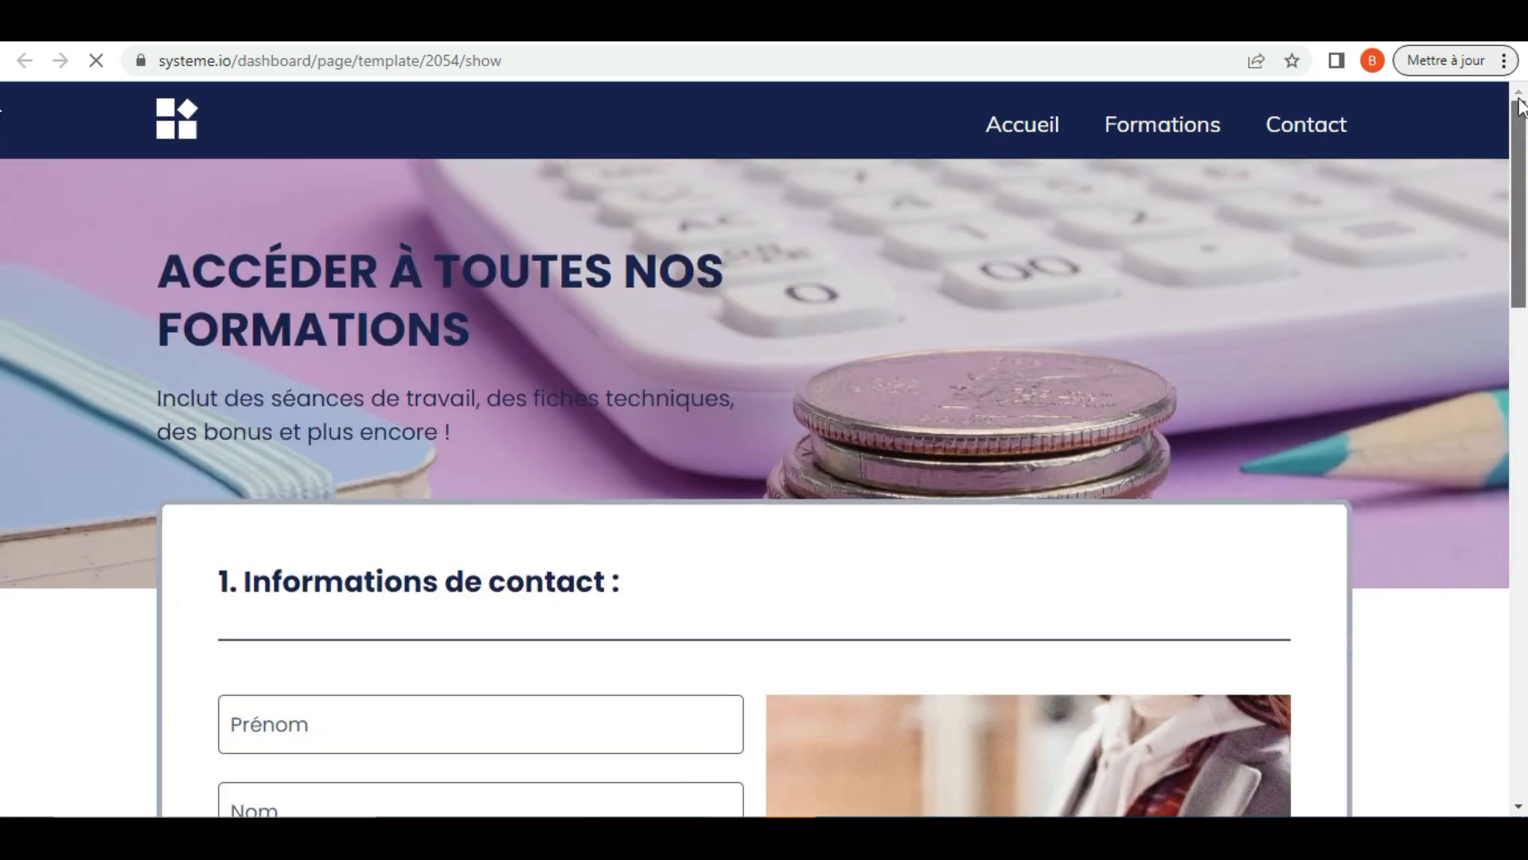
{"action": "left_click", "coordinate": [944, 22]}
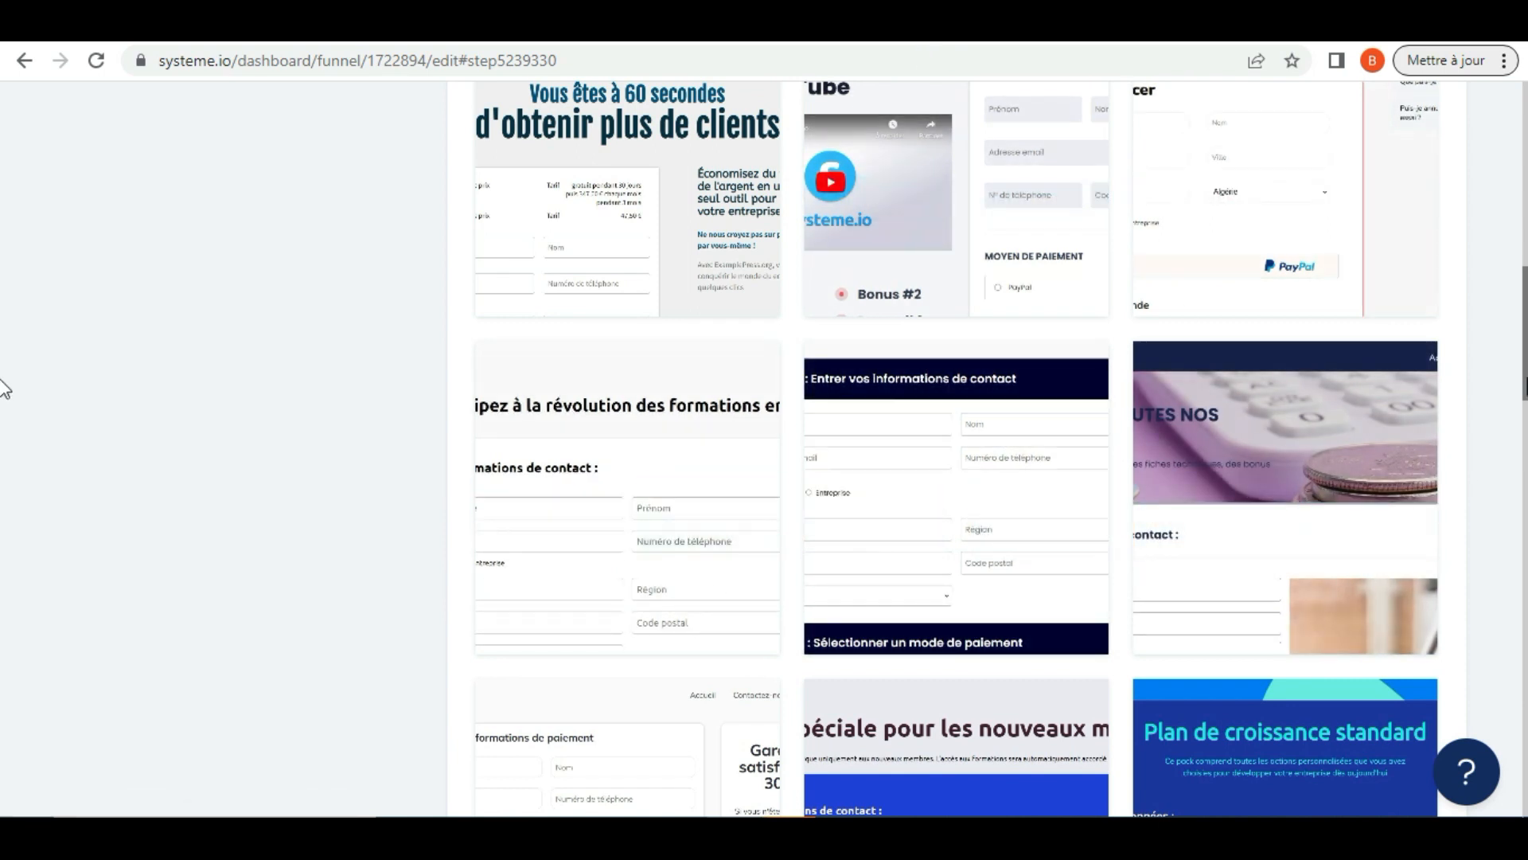
Browse further through the order form templates and preview the fitness one offering "Expédition GRATUITE pendant 10 jours"
{"action": "scroll", "coordinate": [3, 390], "scroll_direction": "down", "scroll_amount": 13}
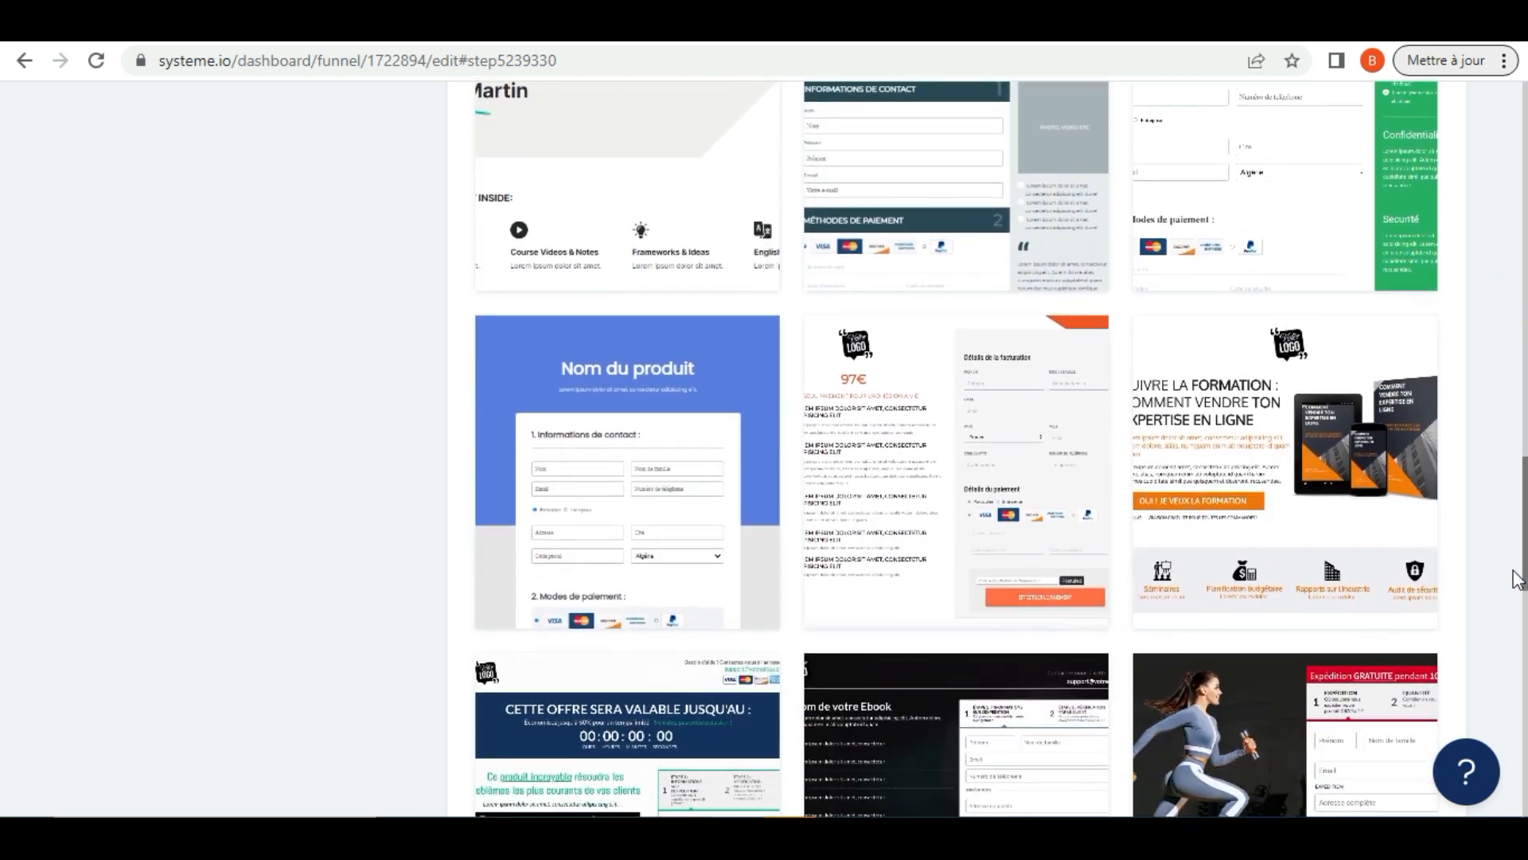
{"action": "left_click_drag", "start_coordinate": [1514, 570], "coordinate": [1514, 653]}
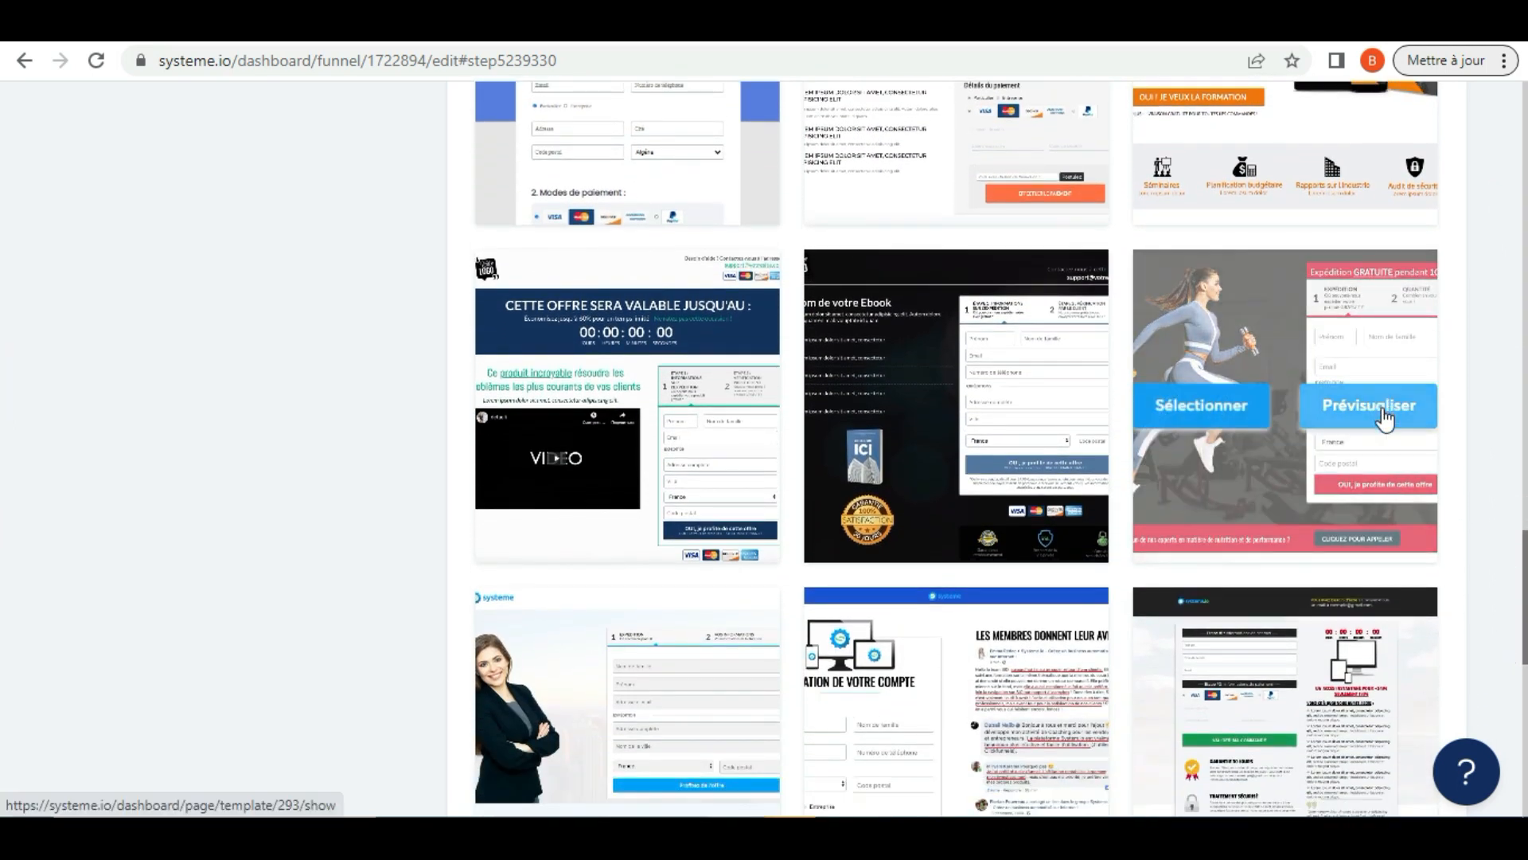
{"action": "left_click", "coordinate": [1384, 410]}
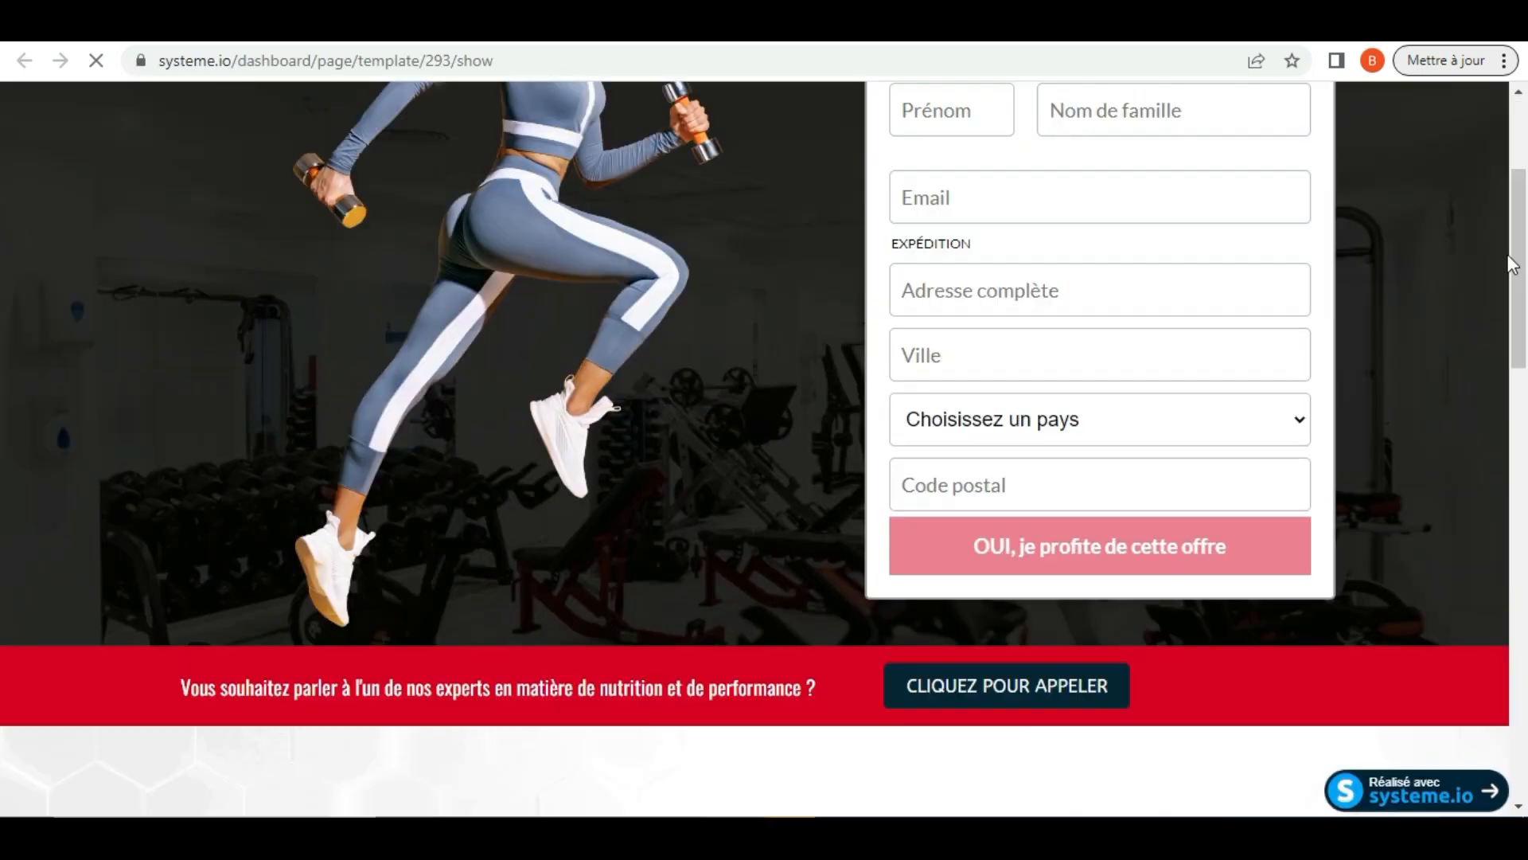
Look through the fitness order form template preview down to its end and return to the "test 5" funnel
{"action": "scroll", "coordinate": [1522, 253], "scroll_direction": "down", "scroll_amount": 3}
{"action": "mouse_move", "coordinate": [1523, 252]}
{"action": "left_mouse_down"}
{"action": "mouse_move", "coordinate": [1524, 266]}
{"action": "mouse_move", "coordinate": [1523, 230]}
{"action": "left_mouse_up"}
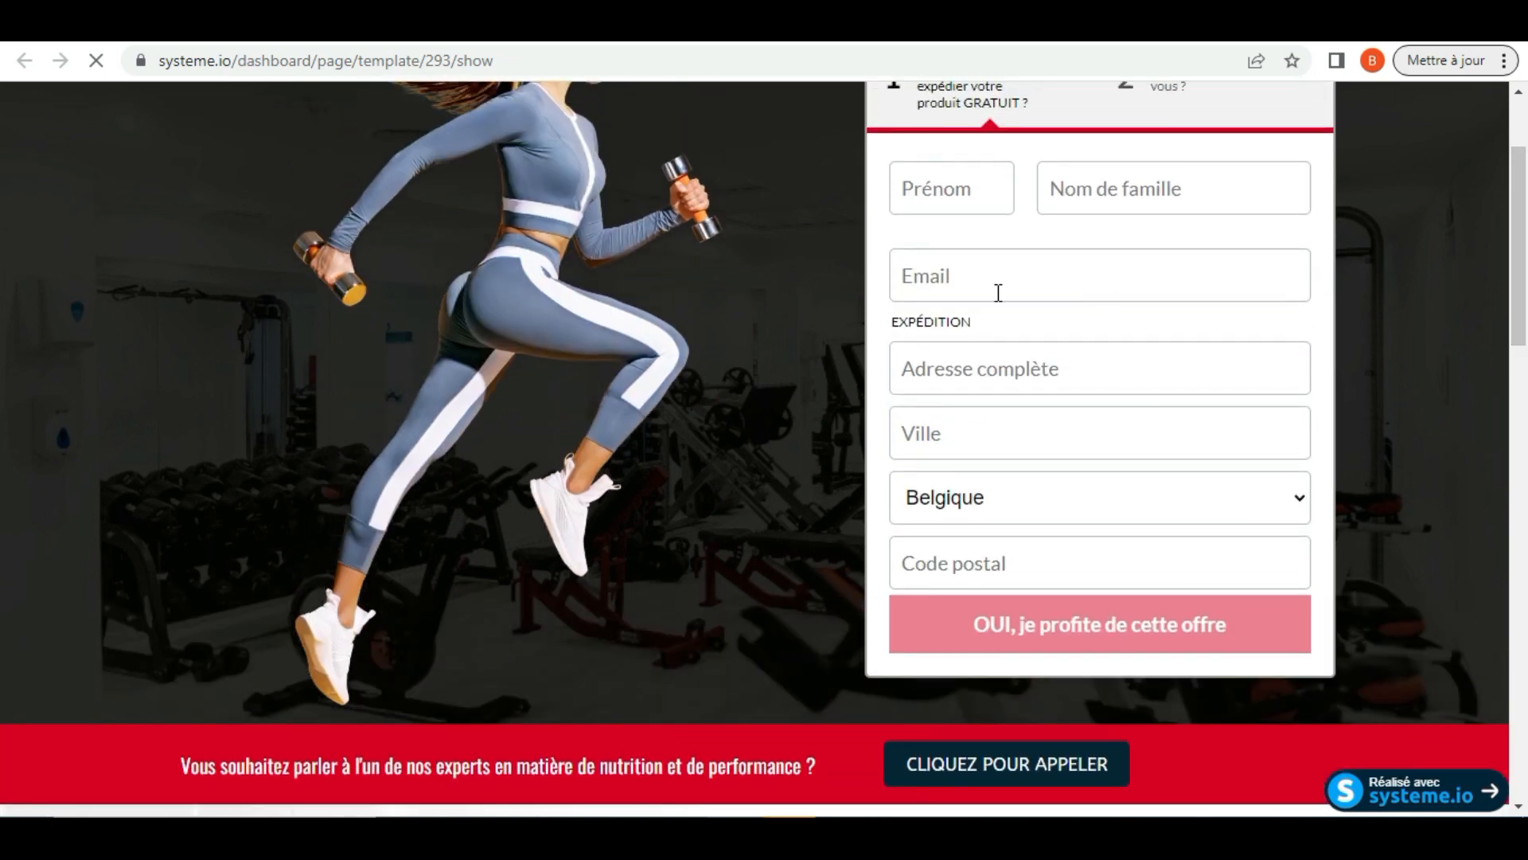
{"action": "left_click_drag", "start_coordinate": [1523, 242], "coordinate": [1521, 773]}
{"action": "left_click_drag", "start_coordinate": [1520, 700], "coordinate": [1521, 203]}
{"action": "left_click", "coordinate": [976, 35]}
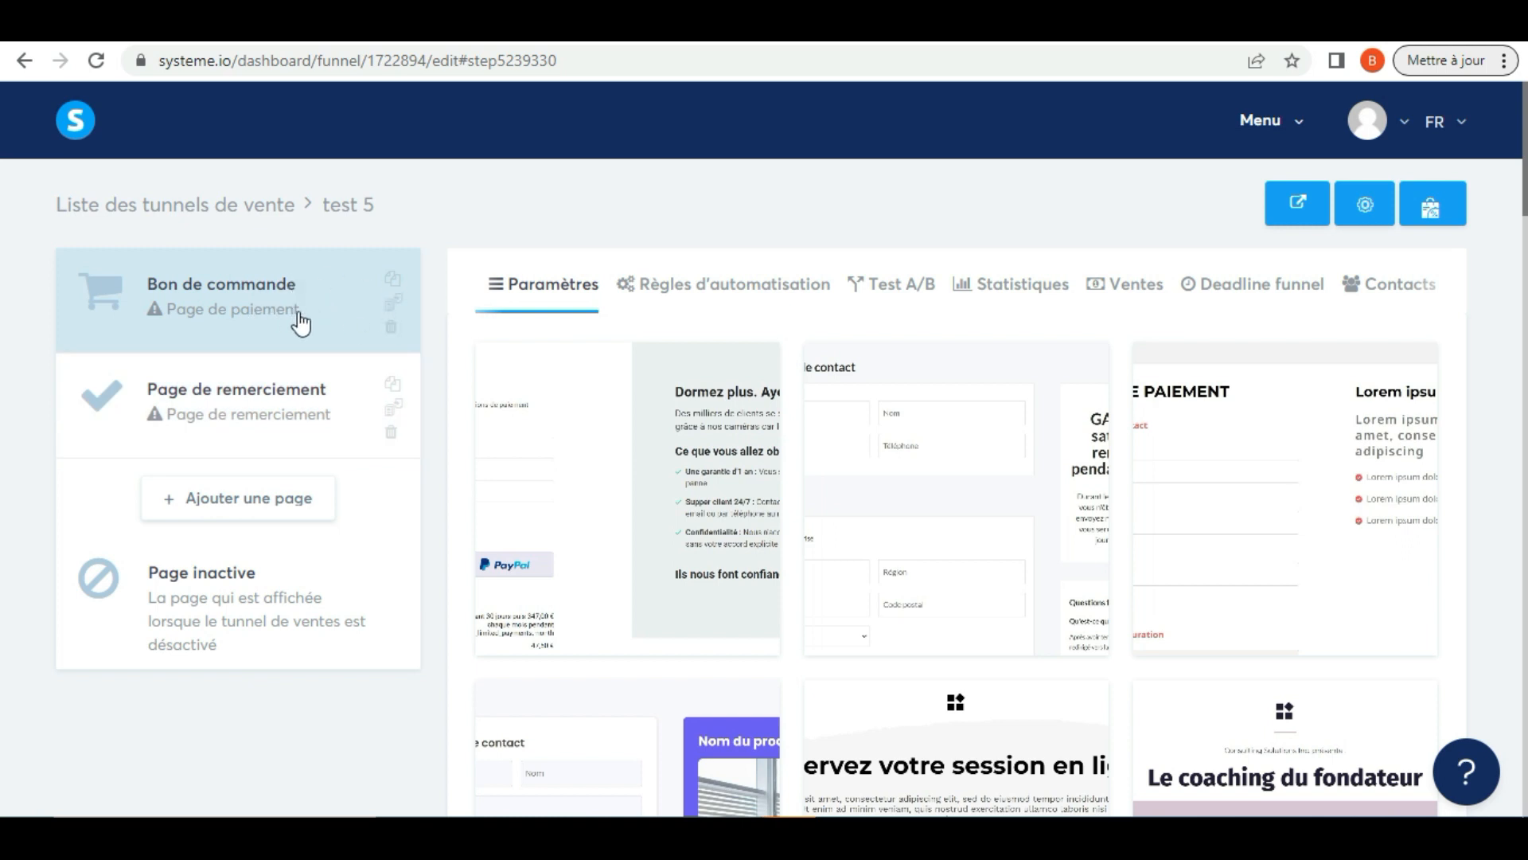
Add a new page named "presentation" of type Page de capture to the "test 5" funnel
{"action": "left_click", "coordinate": [264, 503]}
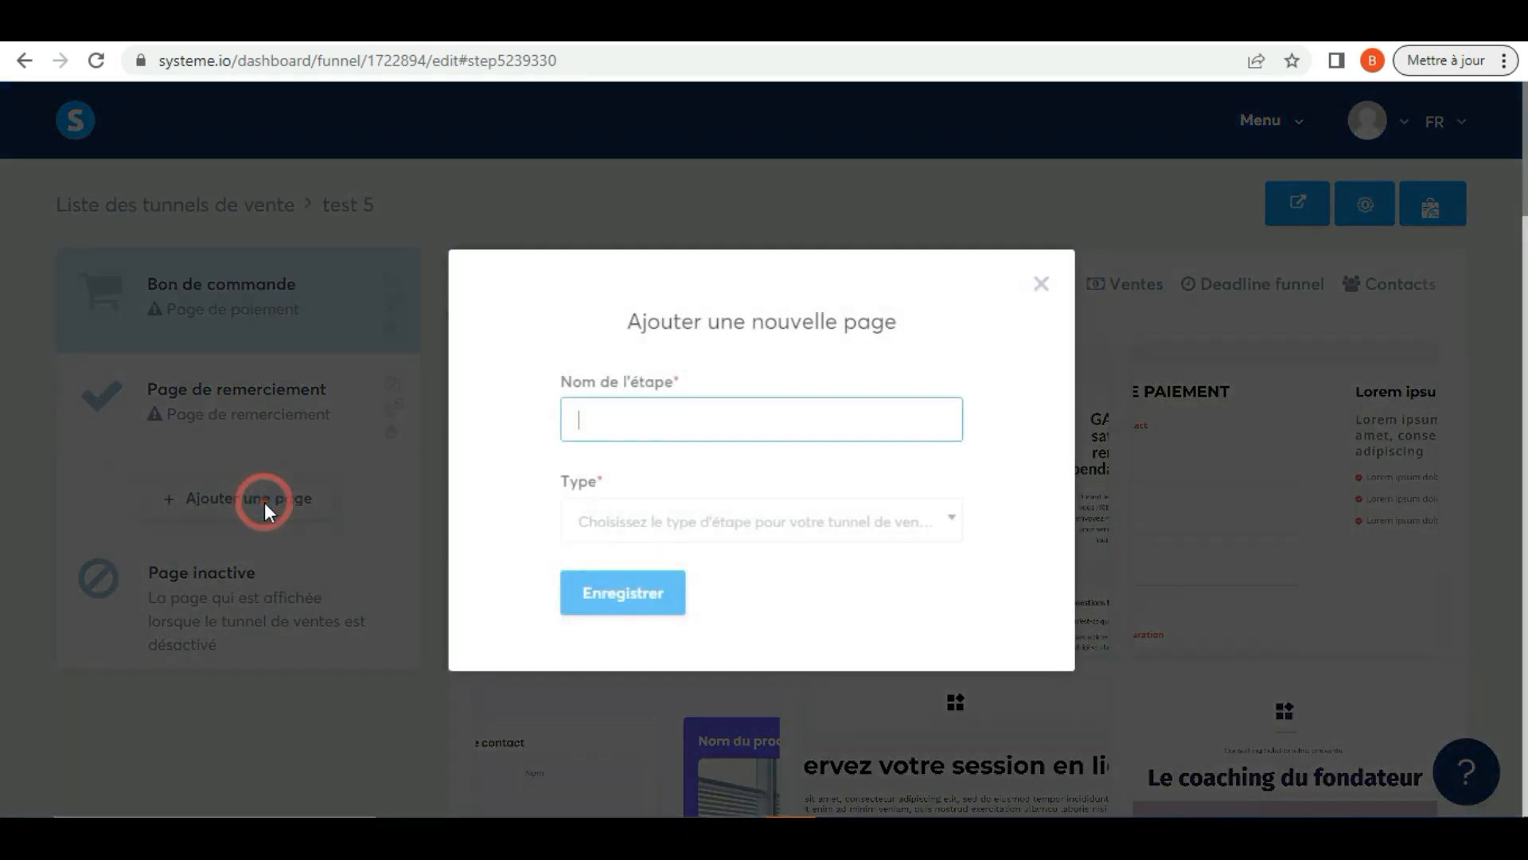
{"action": "left_click", "coordinate": [673, 417]}
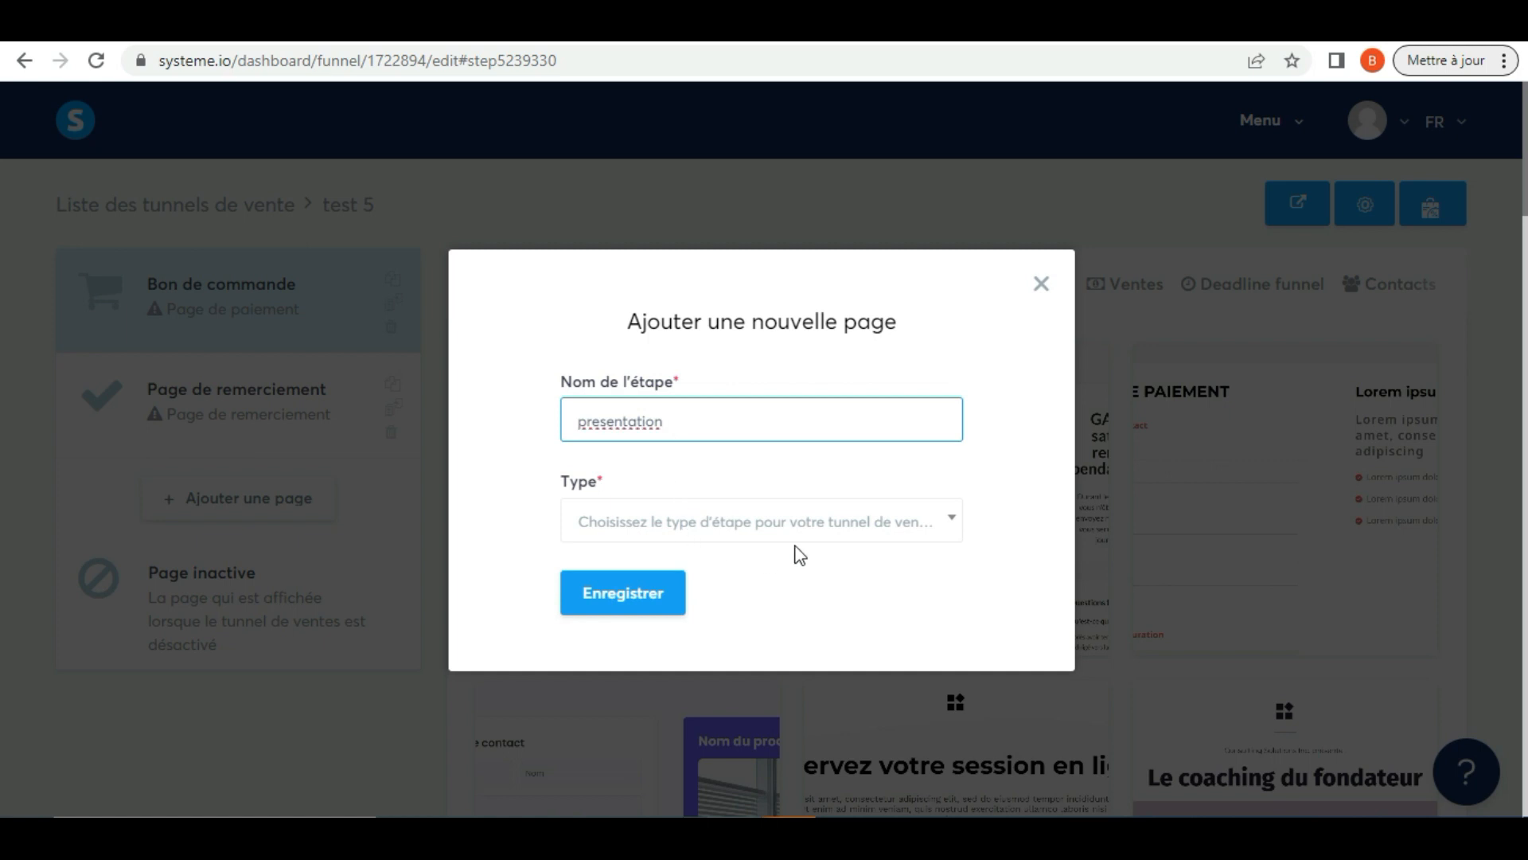
{"action": "left_click", "coordinate": [710, 534]}
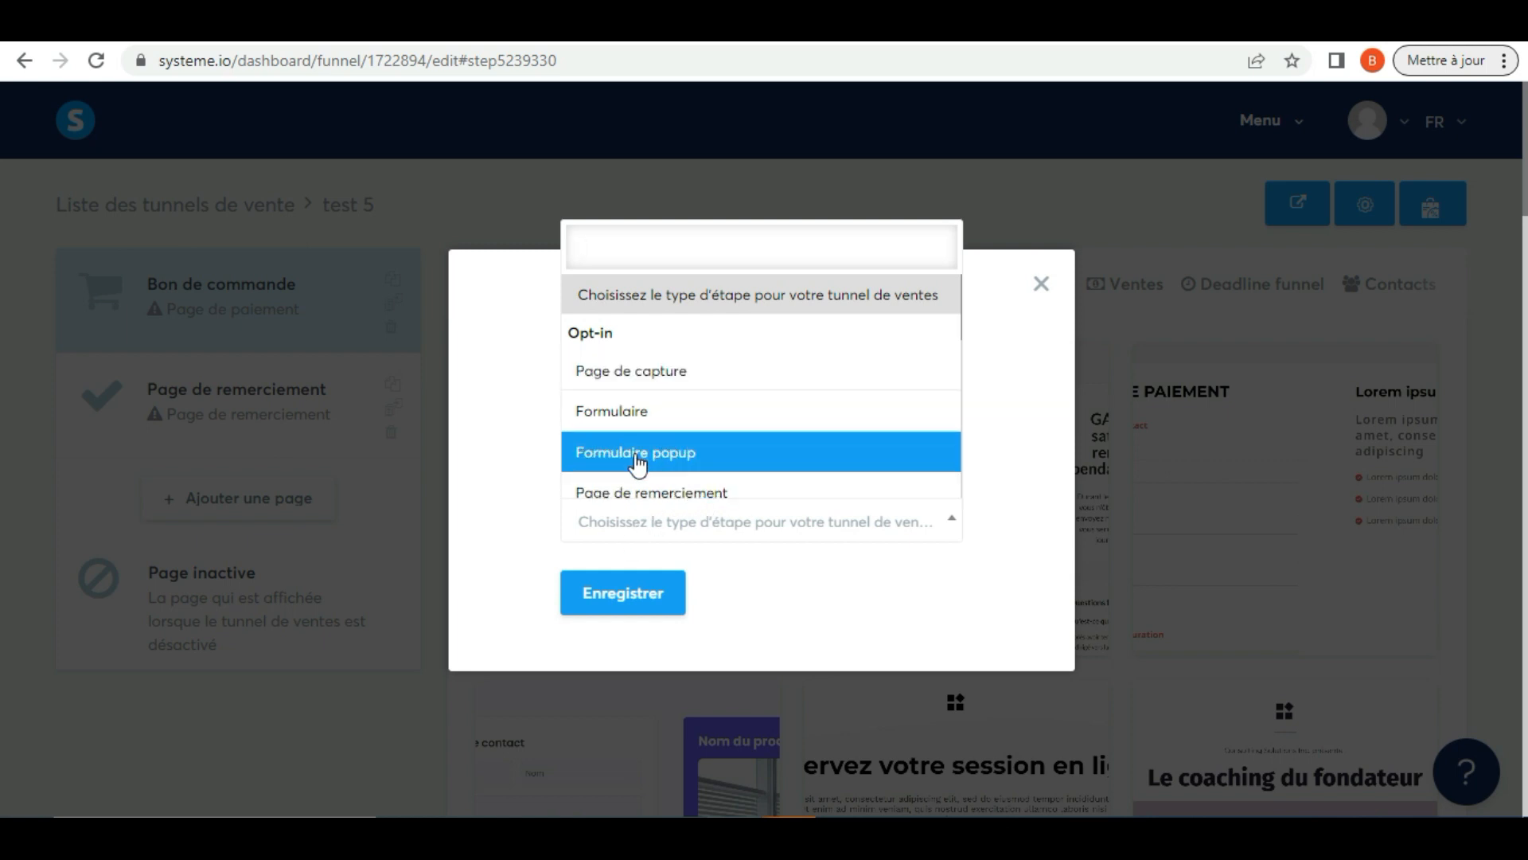
{"action": "left_click", "coordinate": [658, 378]}
{"action": "left_click", "coordinate": [618, 602]}
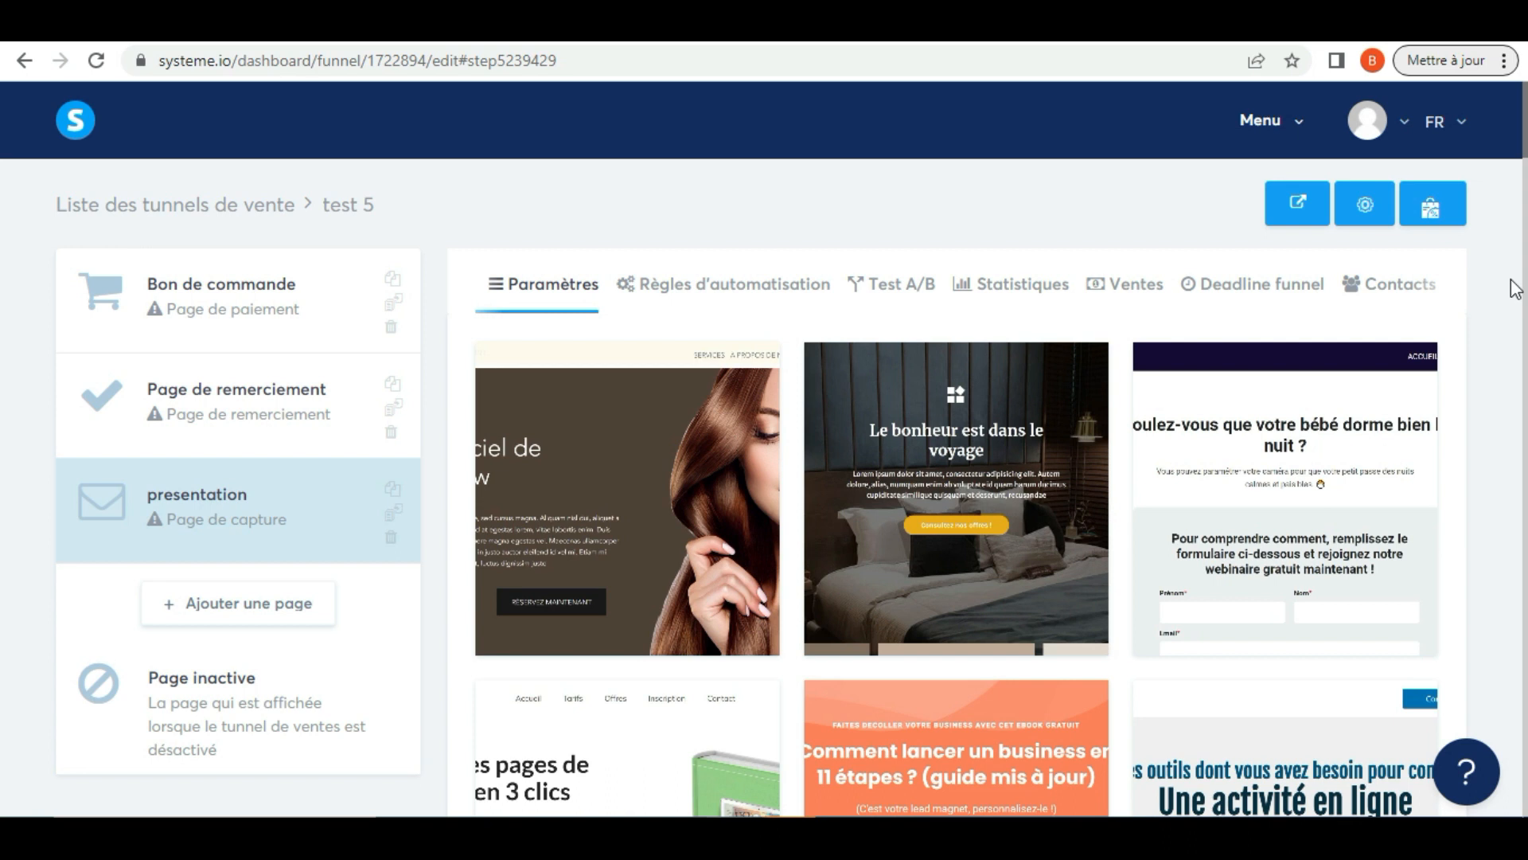
Browse the capture page templates, preview the hair salon one in full and return to the template list
{"action": "scroll", "coordinate": [1514, 288], "scroll_direction": "down", "scroll_amount": 2}
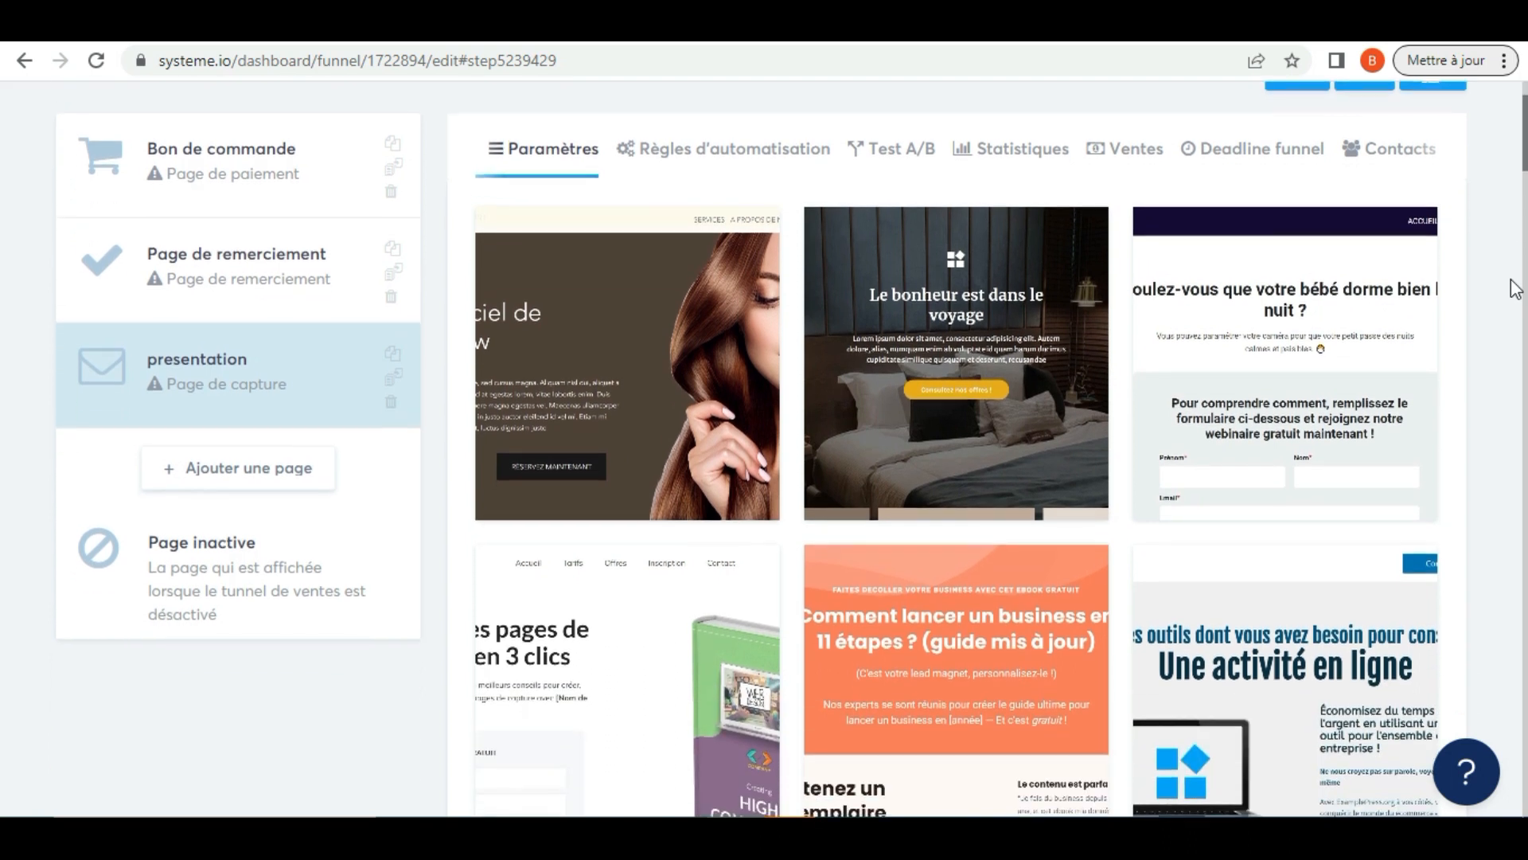
{"action": "scroll", "coordinate": [1515, 288], "scroll_direction": "up", "scroll_amount": 1}
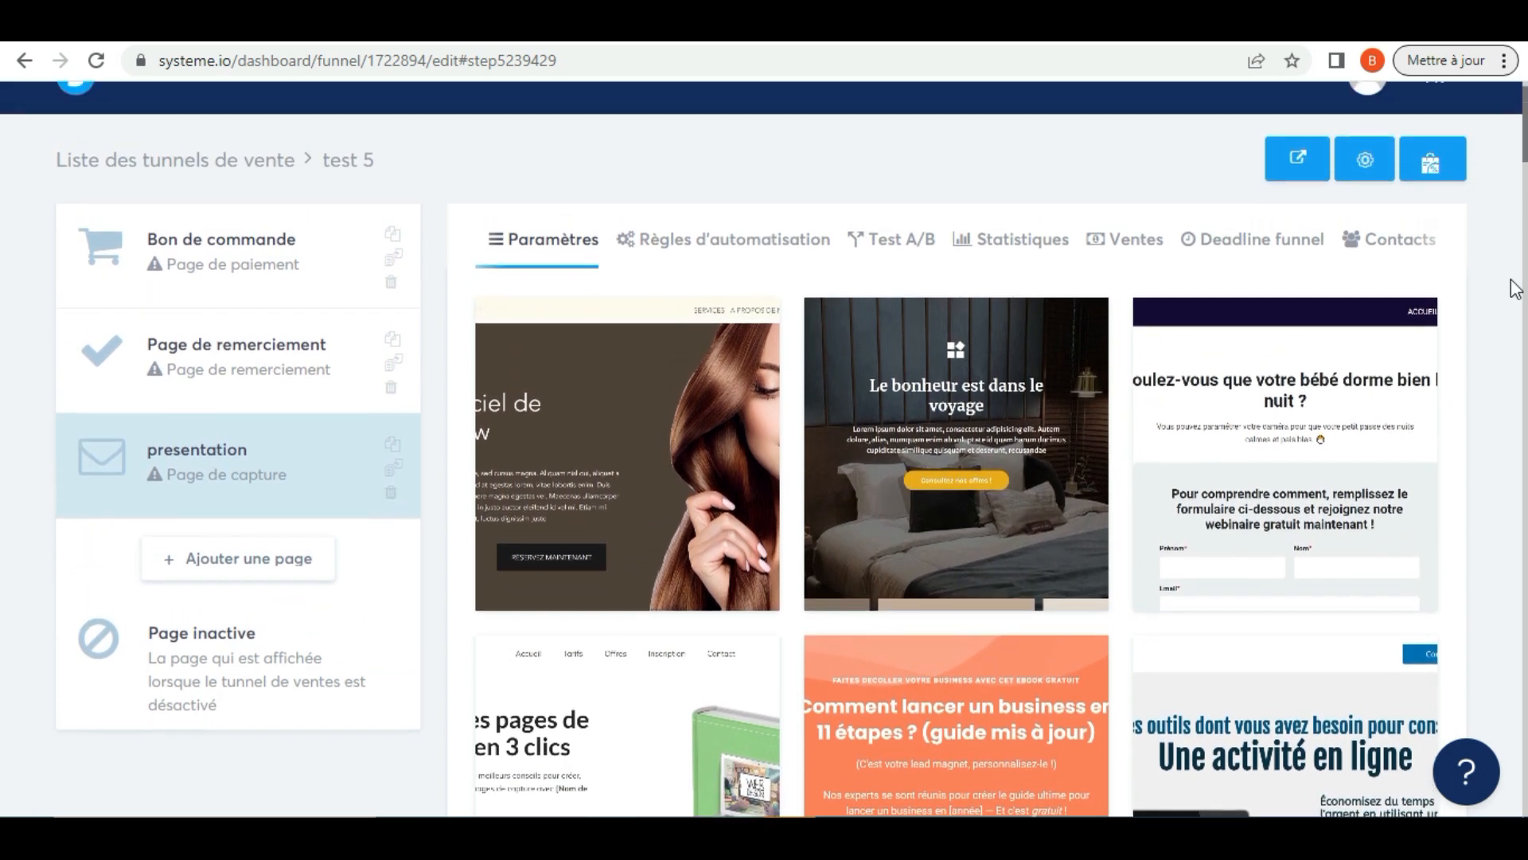
{"action": "scroll", "coordinate": [1515, 288], "scroll_direction": "down", "scroll_amount": 1}
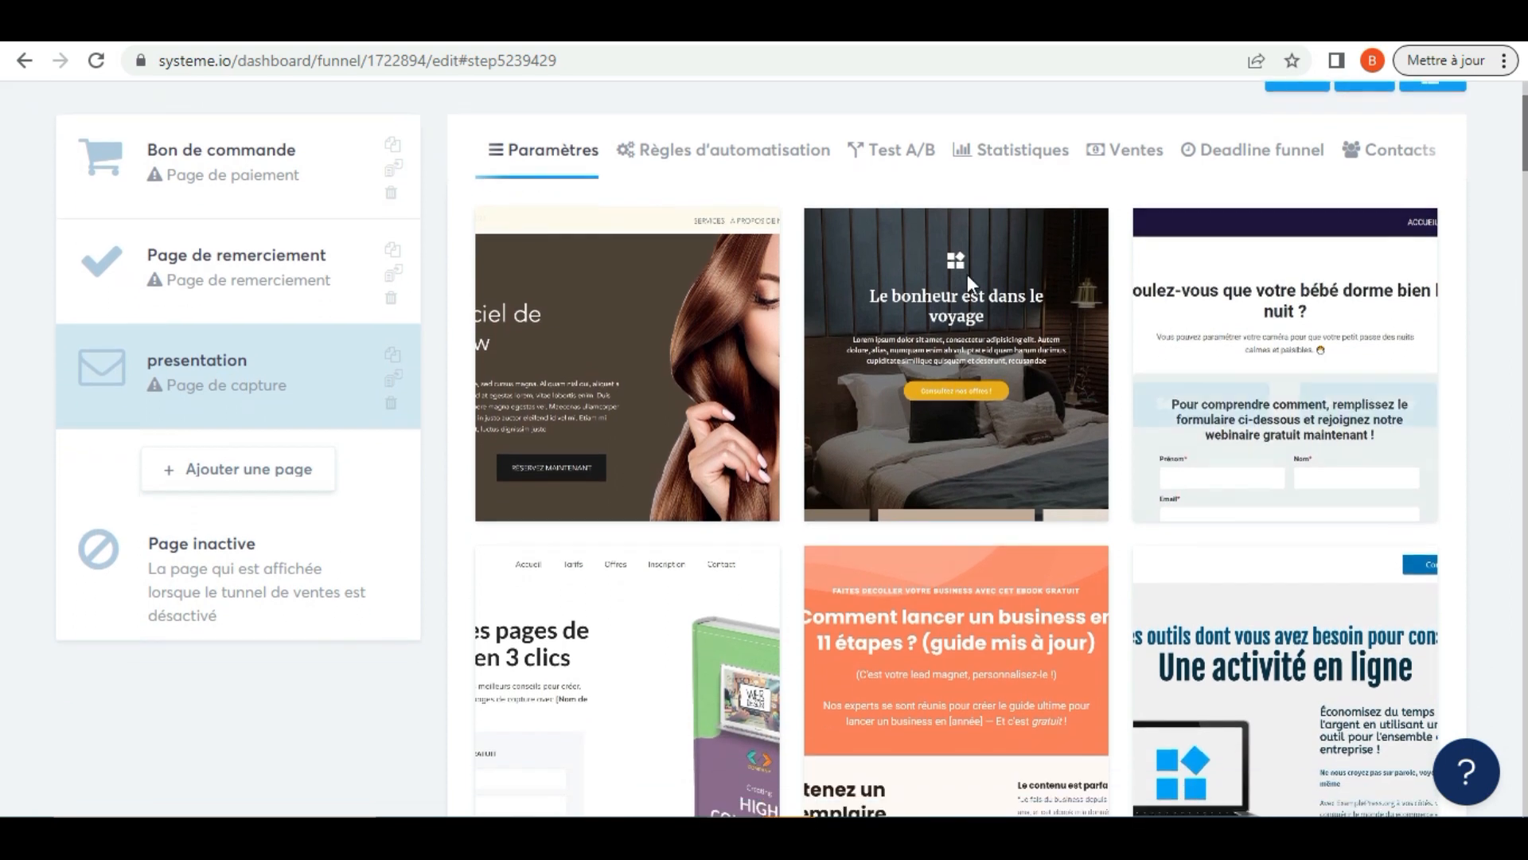
{"action": "mouse_move", "coordinate": [693, 384]}
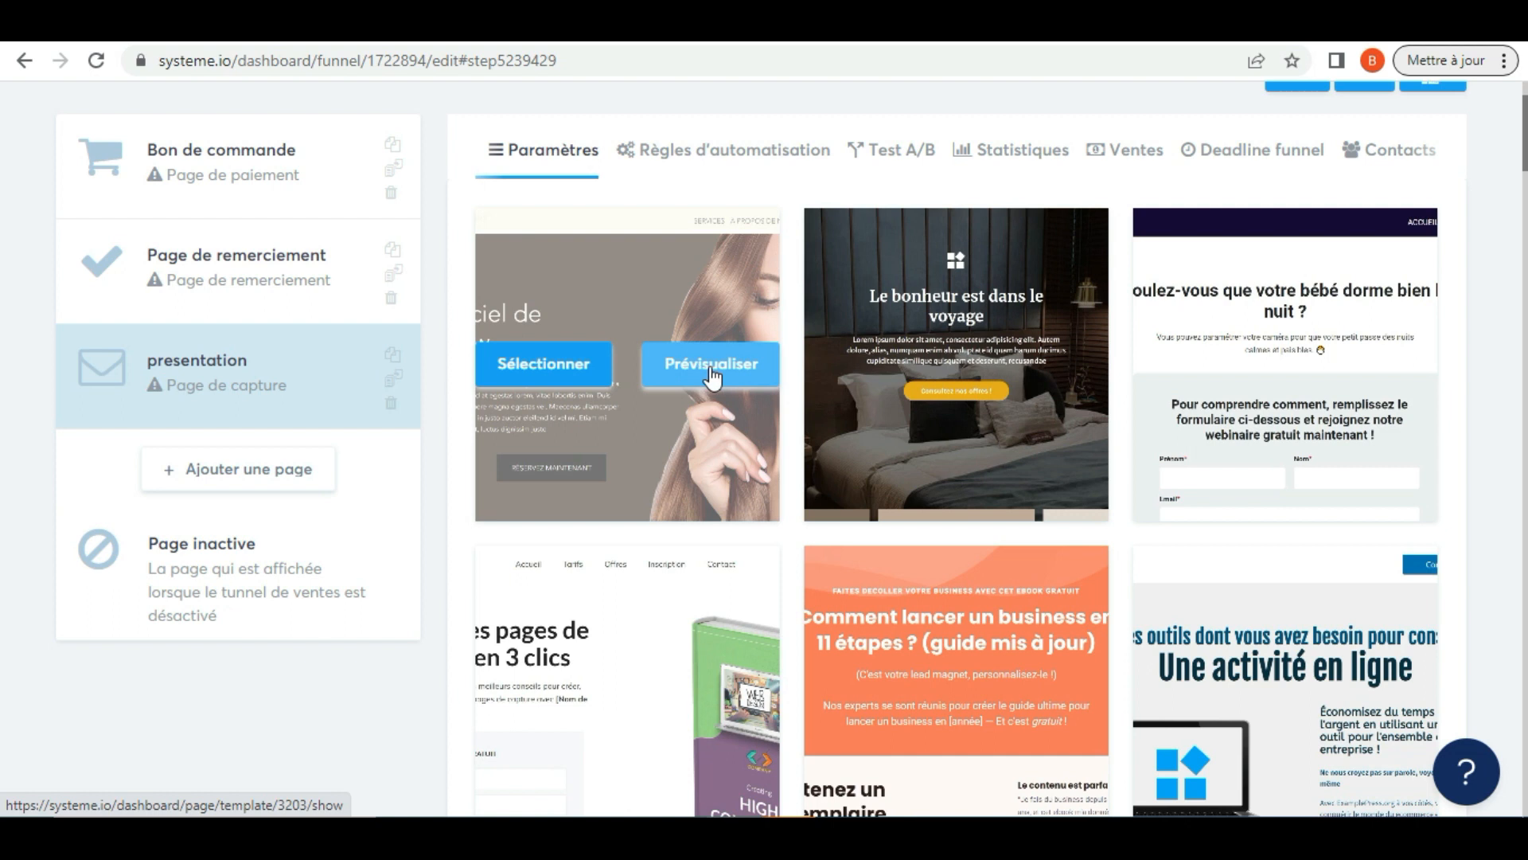
{"action": "left_click", "coordinate": [711, 366]}
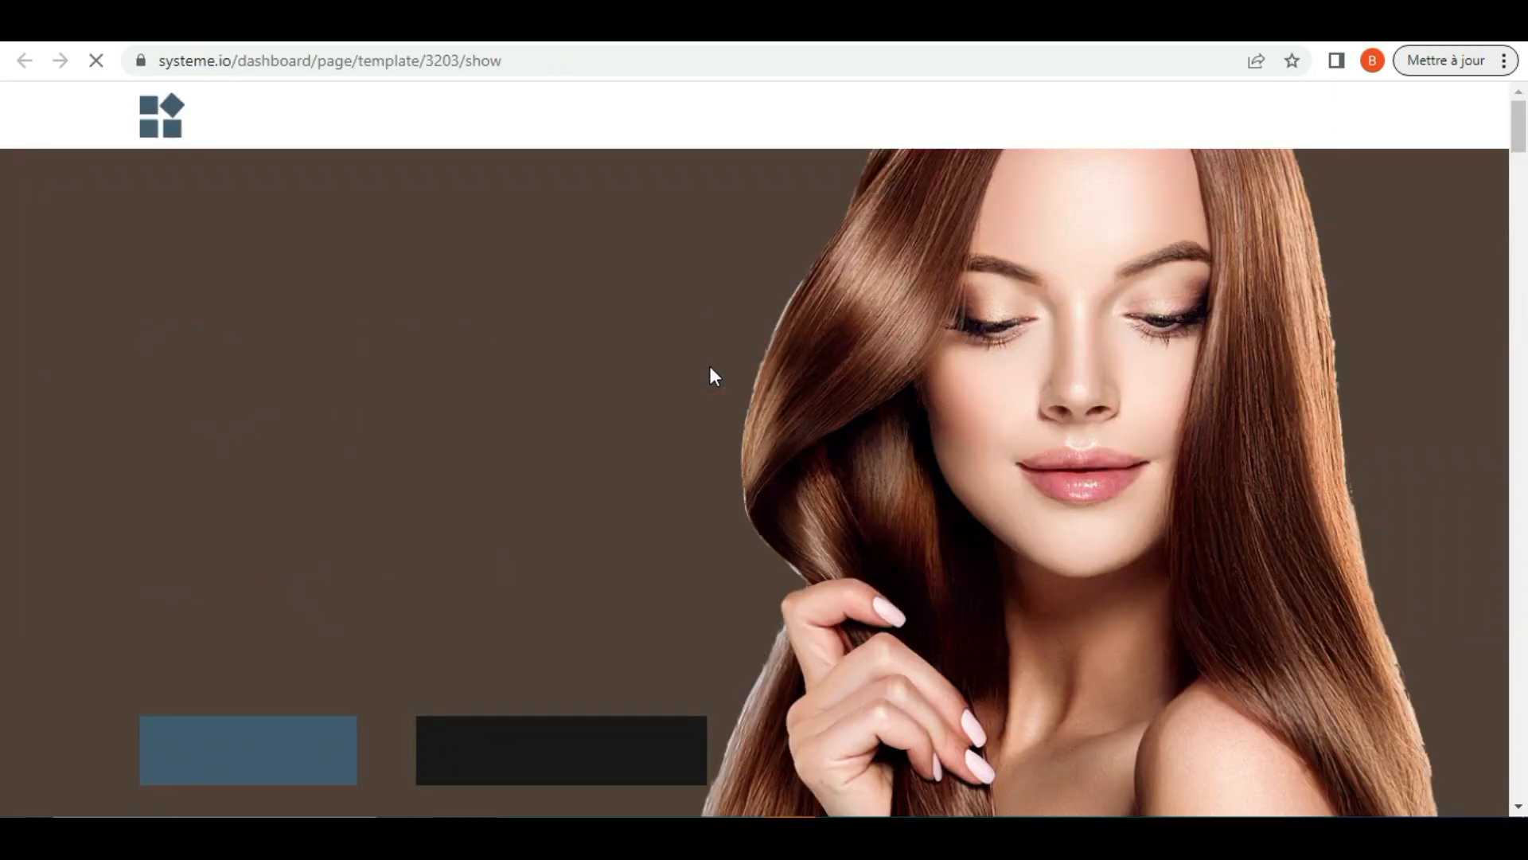
{"action": "left_click_drag", "start_coordinate": [1522, 132], "coordinate": [1520, 400]}
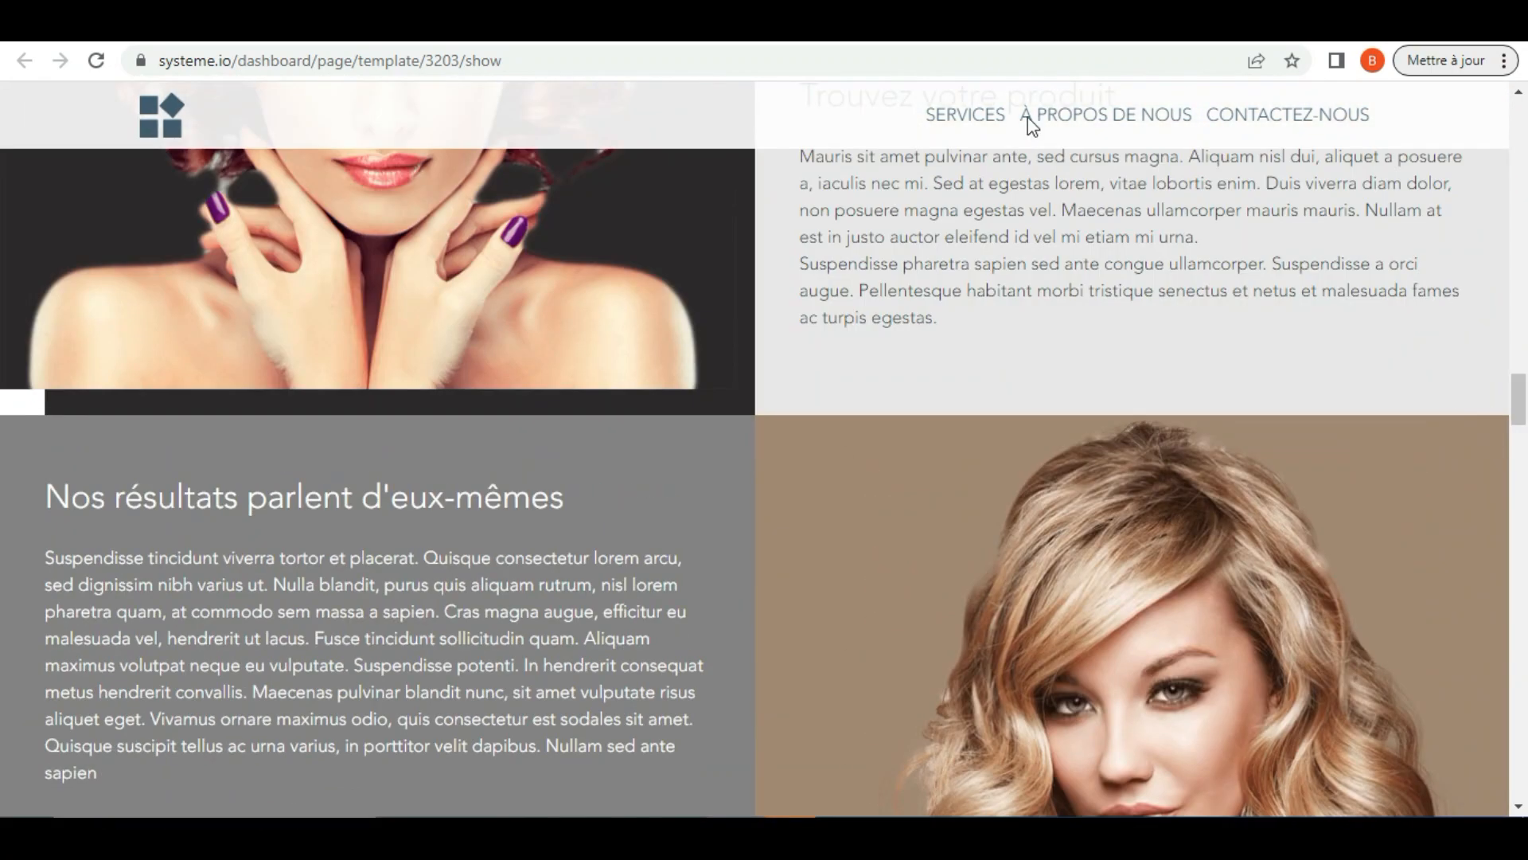
{"action": "left_click", "coordinate": [947, 37]}
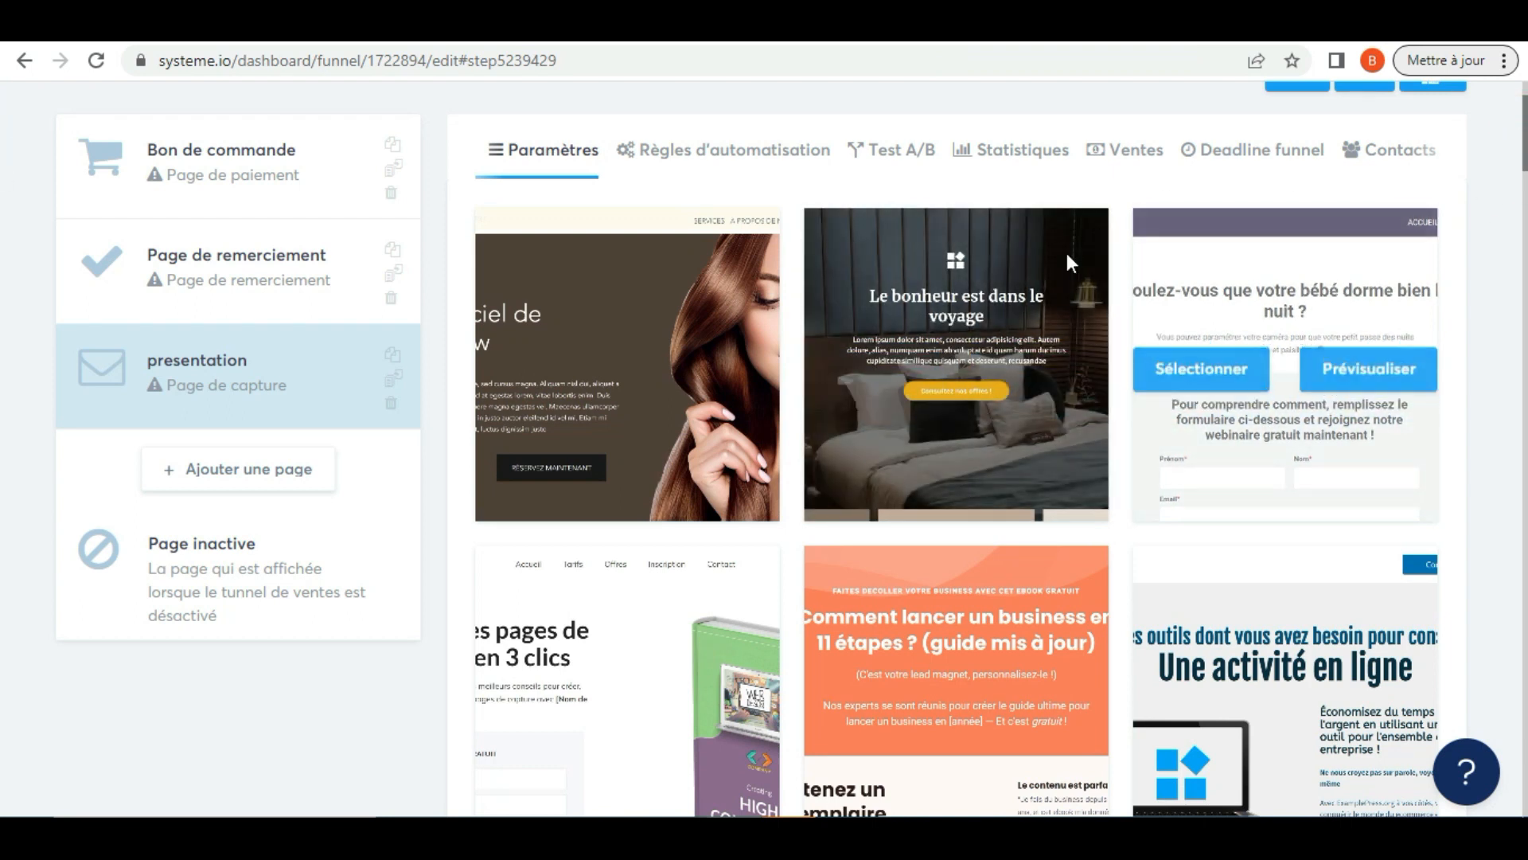
Preview the "Le bonheur est dans le voyage" capture page template and close the preview
{"action": "left_click", "coordinate": [1048, 369]}
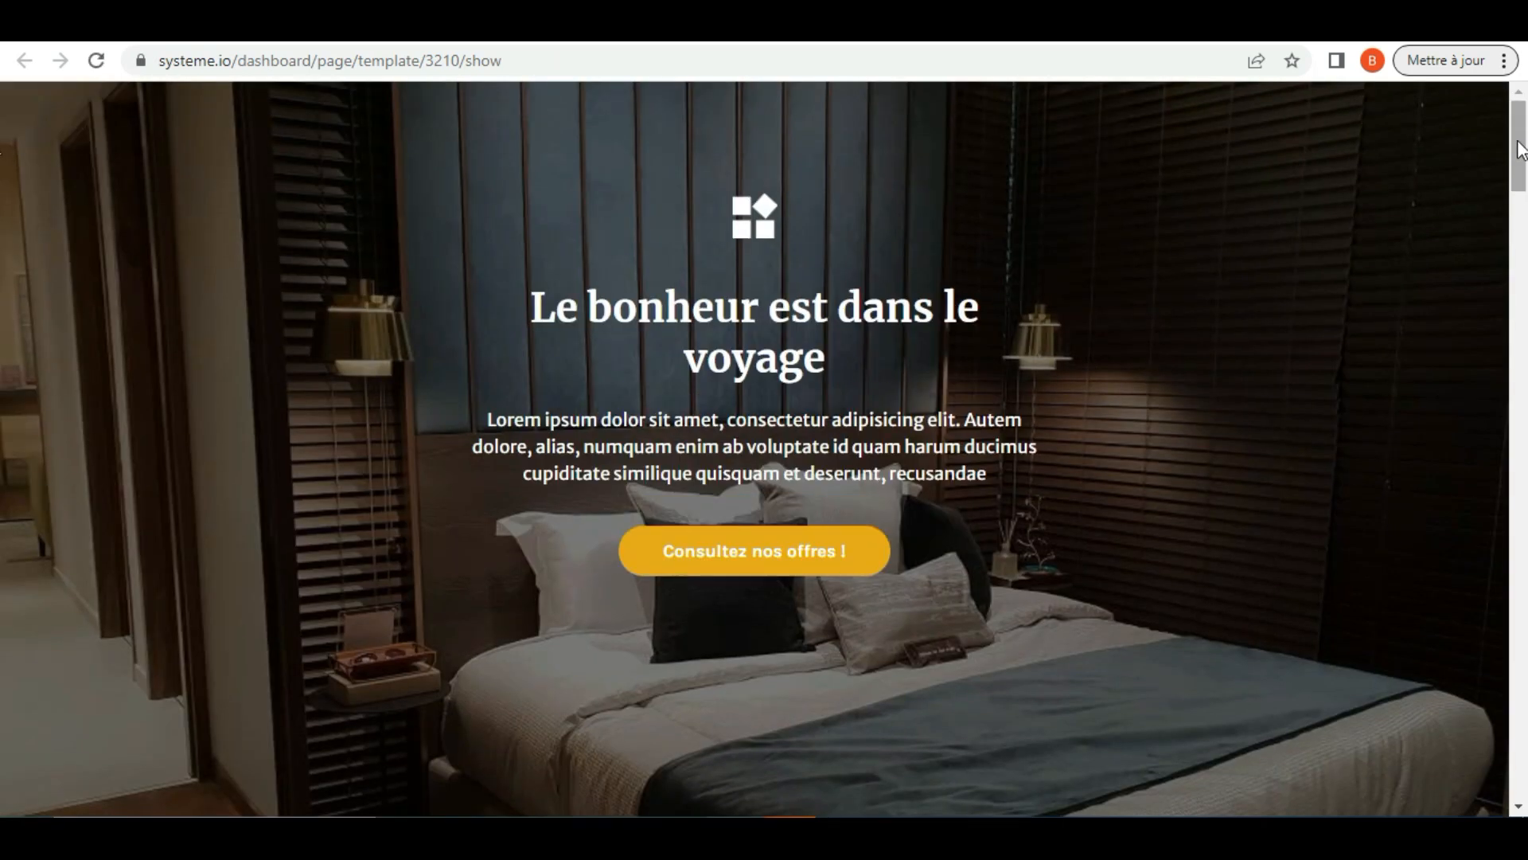
{"action": "left_click_drag", "start_coordinate": [1521, 149], "coordinate": [1503, 50]}
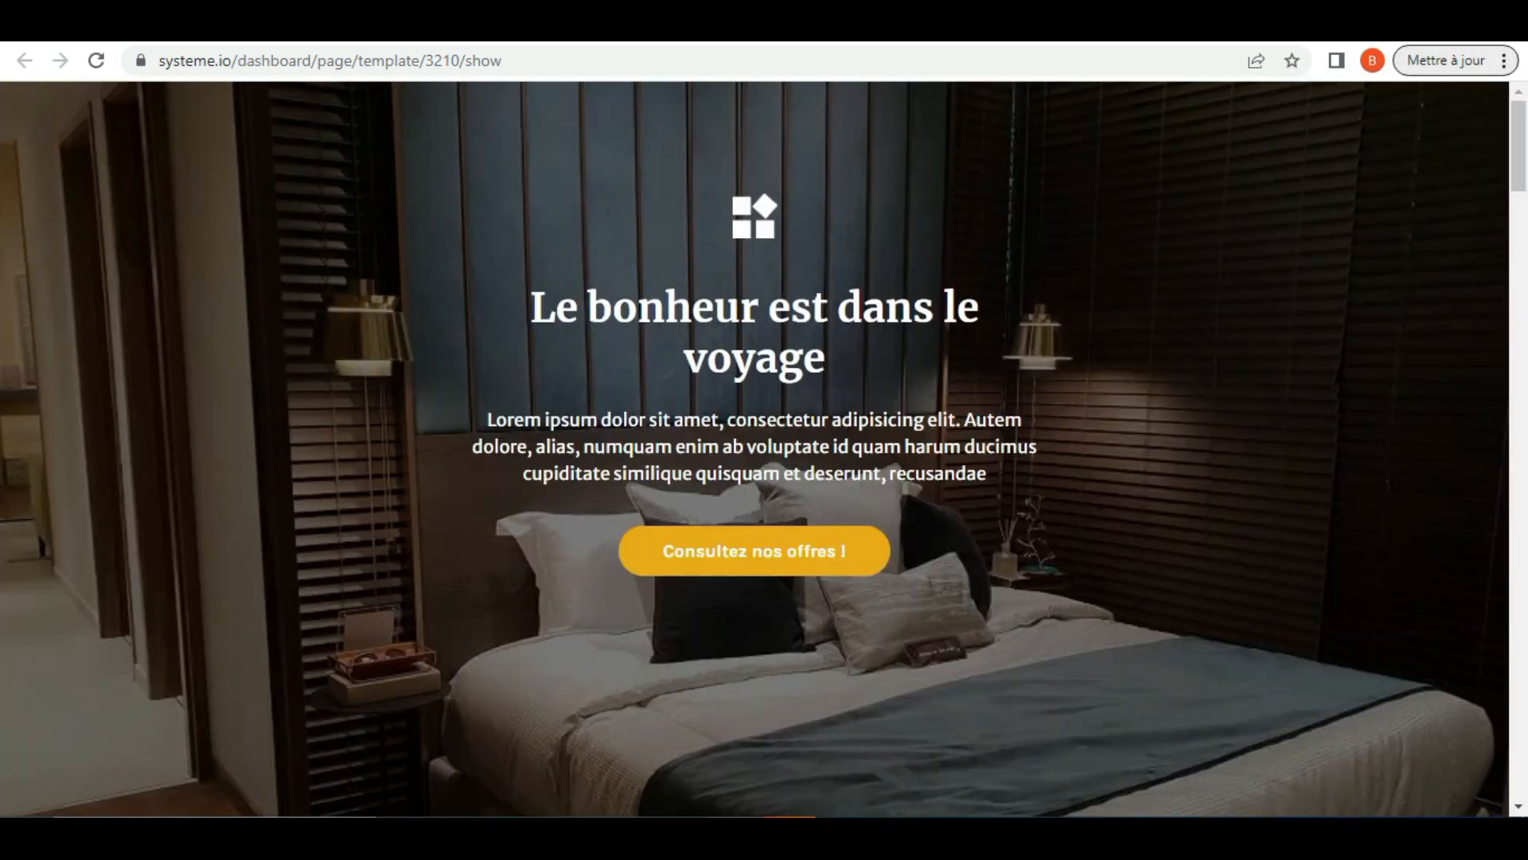
{"action": "key", "text": "ctrl+w"}
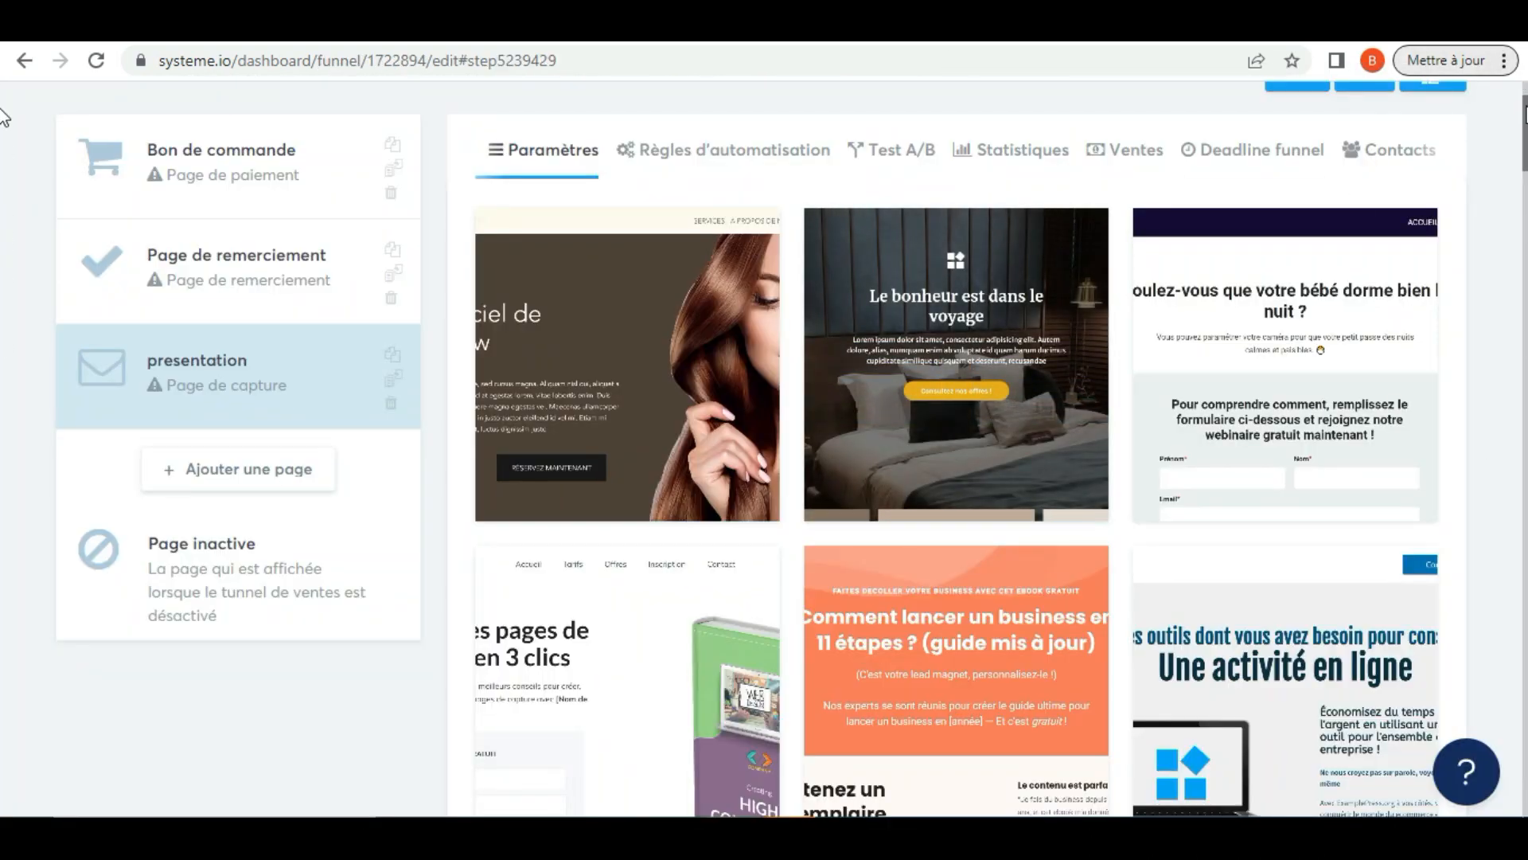
Browse further down the capture page templates, preview "Le système en 3 étapes à vendre sur un pilote automatique!" and return to the list
{"action": "scroll", "coordinate": [2, 143], "scroll_direction": "down", "scroll_amount": 10}
{"action": "scroll", "coordinate": [3, 231], "scroll_direction": "down", "scroll_amount": 5}
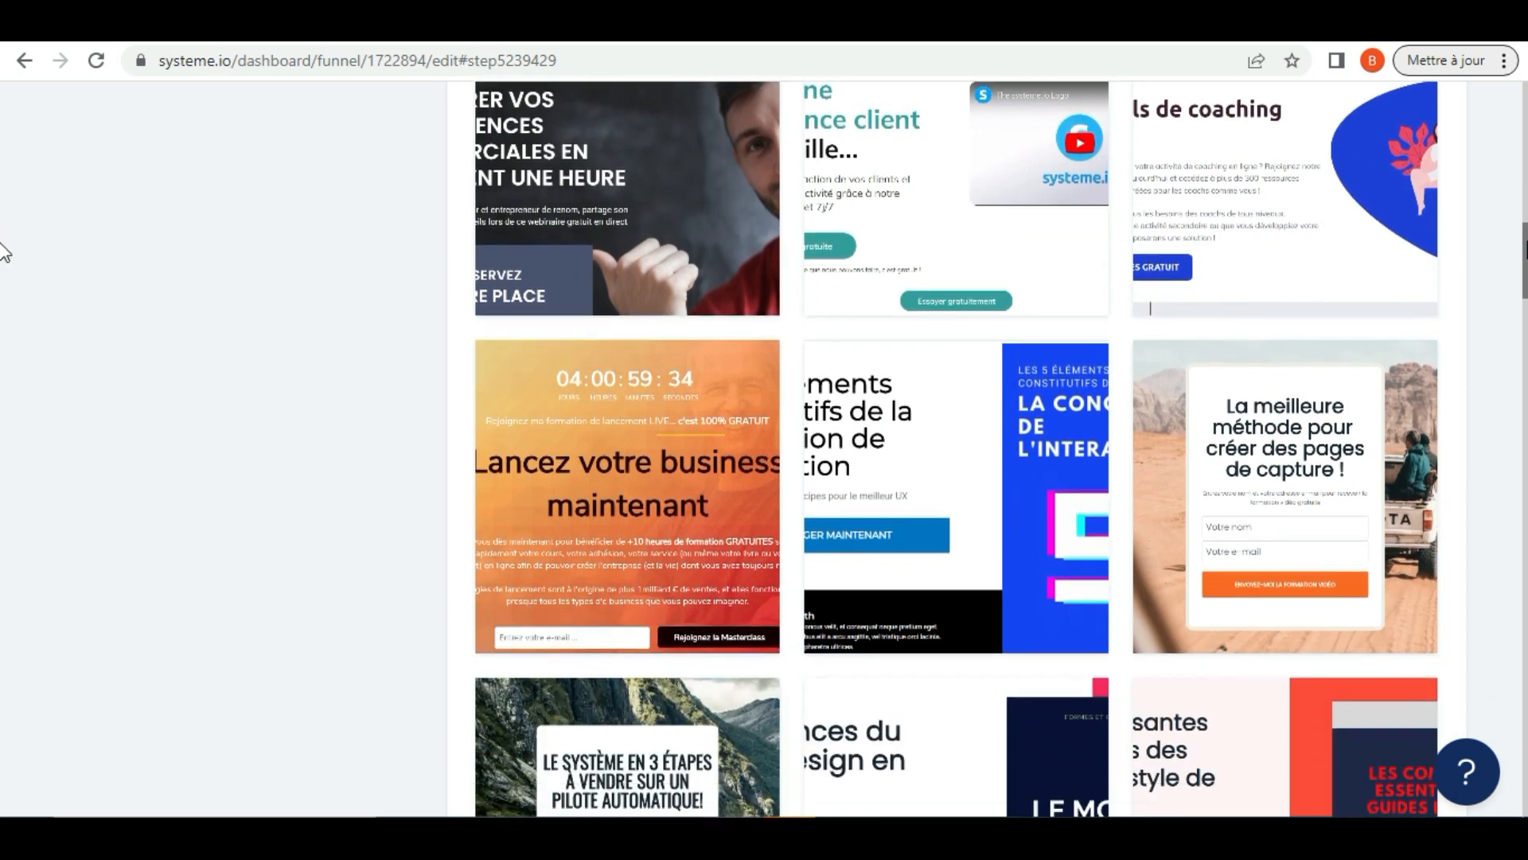
{"action": "scroll", "coordinate": [4, 253], "scroll_direction": "down", "scroll_amount": 1}
{"action": "scroll", "coordinate": [4, 252], "scroll_direction": "down", "scroll_amount": 1}
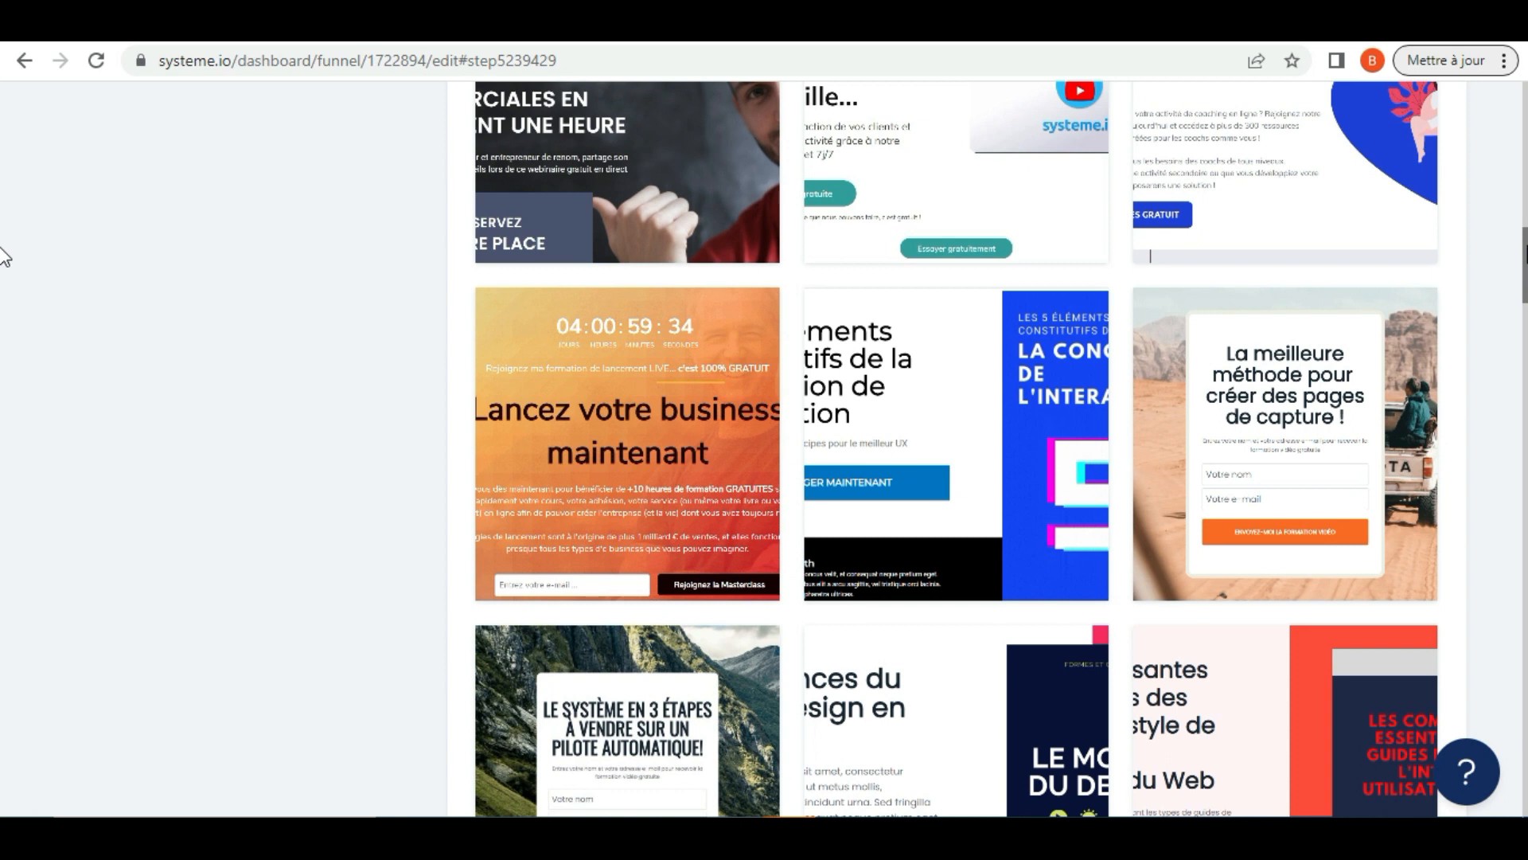
{"action": "scroll", "coordinate": [4, 256], "scroll_direction": "down", "scroll_amount": 5}
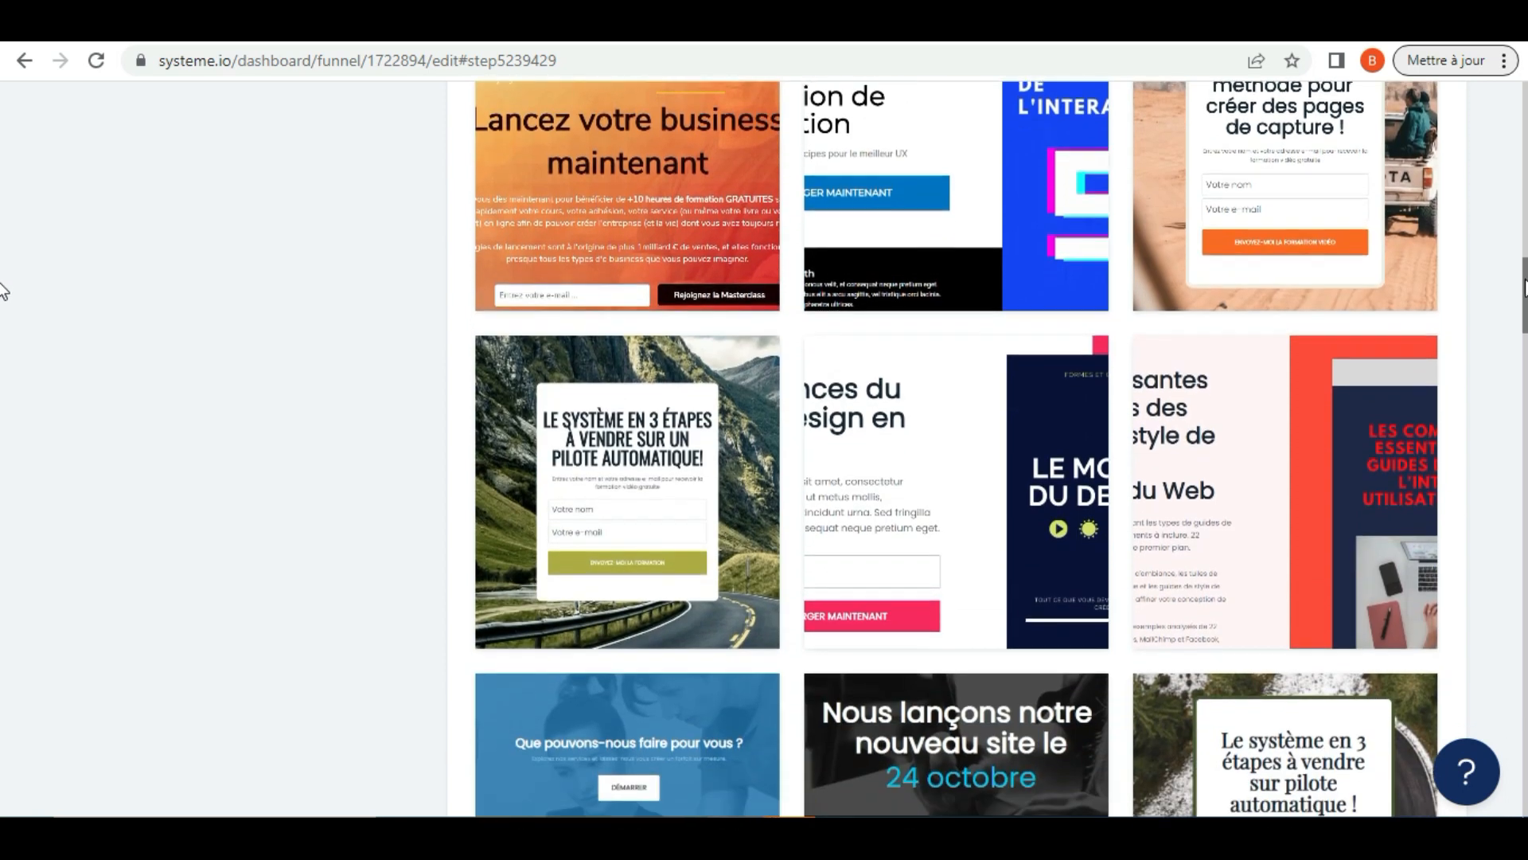
{"action": "mouse_move", "coordinate": [684, 351]}
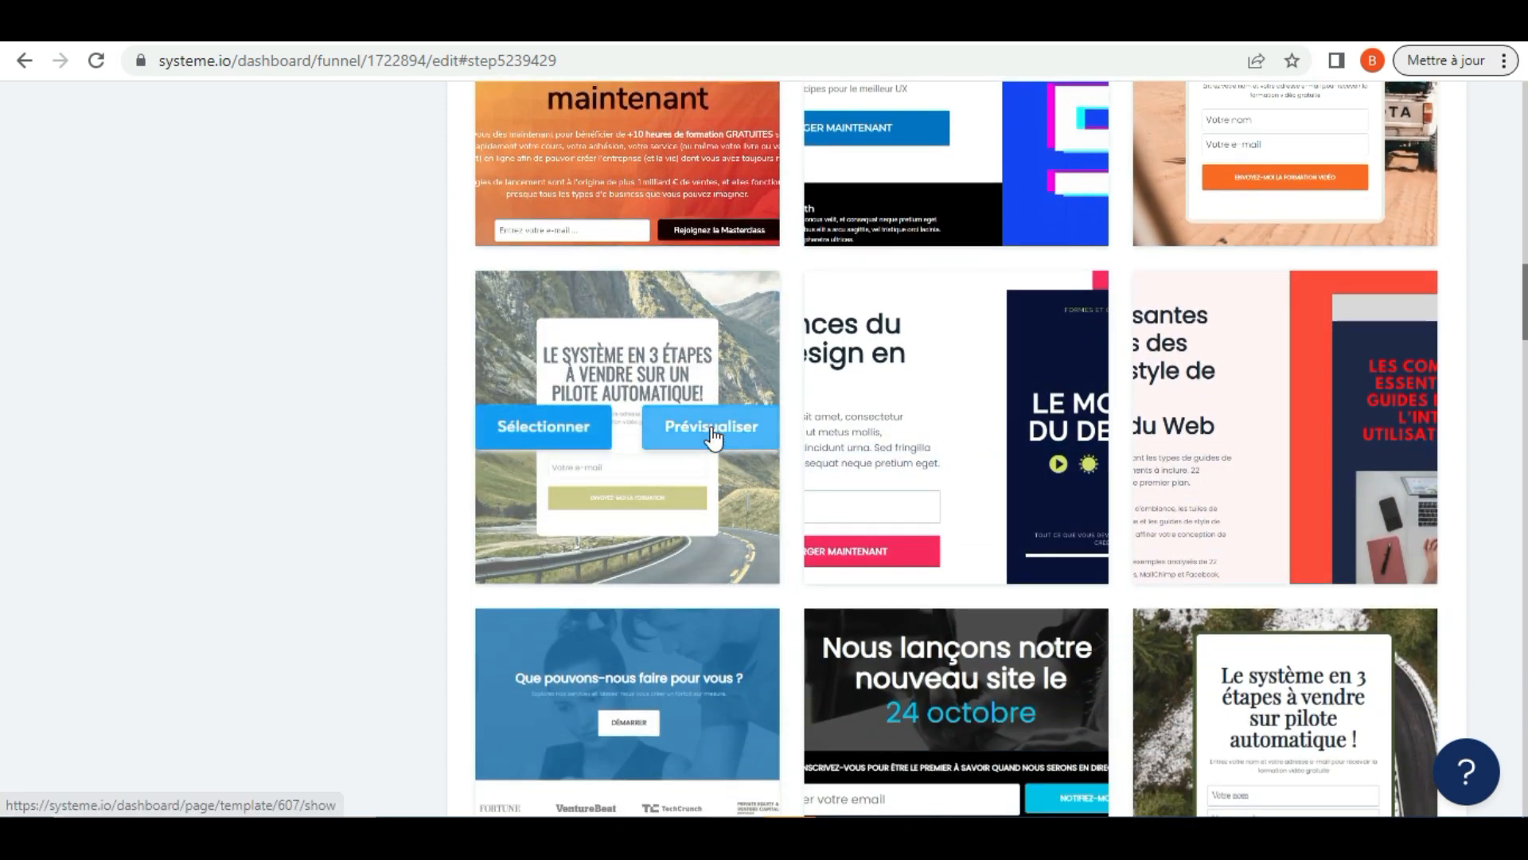
{"action": "left_click", "coordinate": [710, 430]}
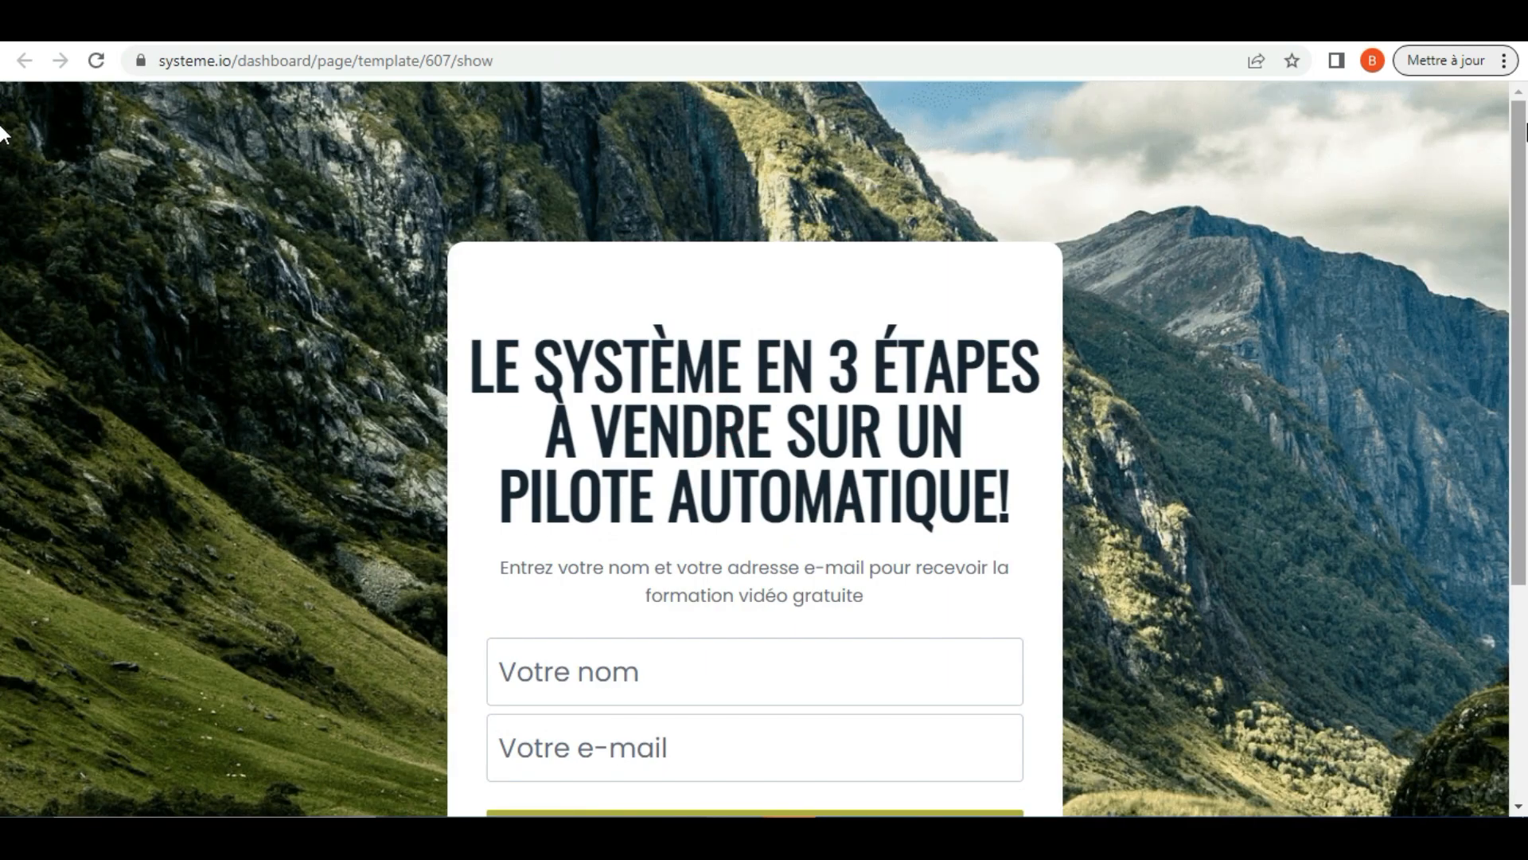
{"action": "scroll", "coordinate": [4, 137], "scroll_direction": "down", "scroll_amount": 3}
{"action": "mouse_move", "coordinate": [1526, 227]}
{"action": "left_mouse_down"}
{"action": "mouse_move", "coordinate": [1527, 280]}
{"action": "mouse_move", "coordinate": [1520, 222]}
{"action": "left_mouse_up"}
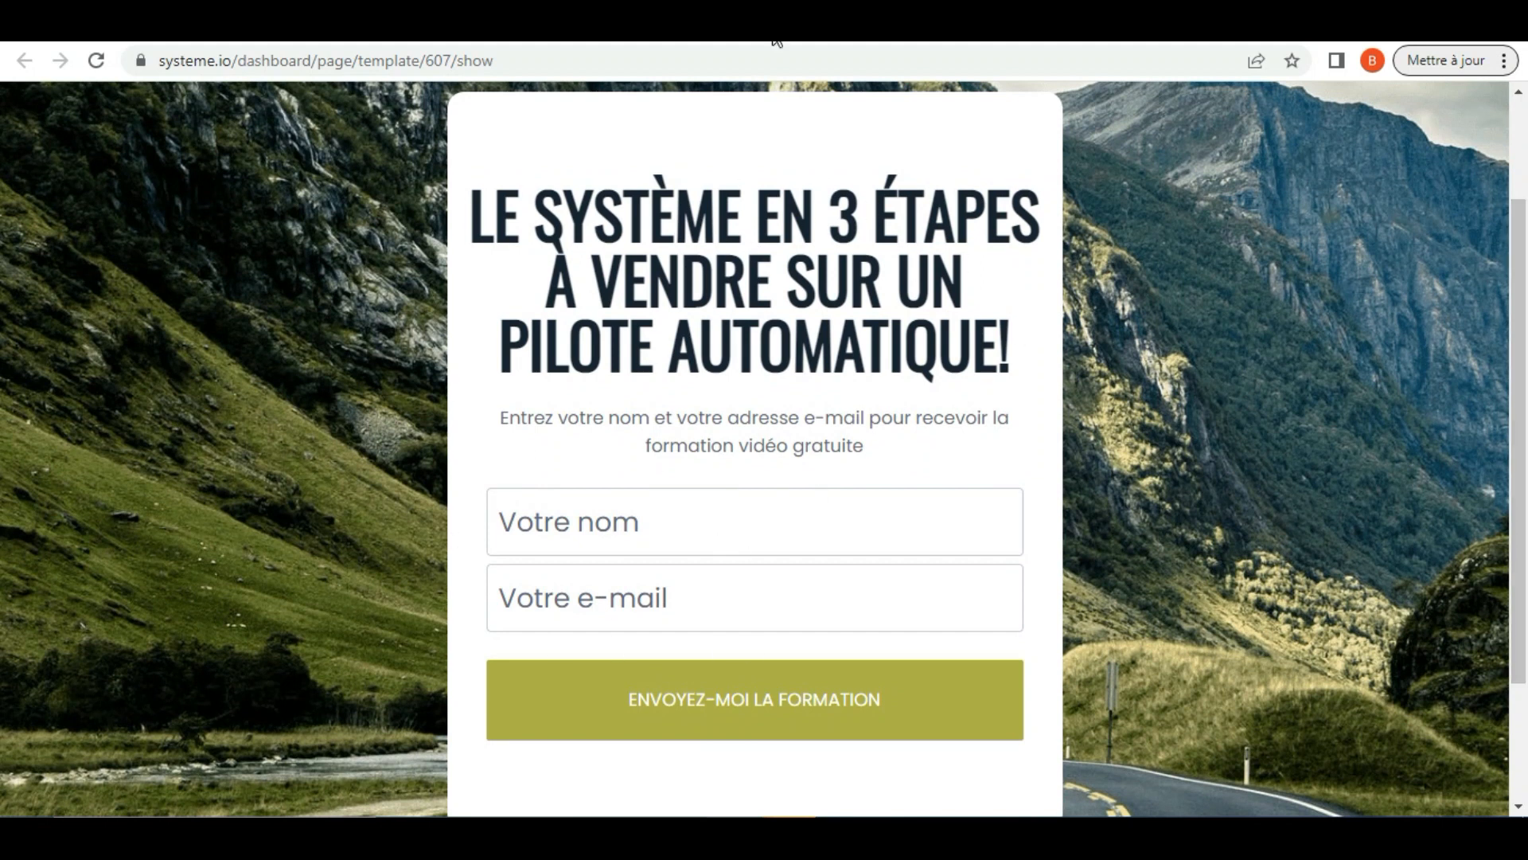
{"action": "left_click_drag", "start_coordinate": [1521, 266], "coordinate": [1466, 115]}
{"action": "left_click", "coordinate": [840, 25]}
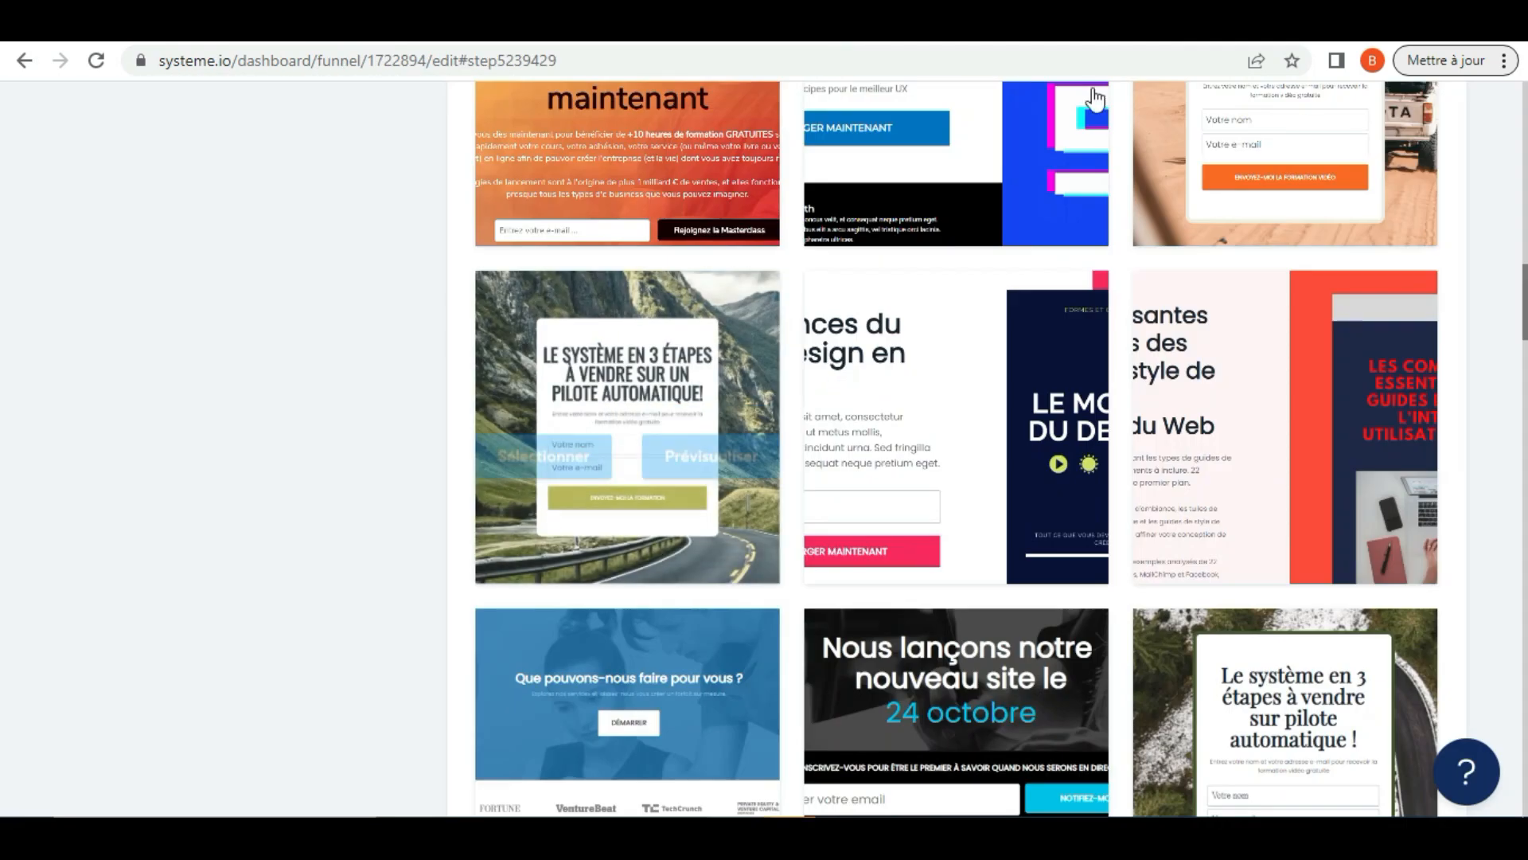
Find the "Le seul guide dont vous aurez besoin pour faire avancer votre business" template, preview it and return to the list
{"action": "scroll", "coordinate": [4, 297], "scroll_direction": "down", "scroll_amount": 10}
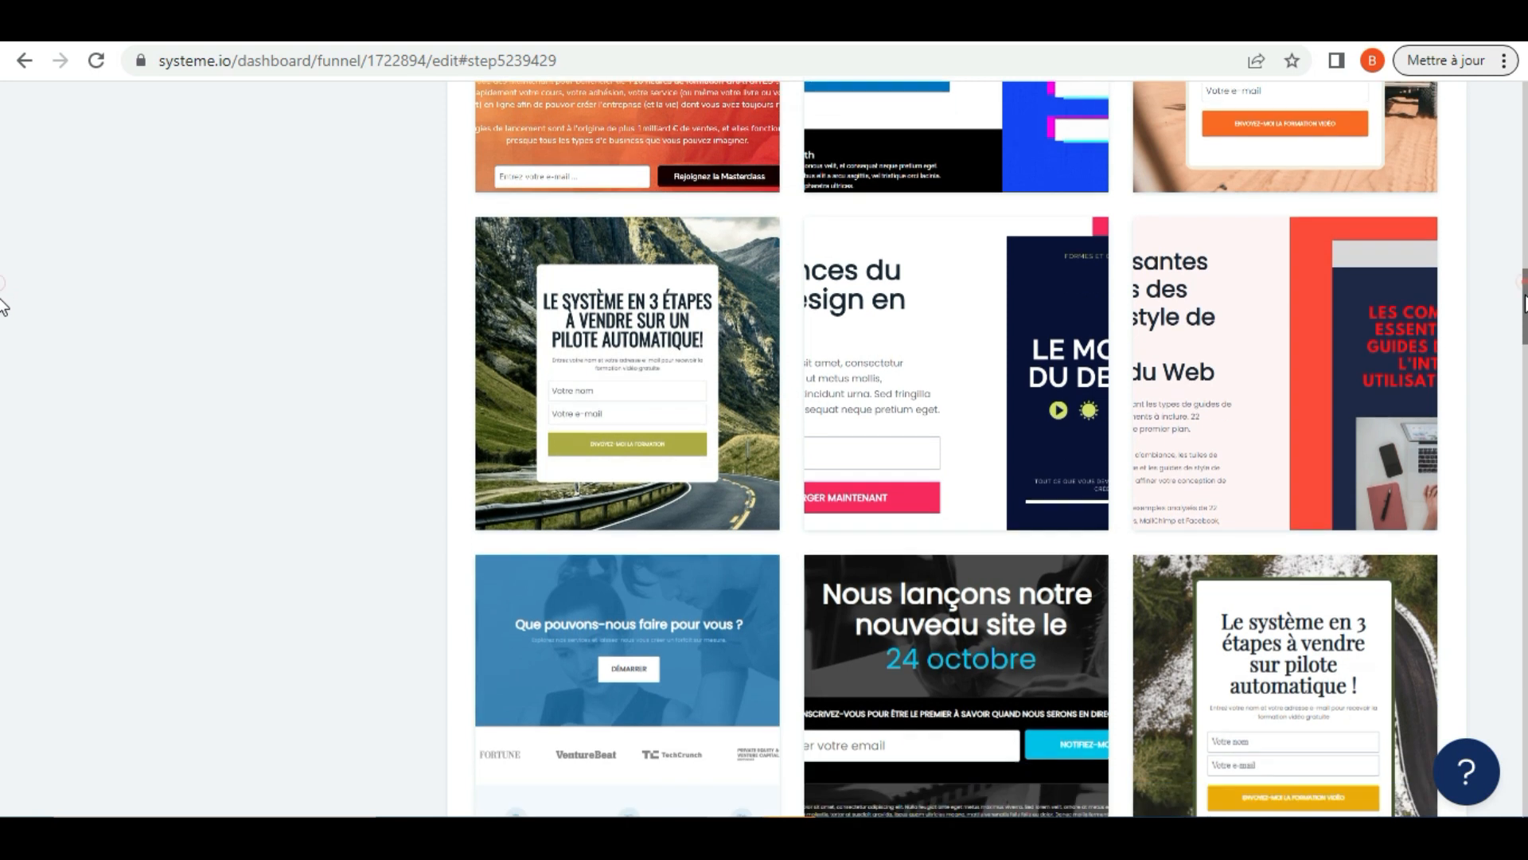
{"action": "scroll", "coordinate": [4, 384], "scroll_direction": "down", "scroll_amount": 2}
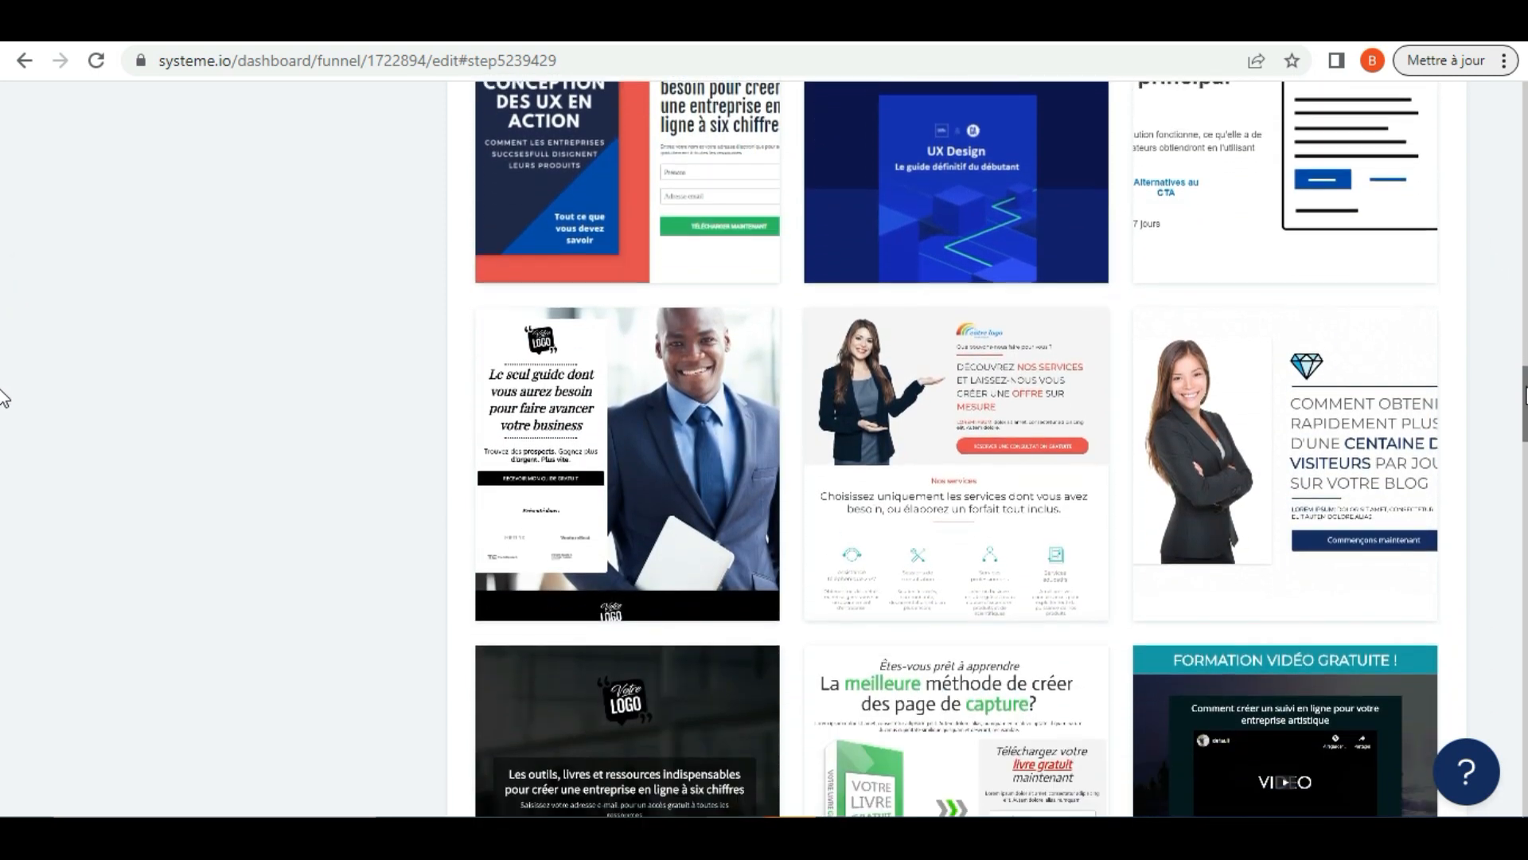
{"action": "mouse_move", "coordinate": [724, 401]}
{"action": "left_click", "coordinate": [707, 468]}
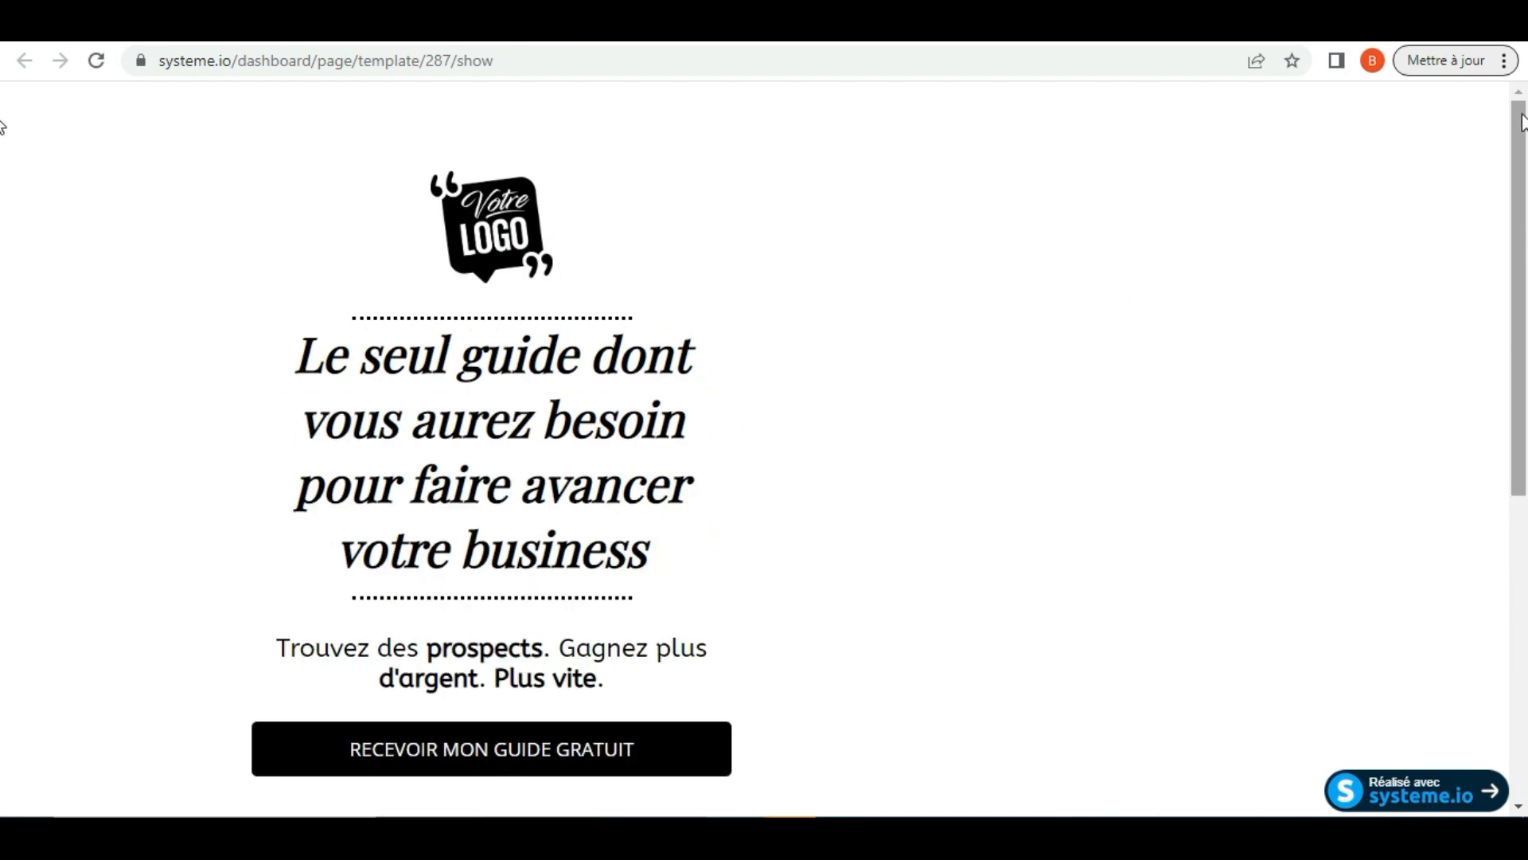
{"action": "left_click_drag", "start_coordinate": [1522, 114], "coordinate": [1053, 49]}
{"action": "left_click", "coordinate": [1007, 27]}
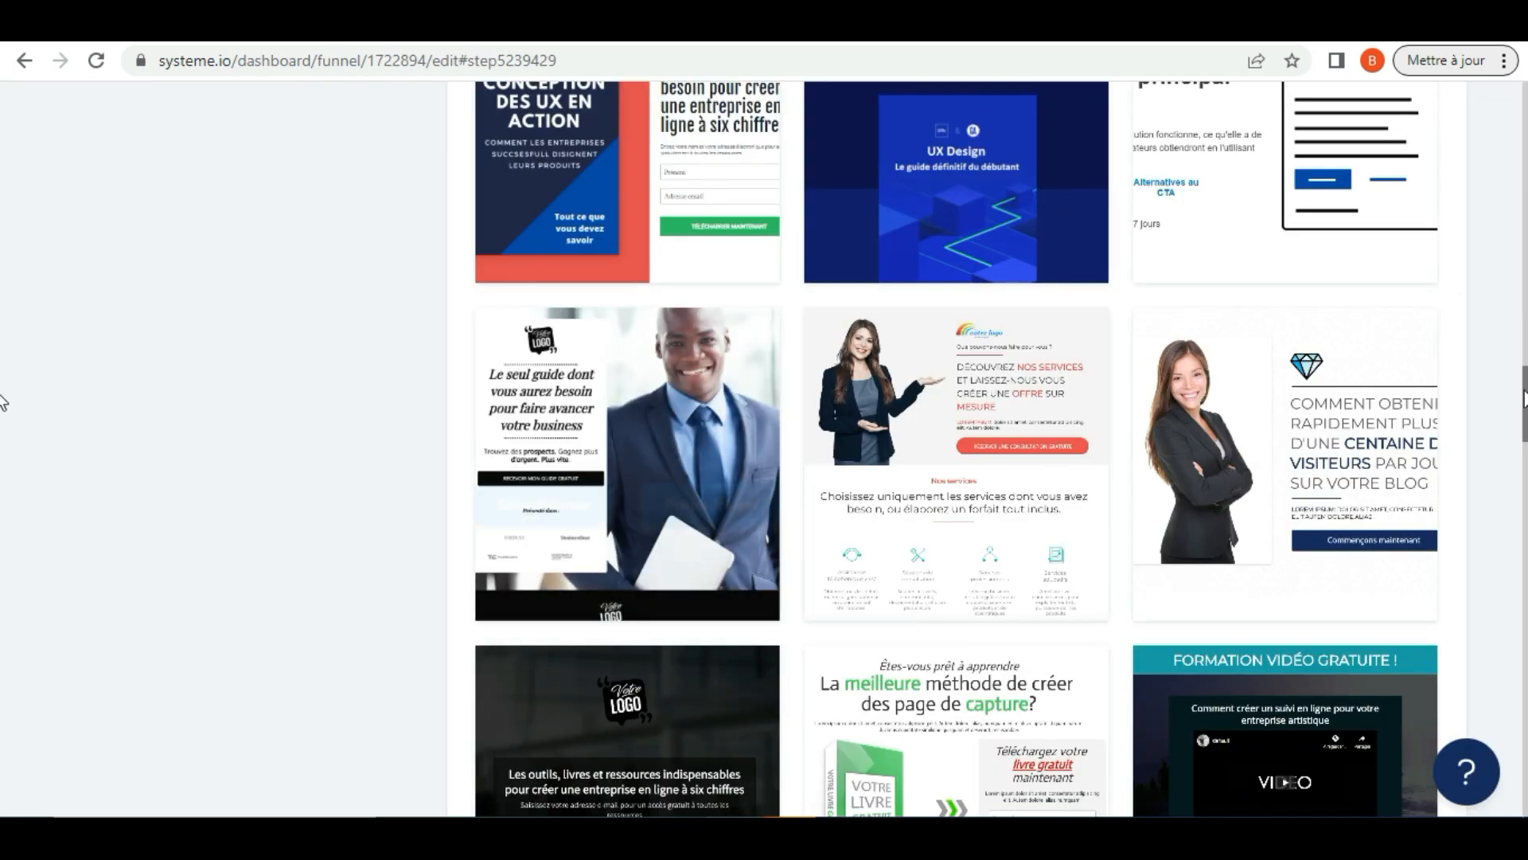
Find the "Comment trouver du temps libre dans votre emploi du temps" template, preview it and return to the list
{"action": "left_click_drag", "start_coordinate": [1525, 409], "coordinate": [1525, 525]}
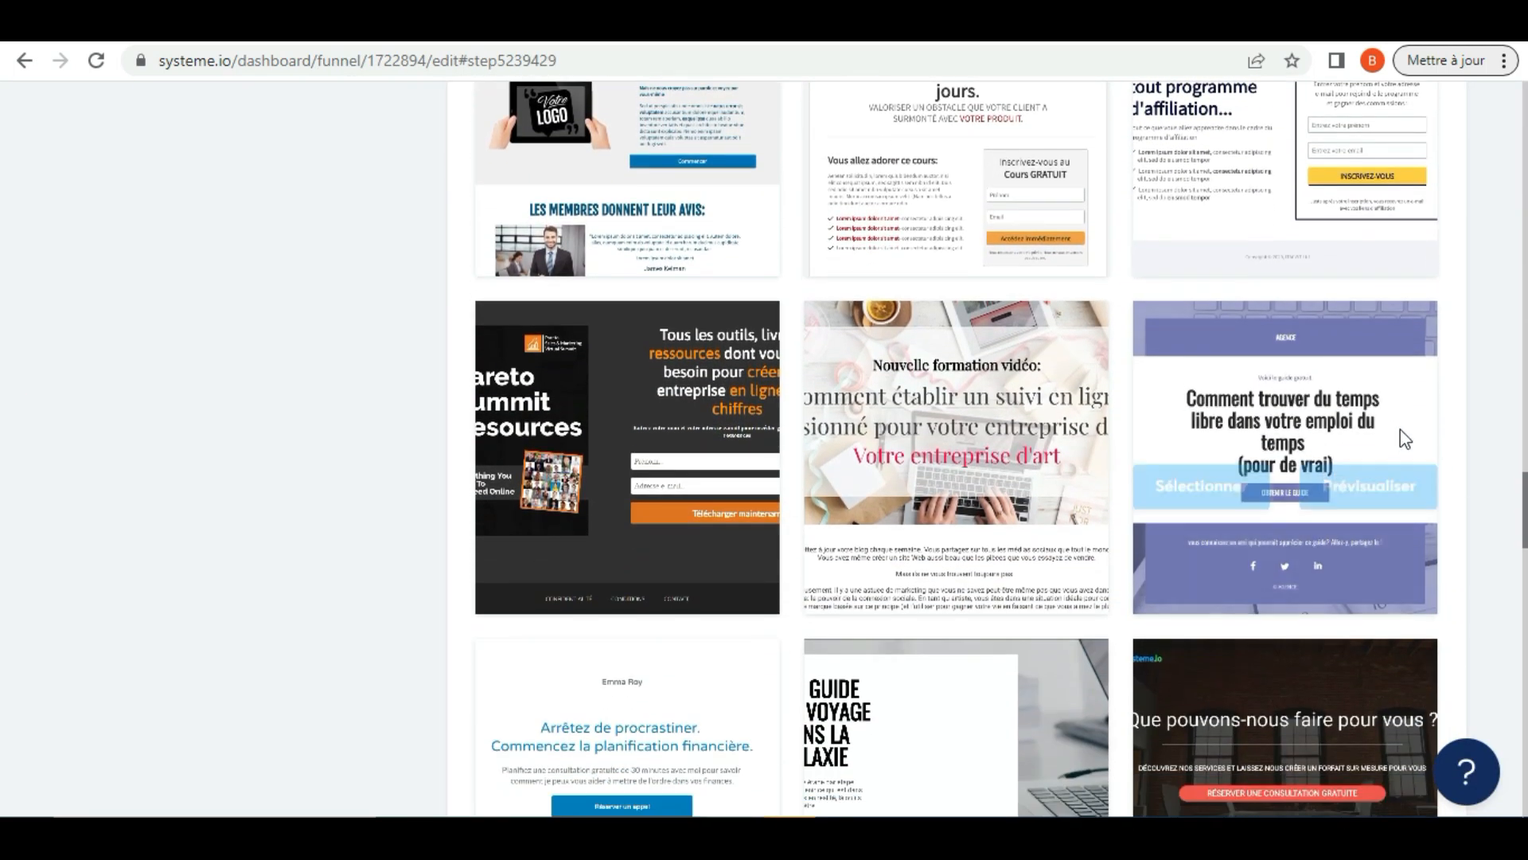
{"action": "left_click", "coordinate": [1366, 460]}
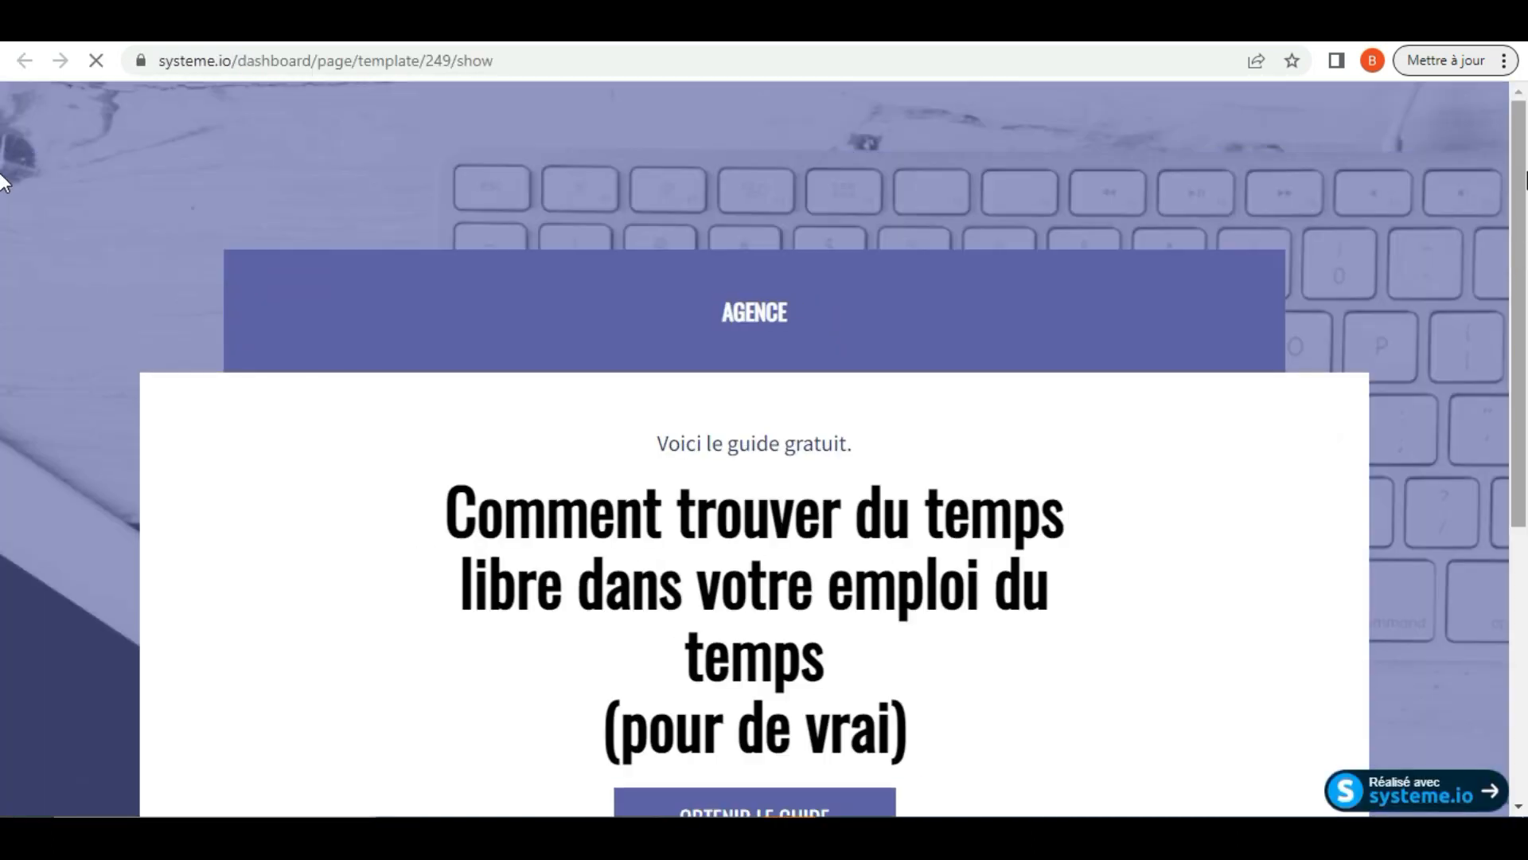
{"action": "left_click_drag", "start_coordinate": [1516, 169], "coordinate": [1520, 47]}
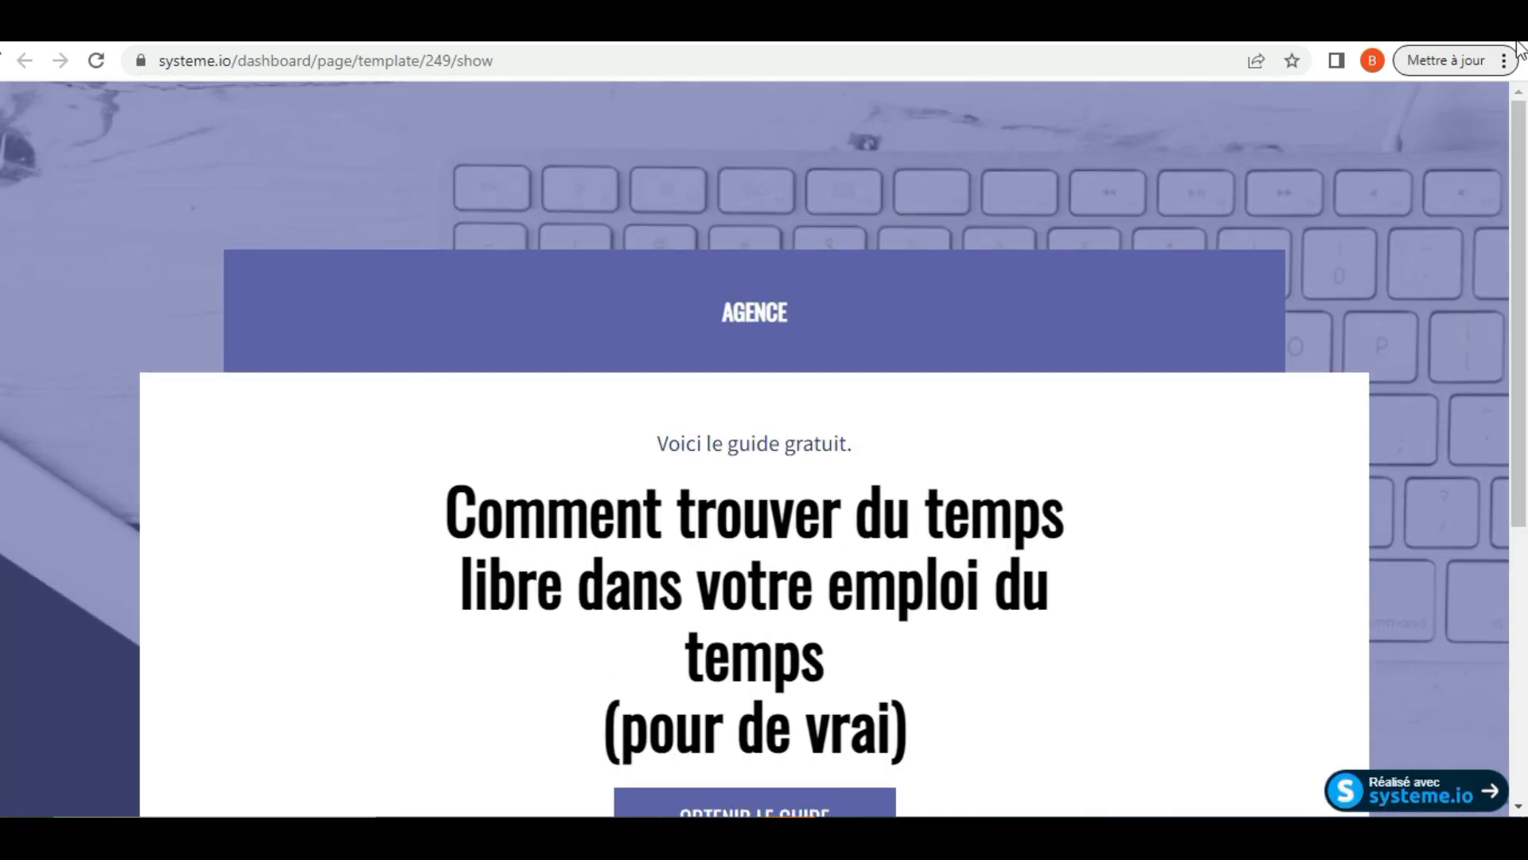
{"action": "left_click", "coordinate": [852, 22]}
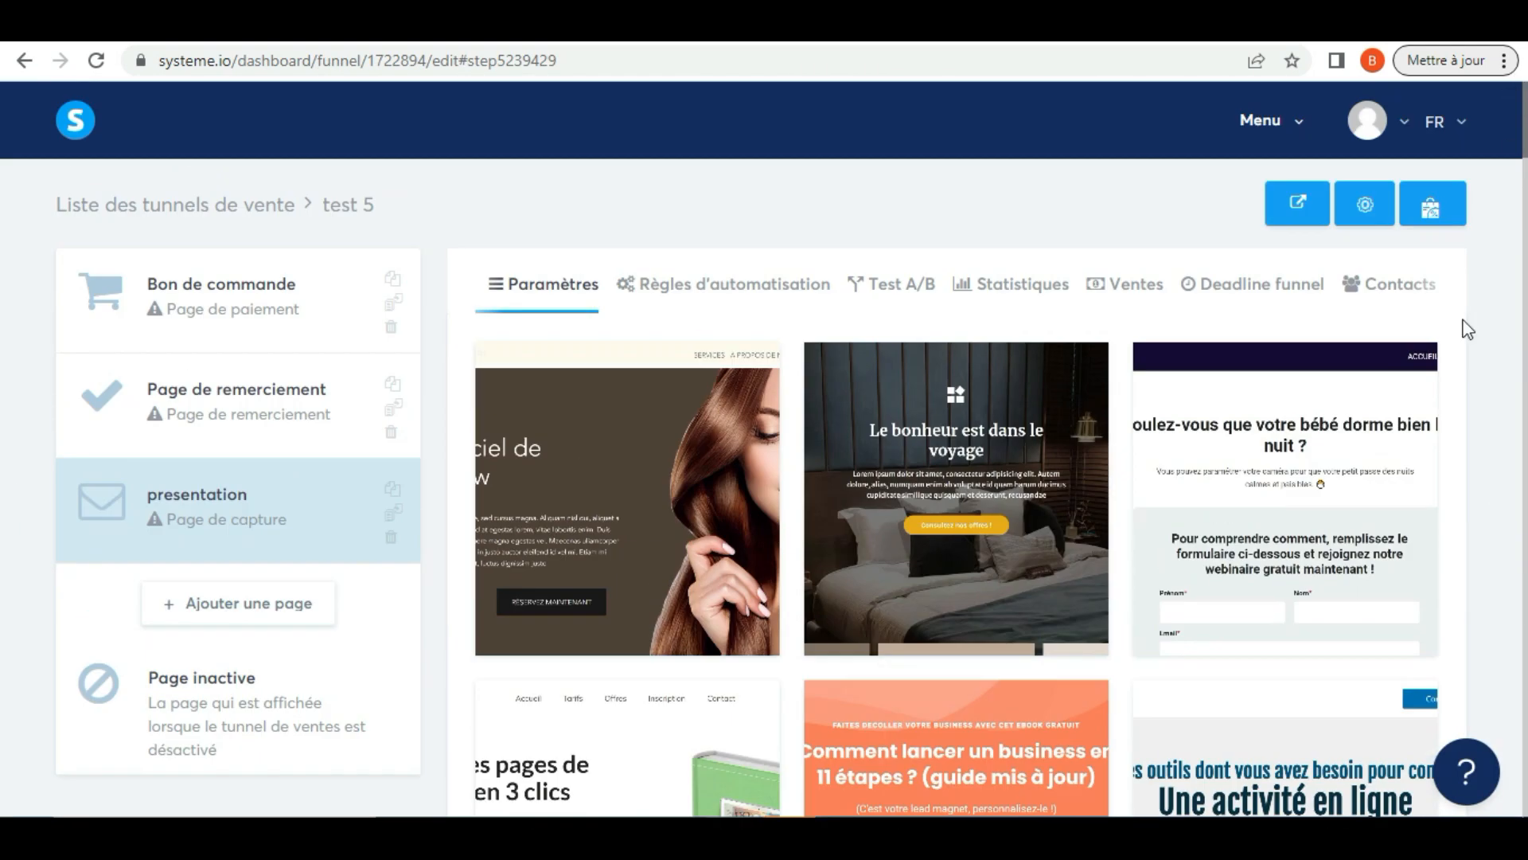
Go back to the first capture page templates, preview "Voulez-vous que votre bébé dorme bien la nuit ?" and close the preview
{"action": "mouse_move", "coordinate": [1293, 545]}
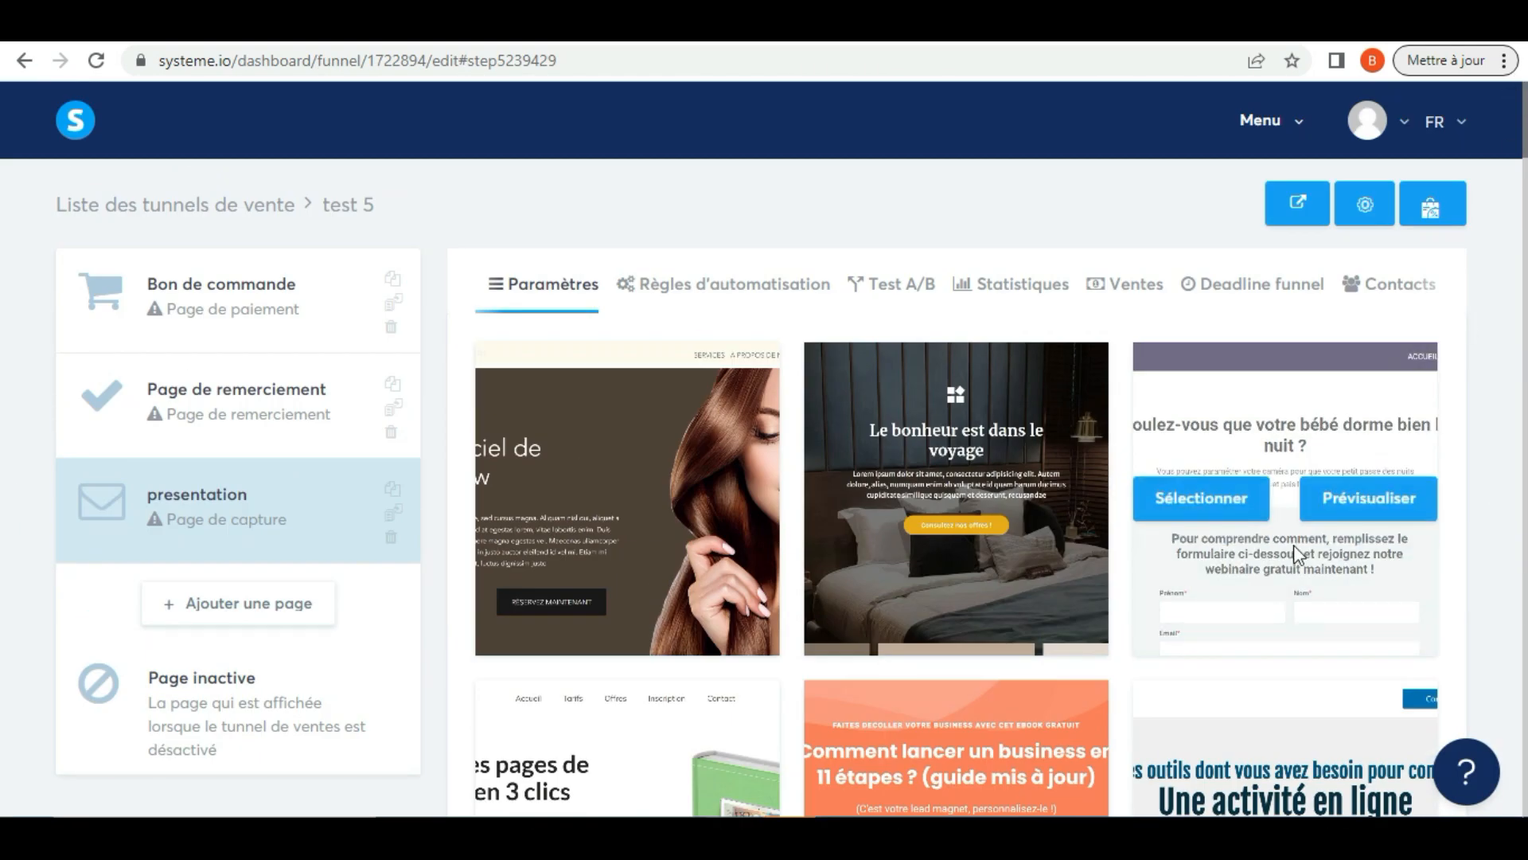
{"action": "left_click", "coordinate": [1374, 496]}
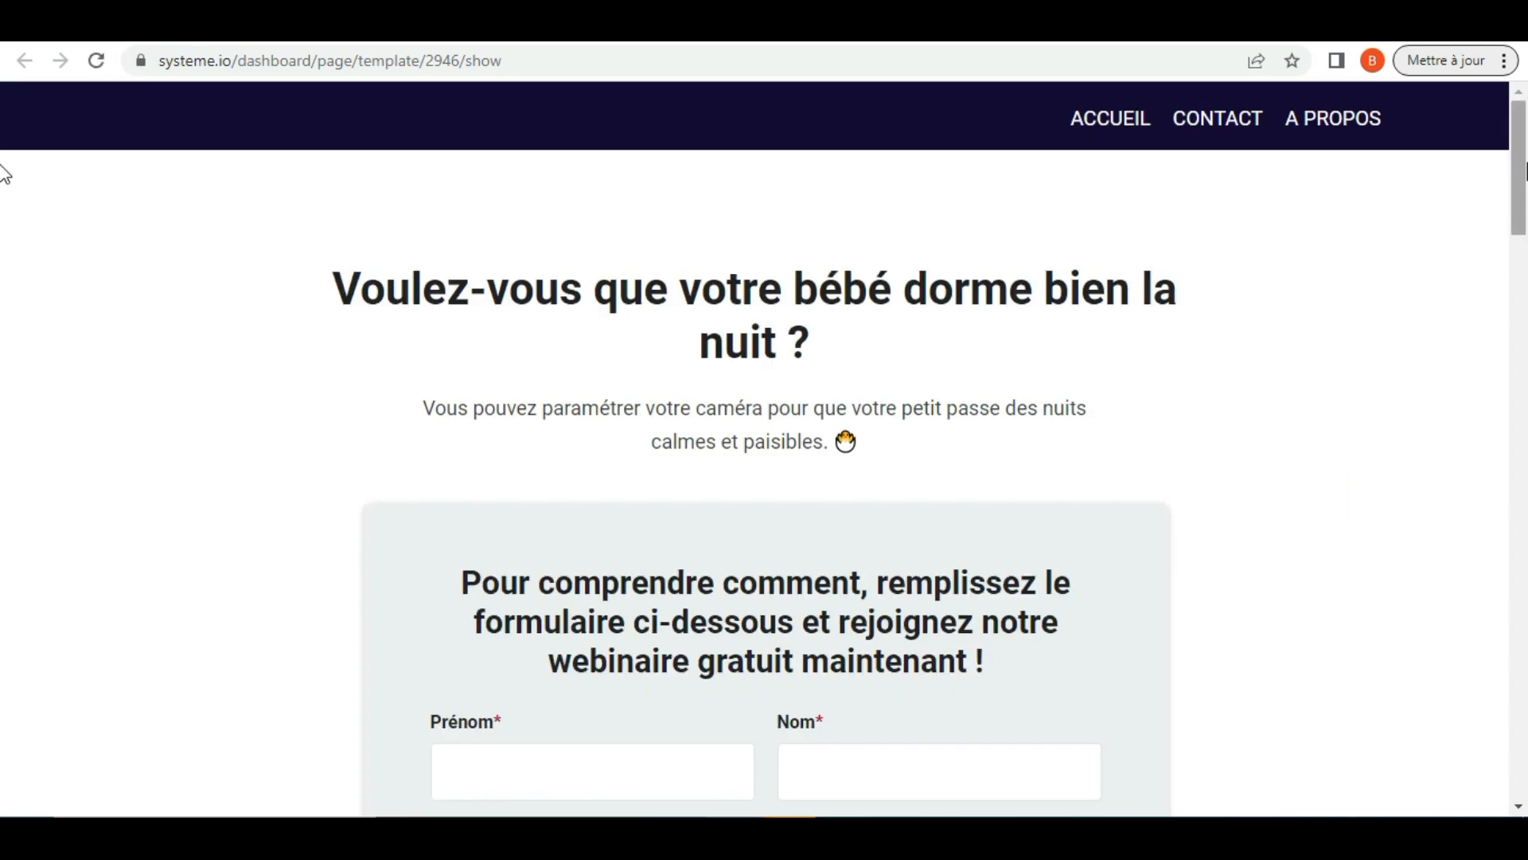
{"action": "left_click_drag", "start_coordinate": [1524, 170], "coordinate": [1521, 67]}
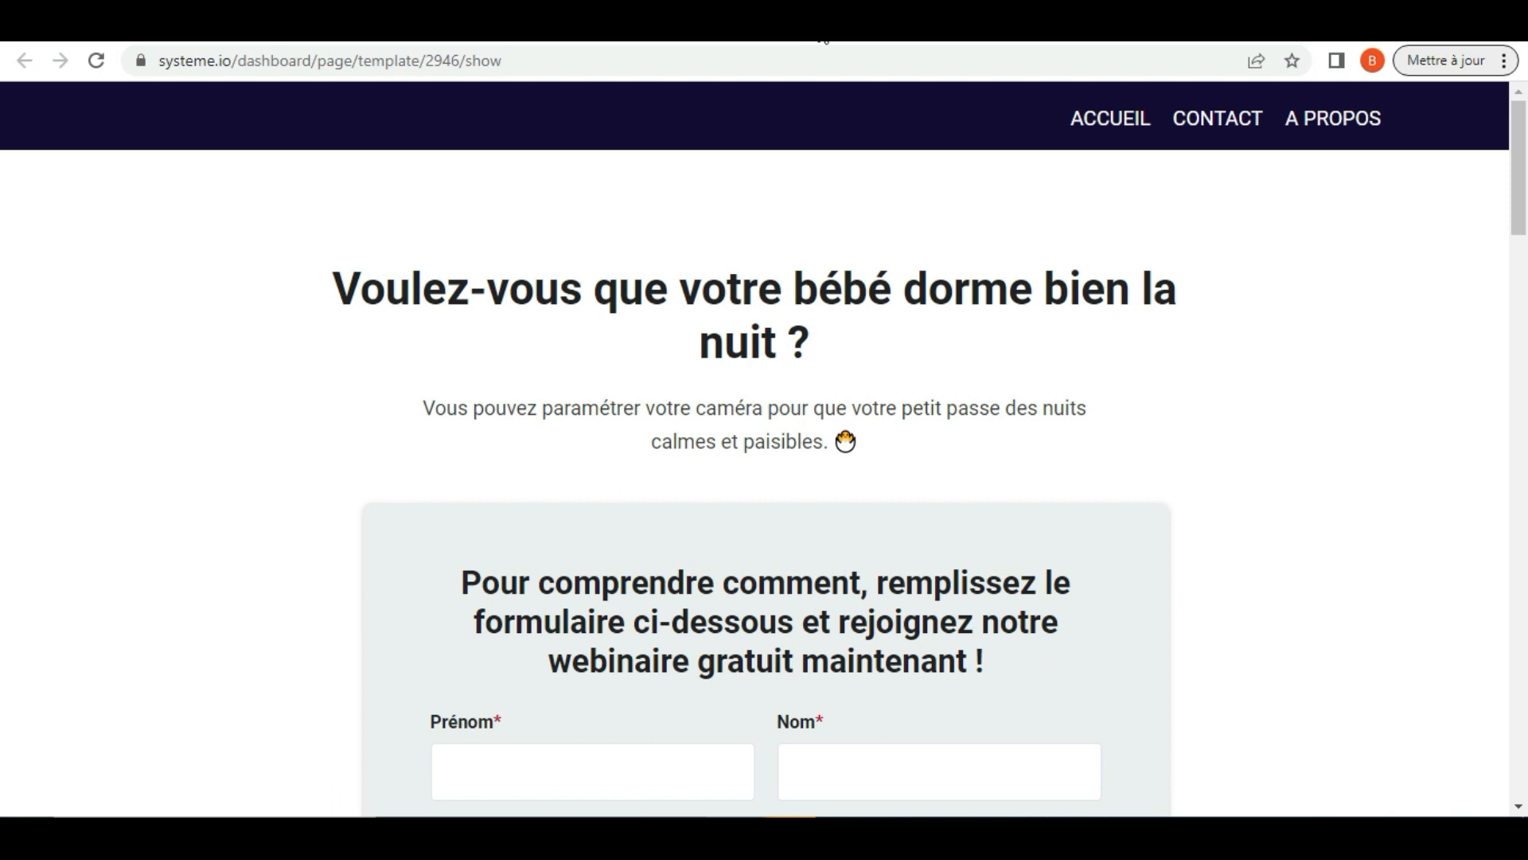
{"action": "left_click", "coordinate": [972, 27]}
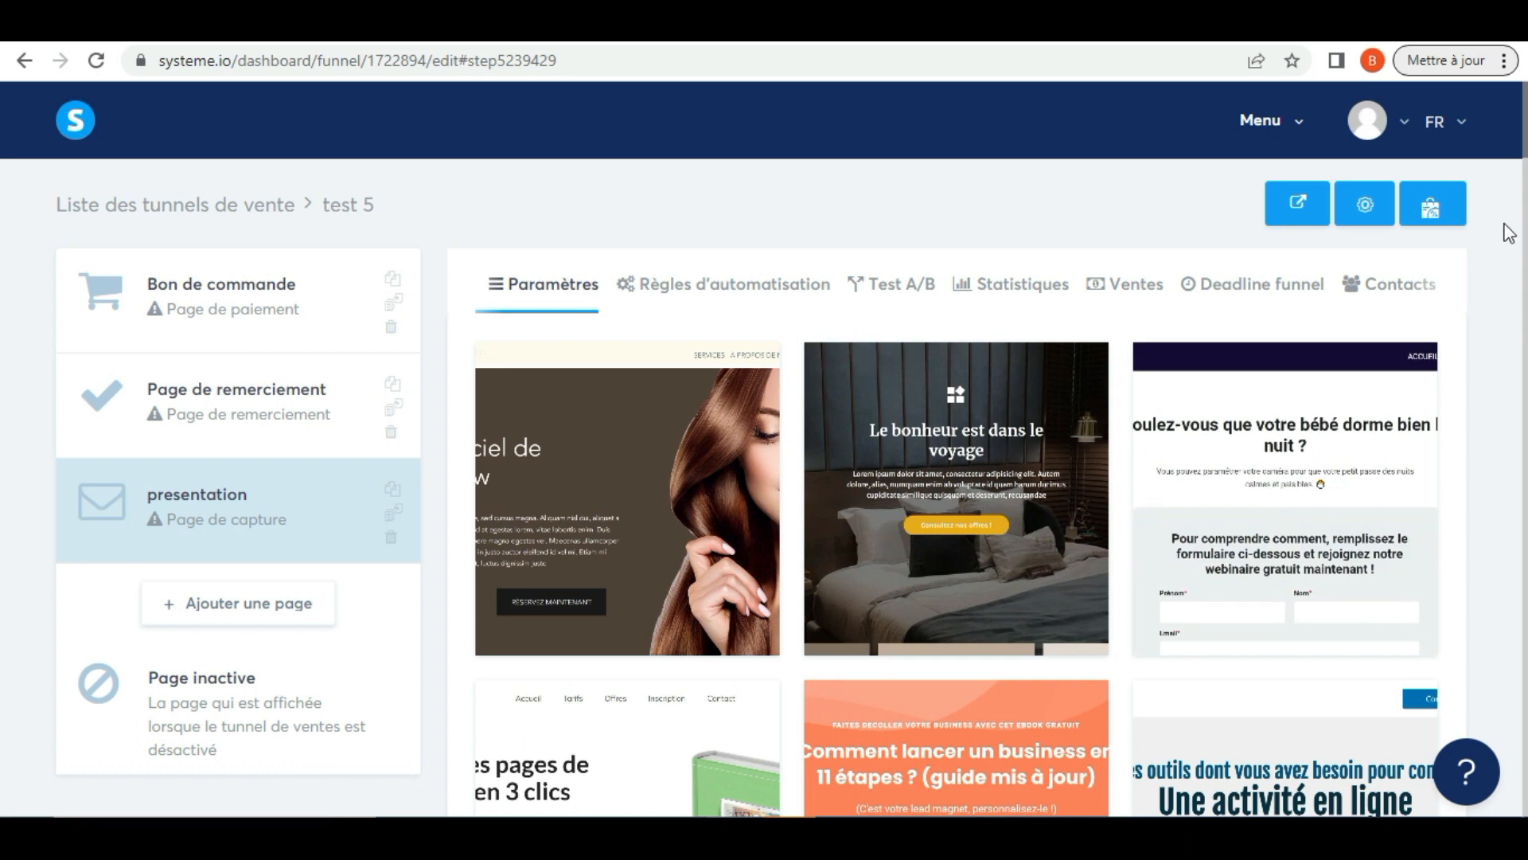
Choose the "Le bonheur est dans le voyage" template for the presentation capture page
{"action": "mouse_move", "coordinate": [828, 455]}
{"action": "mouse_move", "coordinate": [990, 570]}
{"action": "mouse_move", "coordinate": [931, 547]}
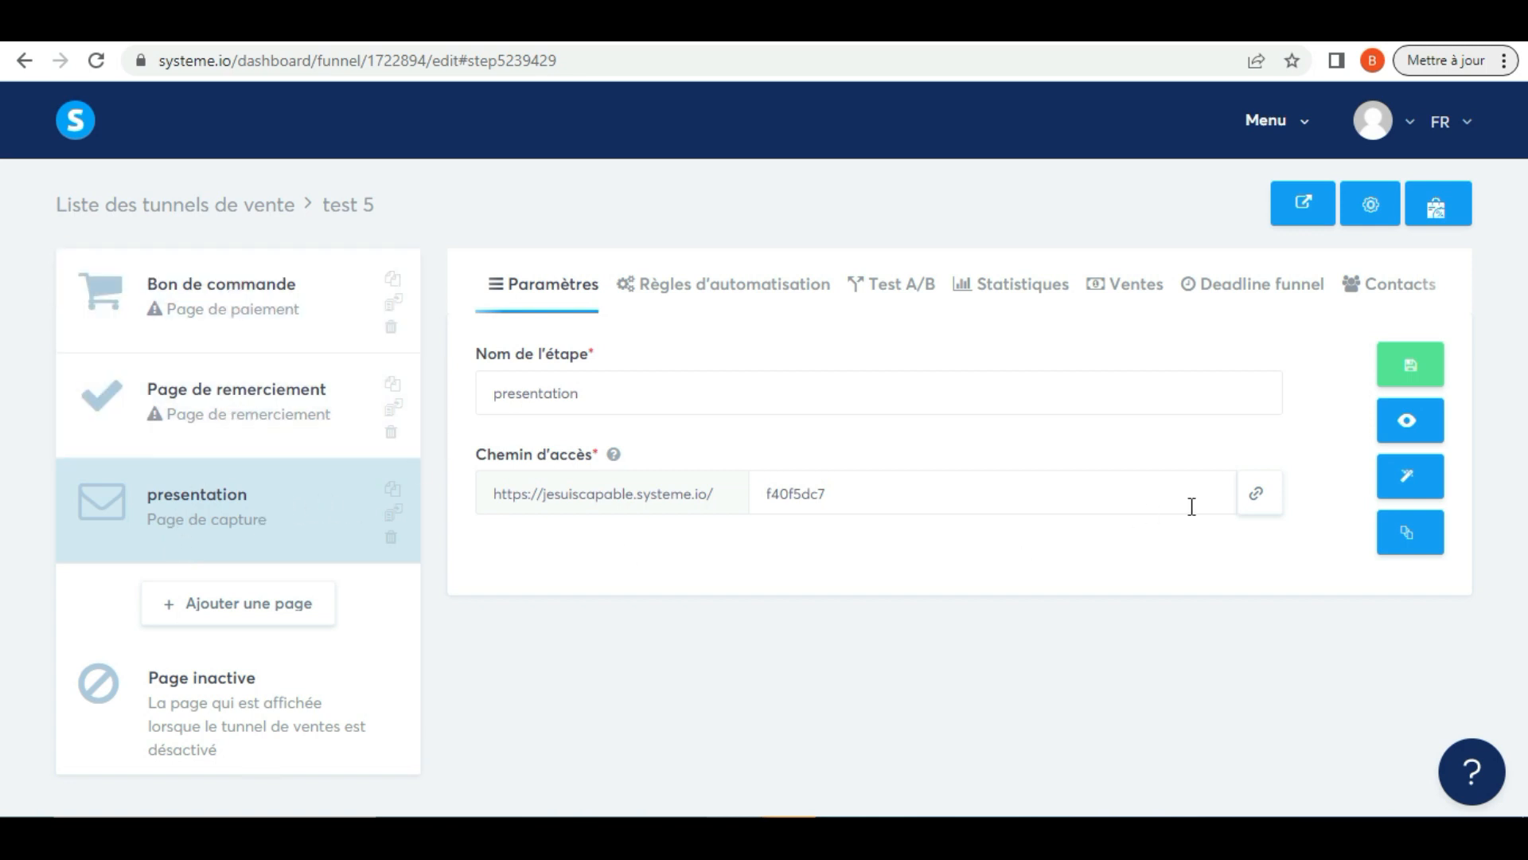
Try to set the presentation page's access path to "presentation" and save the funnel step
{"action": "left_click", "coordinate": [1047, 383]}
{"action": "double_click", "coordinate": [1047, 383]}
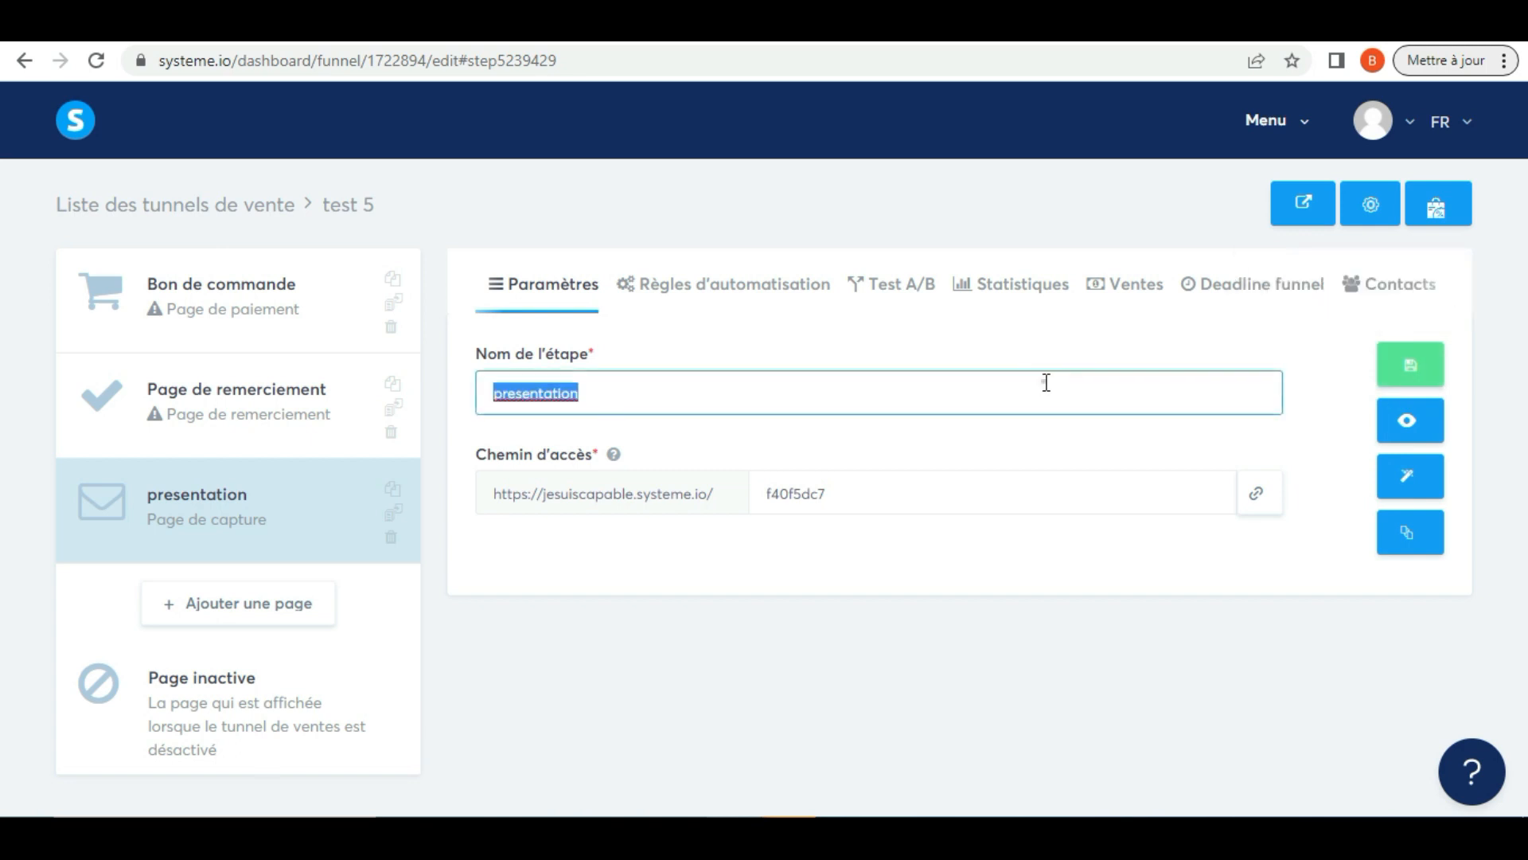
{"action": "left_click", "coordinate": [885, 502]}
{"action": "double_click", "coordinate": [885, 503]}
{"action": "type", "text": "p"}
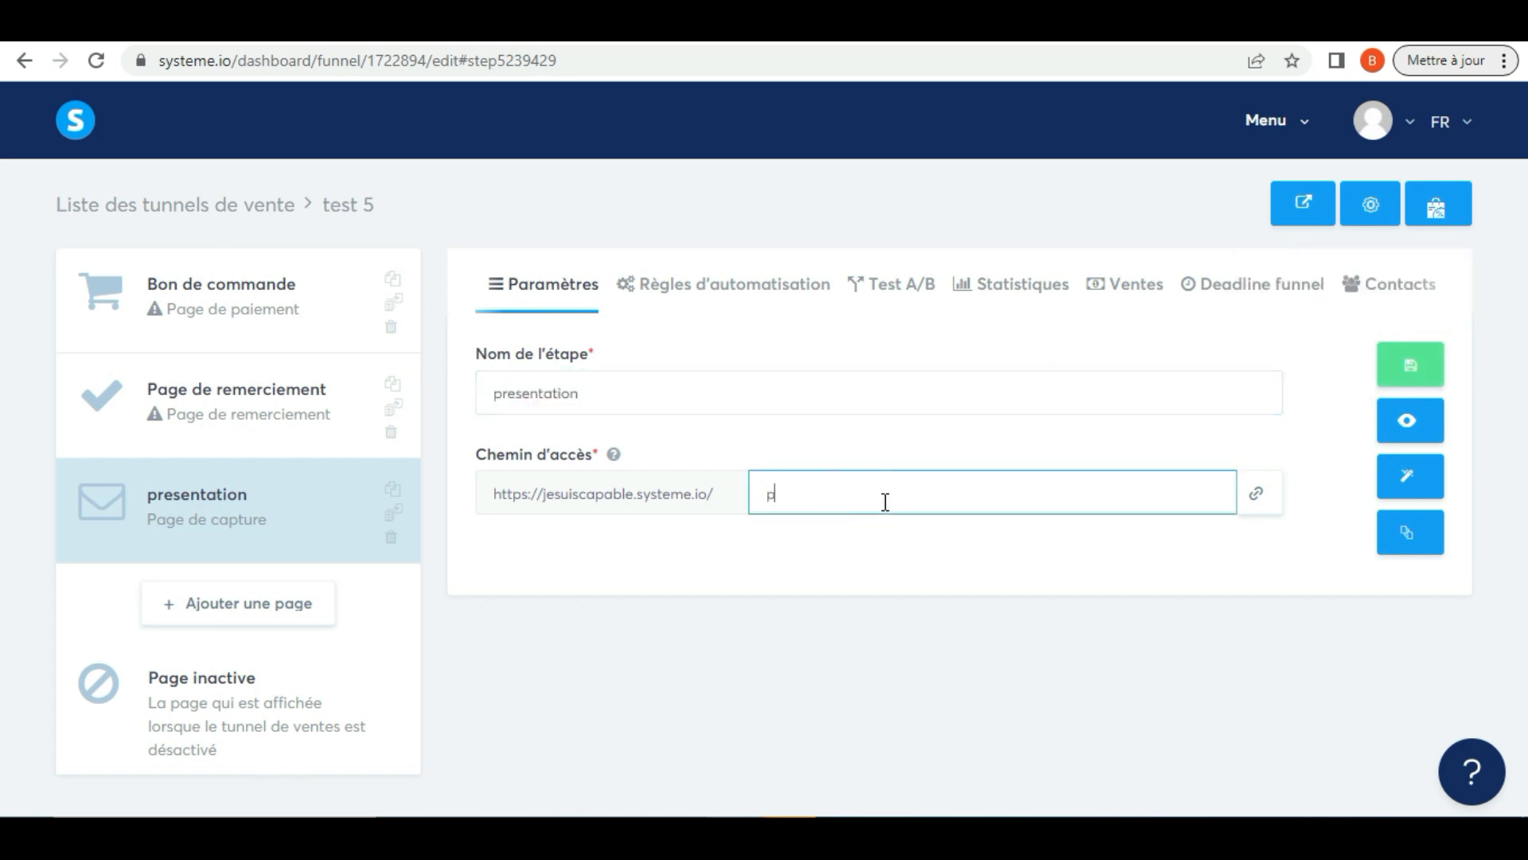
{"action": "type", "text": "resentatio"}
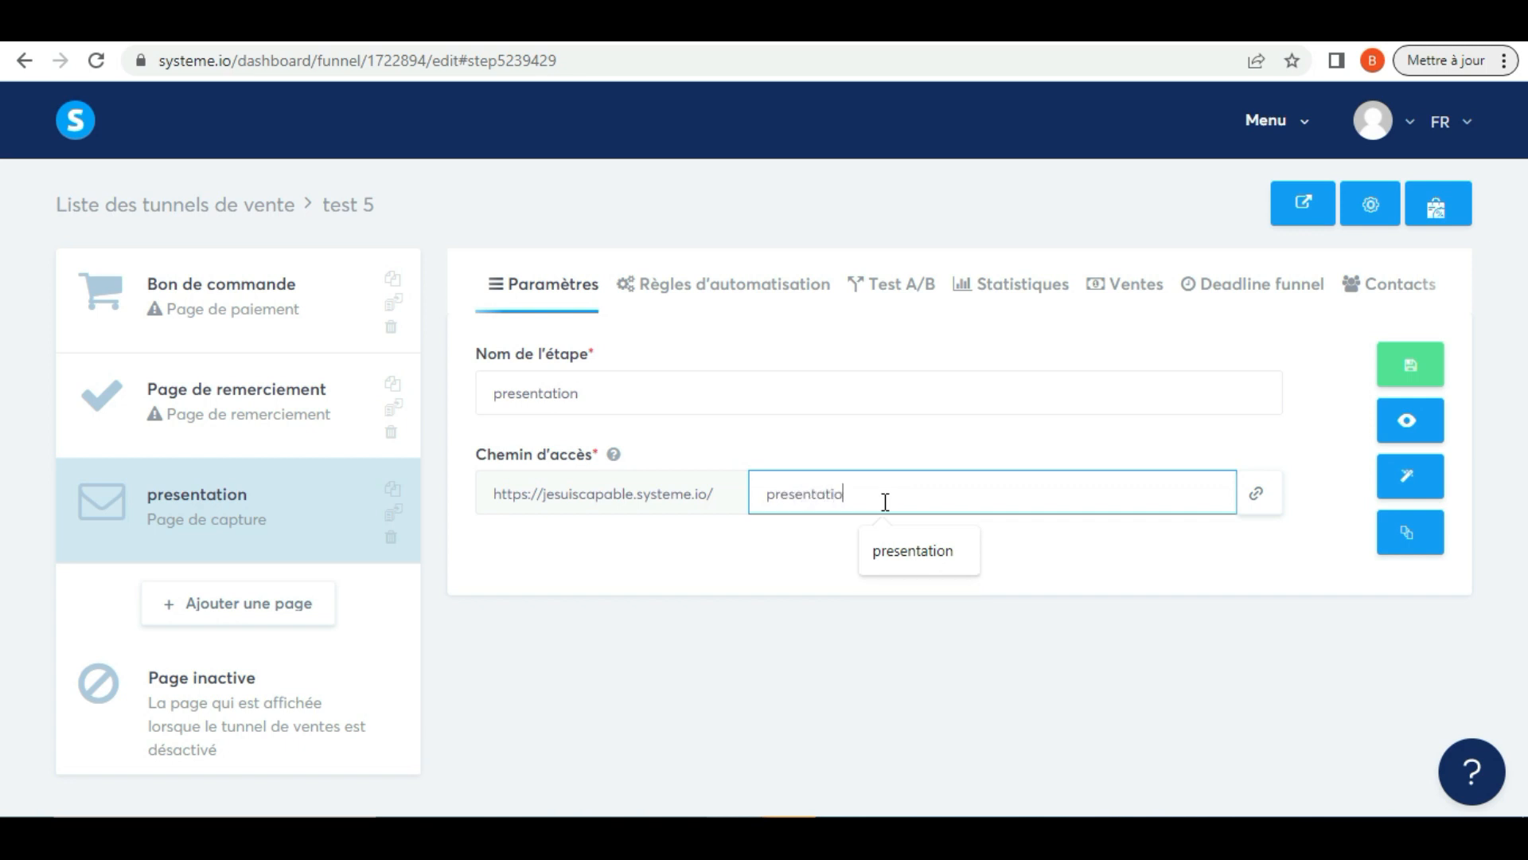
{"action": "type", "text": "n"}
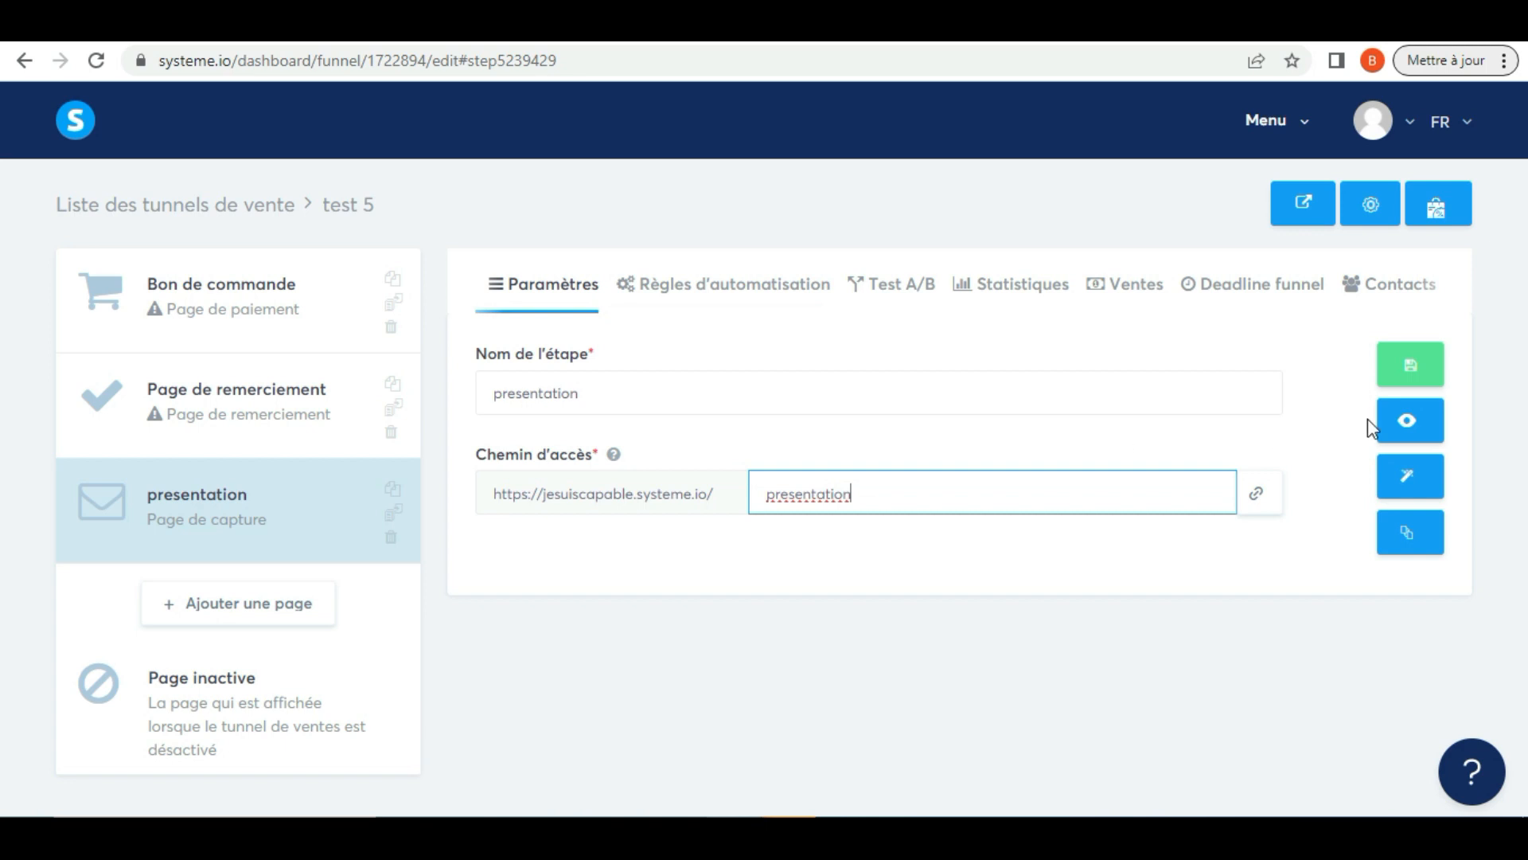
{"action": "left_click", "coordinate": [1409, 368]}
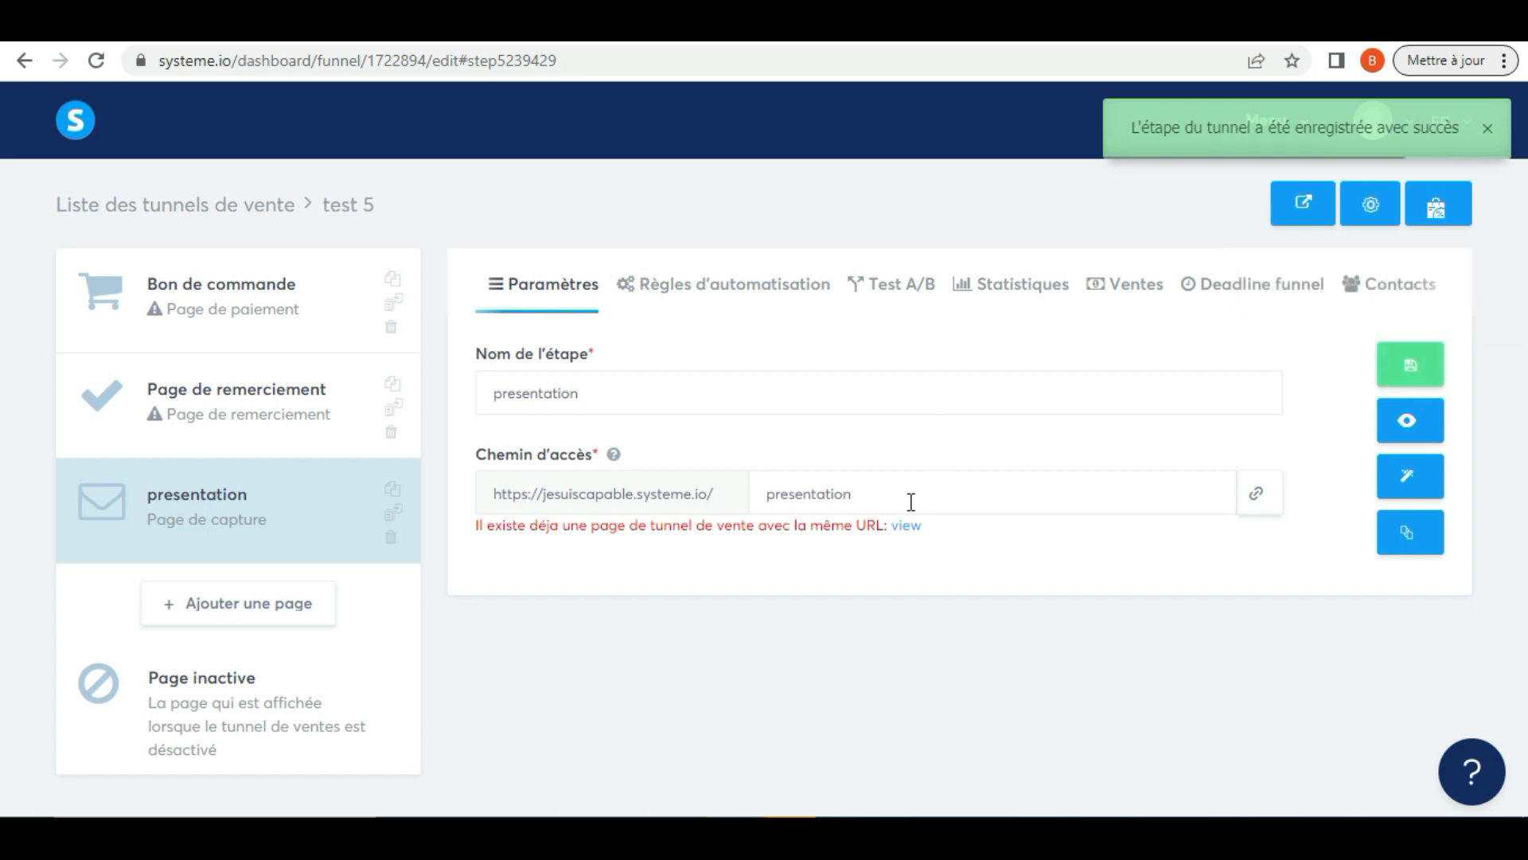
Set the presentation page's access path to "test5" and save the funnel step
{"action": "left_click", "coordinate": [862, 494]}
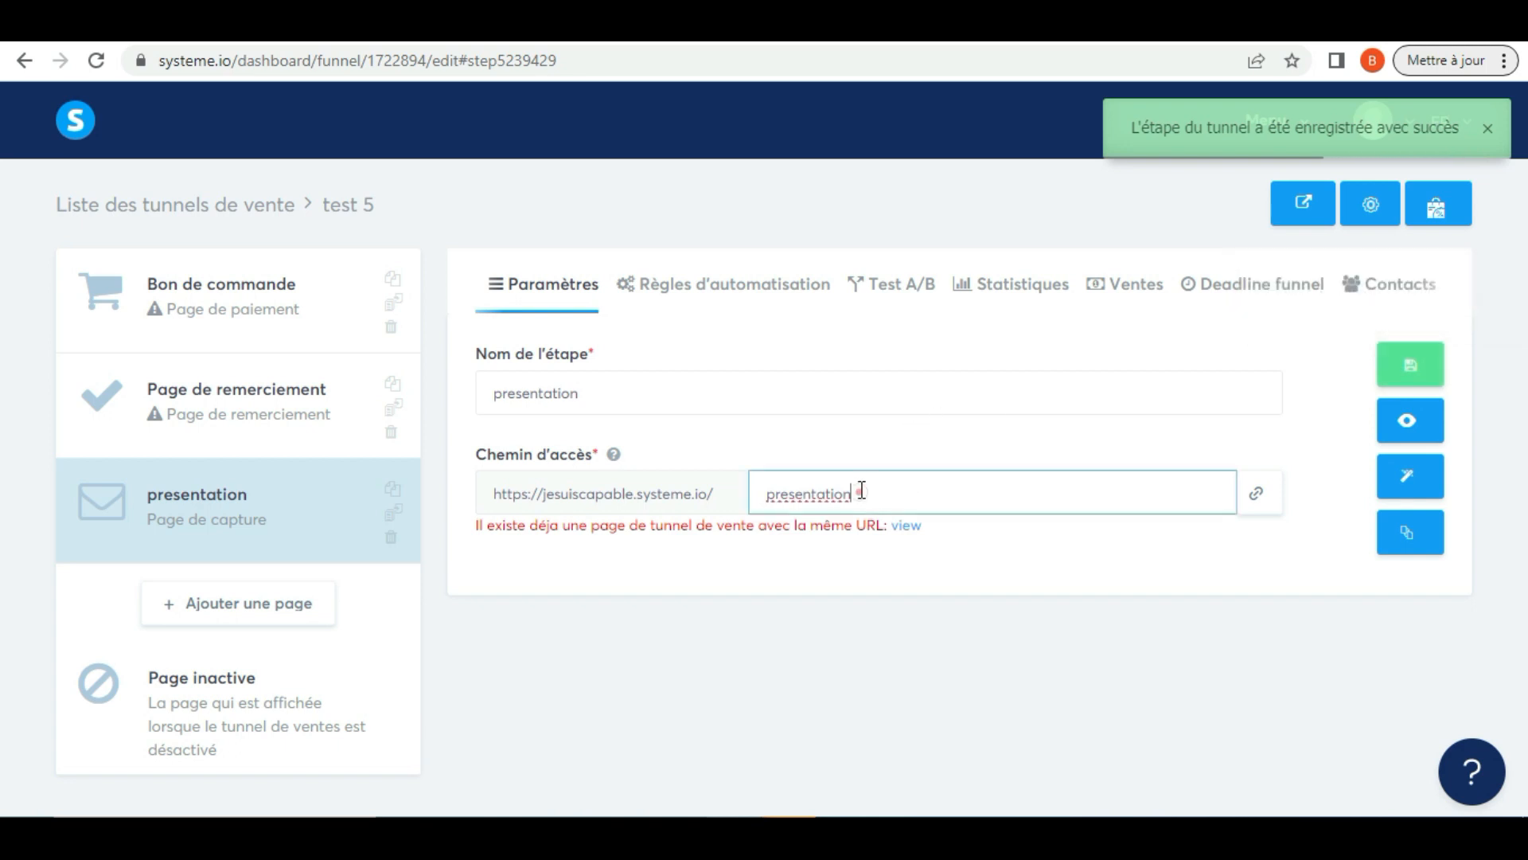
{"action": "key", "text": "BackSpace"}
{"action": "key", "text": "BackSpace"}
{"action": "key", "text": "BackSpace"}
{"action": "key", "text": "BackSpace"}
{"action": "key", "text": "BackSpace"}
{"action": "key", "text": "BackSpace"}
{"action": "key", "text": "BackSpace"}
{"action": "key", "text": "BackSpace"}
{"action": "key", "text": "BackSpace"}
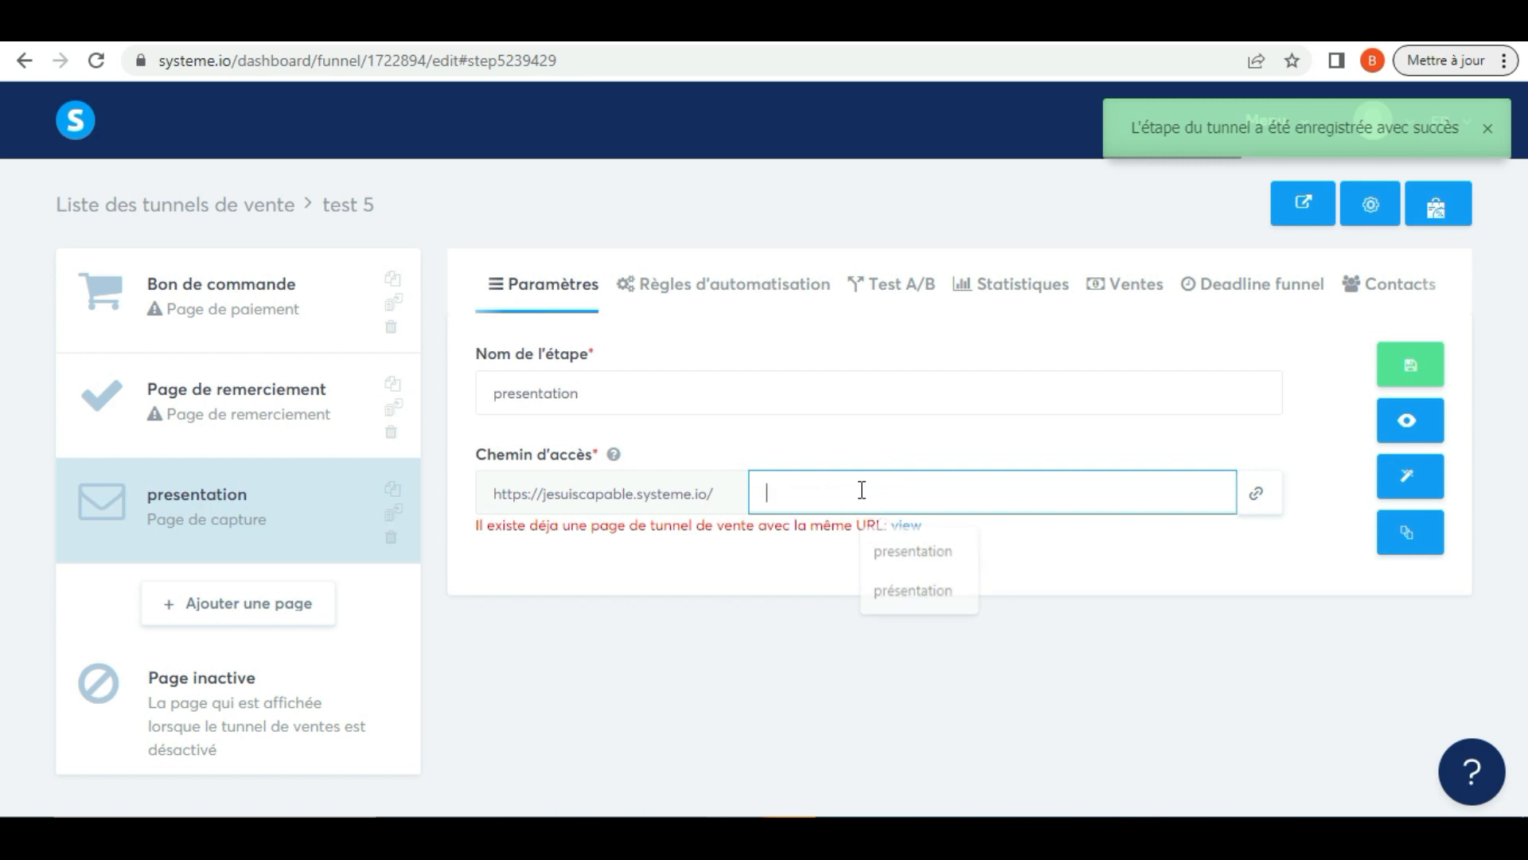
{"action": "type", "text": "test5"}
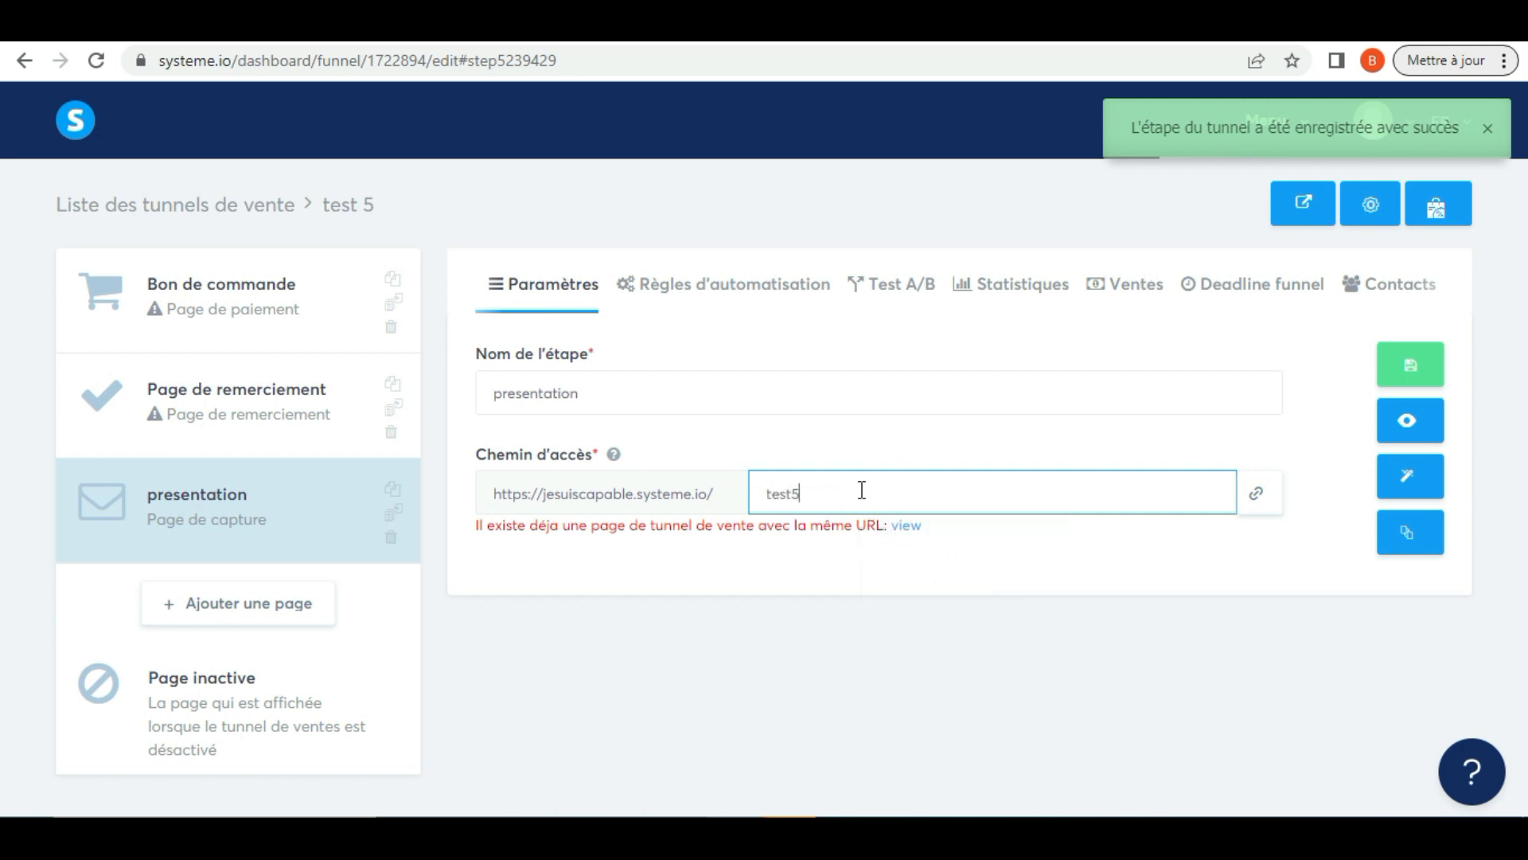
{"action": "left_click", "coordinate": [1415, 371]}
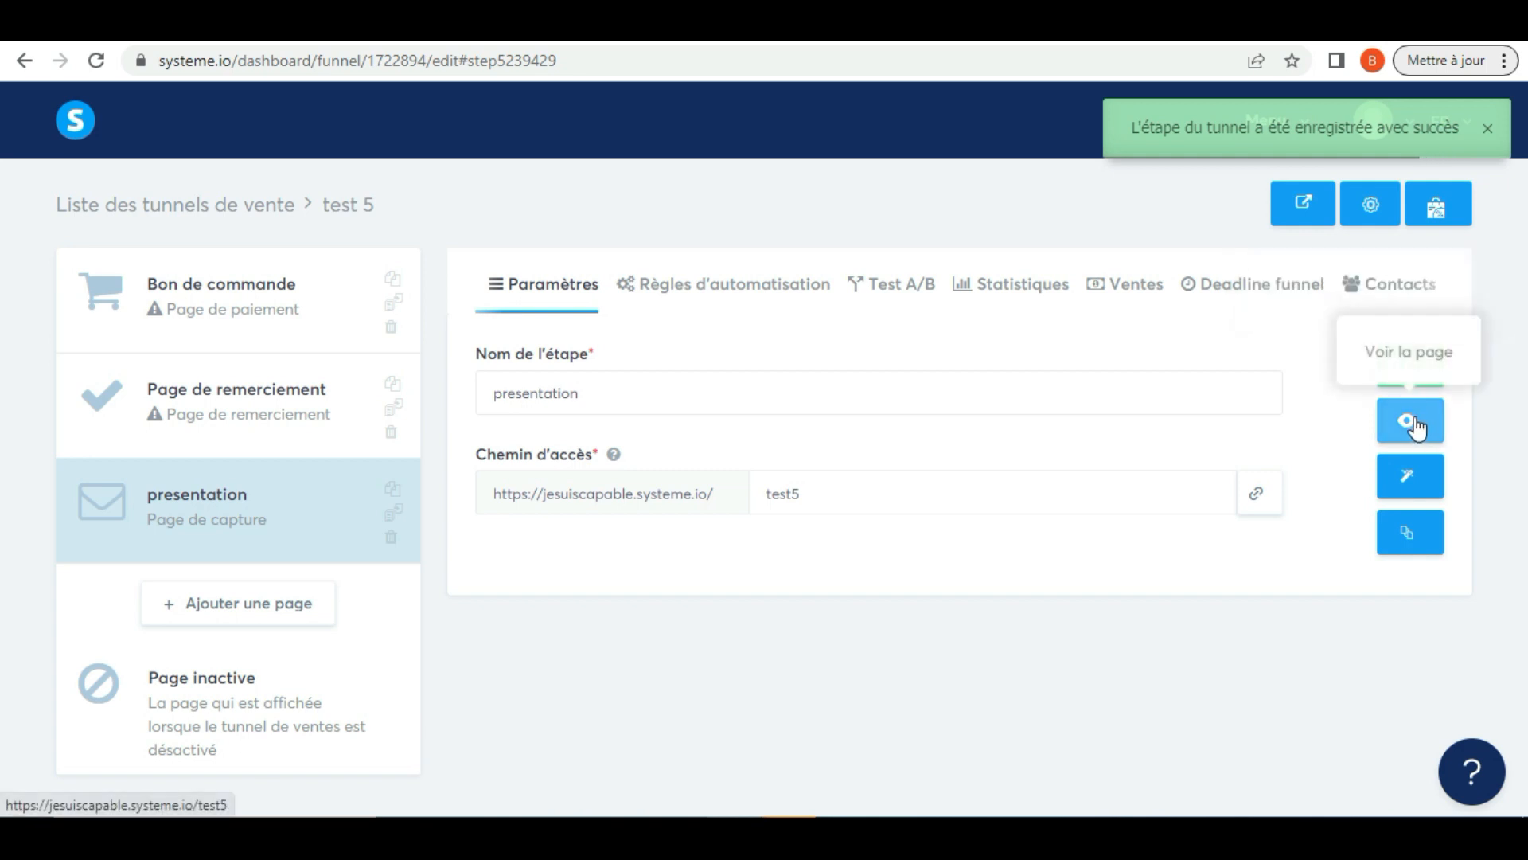
View the published presentation page and return to the funnel settings
{"action": "left_click", "coordinate": [1406, 422]}
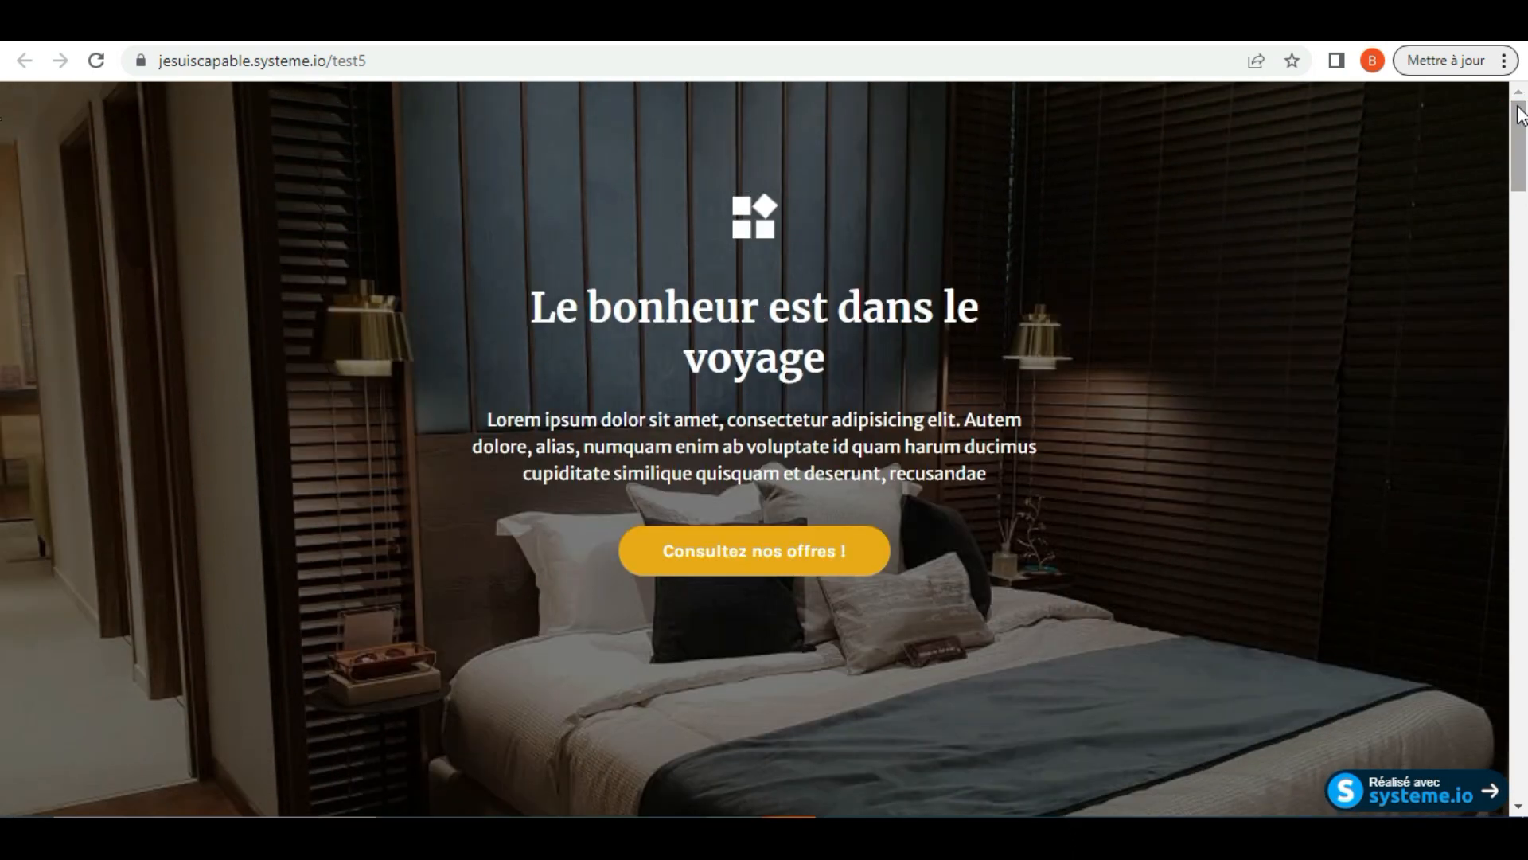
{"action": "mouse_move", "coordinate": [1523, 123]}
{"action": "left_mouse_down"}
{"action": "mouse_move", "coordinate": [1523, 765]}
{"action": "mouse_move", "coordinate": [1523, 127]}
{"action": "left_mouse_up"}
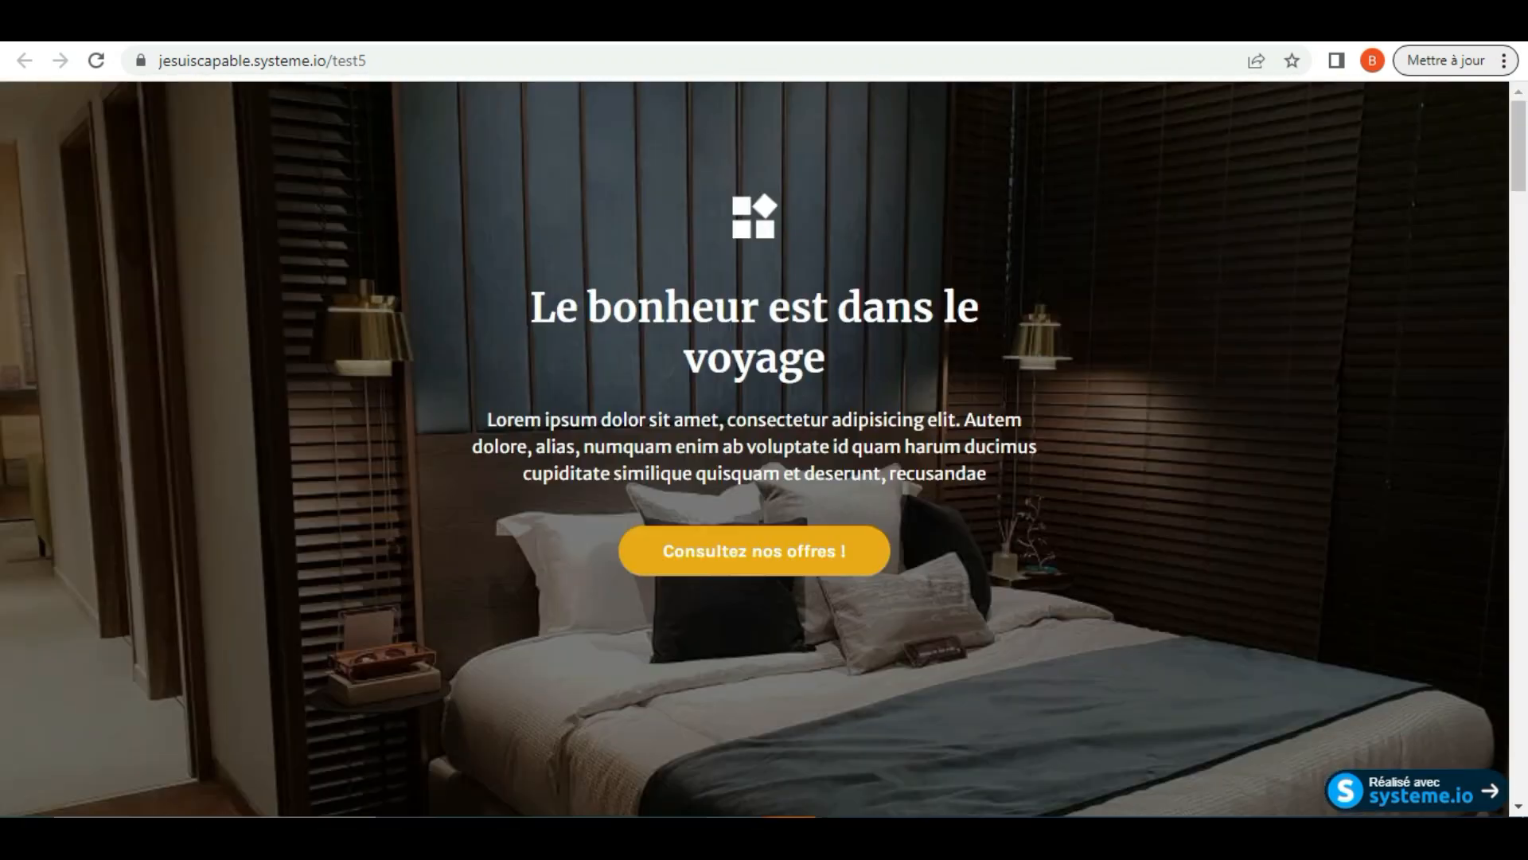
{"action": "left_click", "coordinate": [782, 43]}
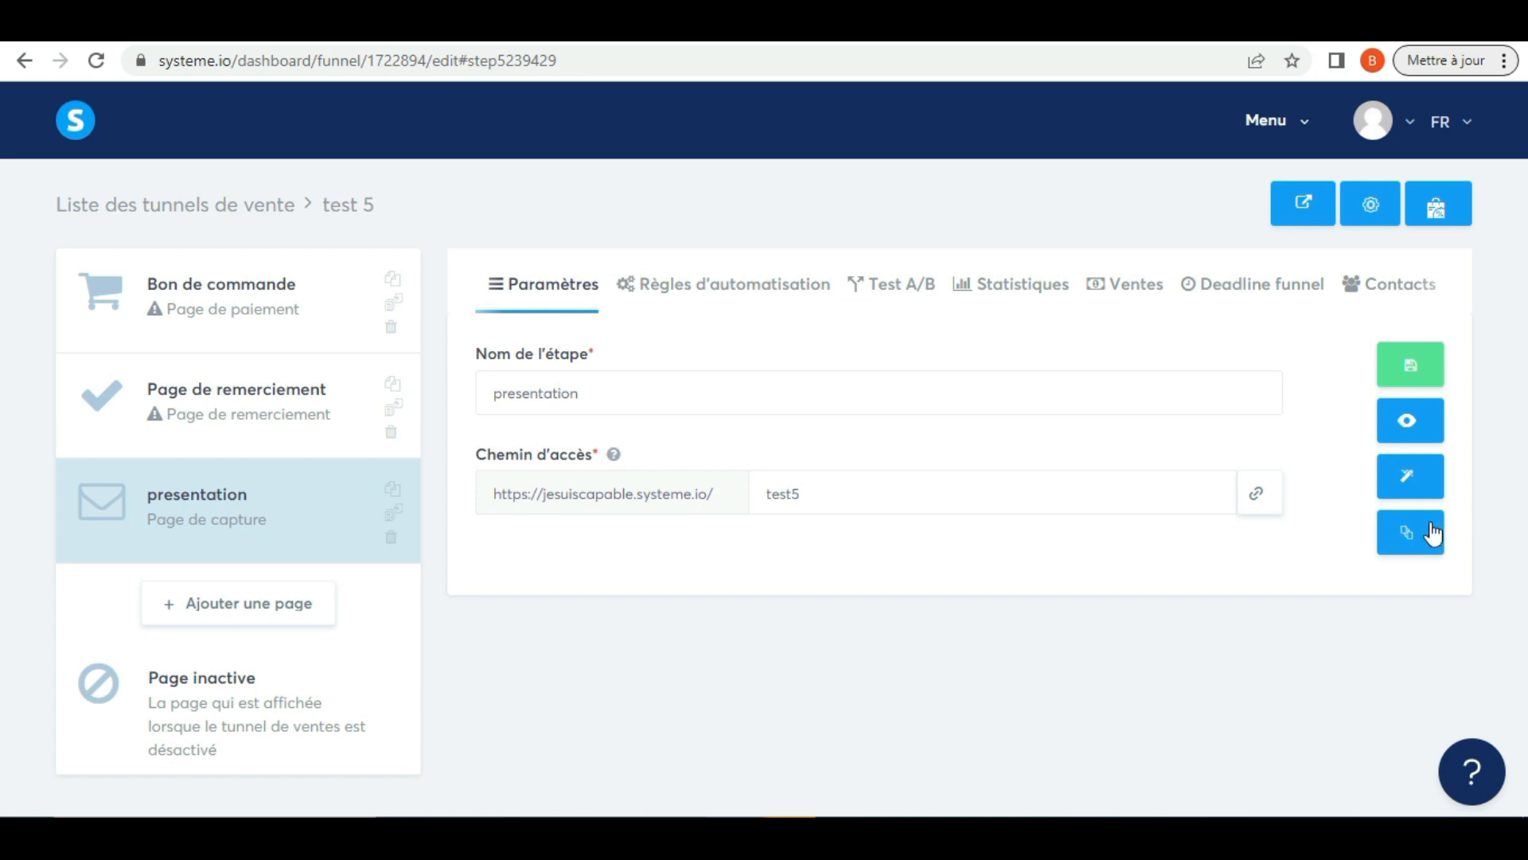
Open the presentation page in the page editor and look through its sections, including the "Nous nous occupons de la logistique" text
{"action": "left_click", "coordinate": [1410, 481]}
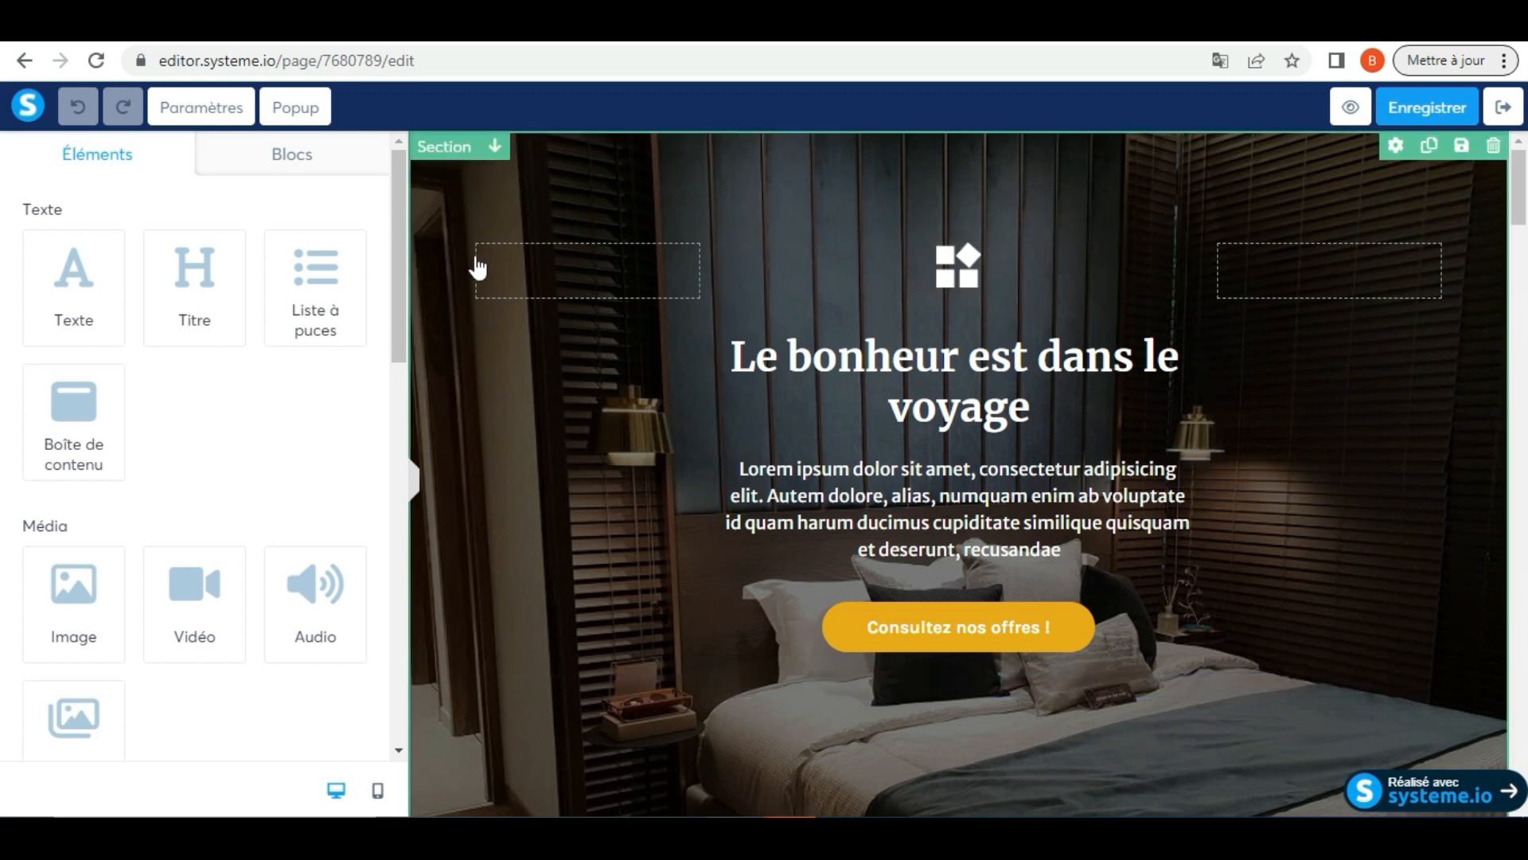
{"action": "left_click_drag", "start_coordinate": [1521, 175], "coordinate": [1518, 447]}
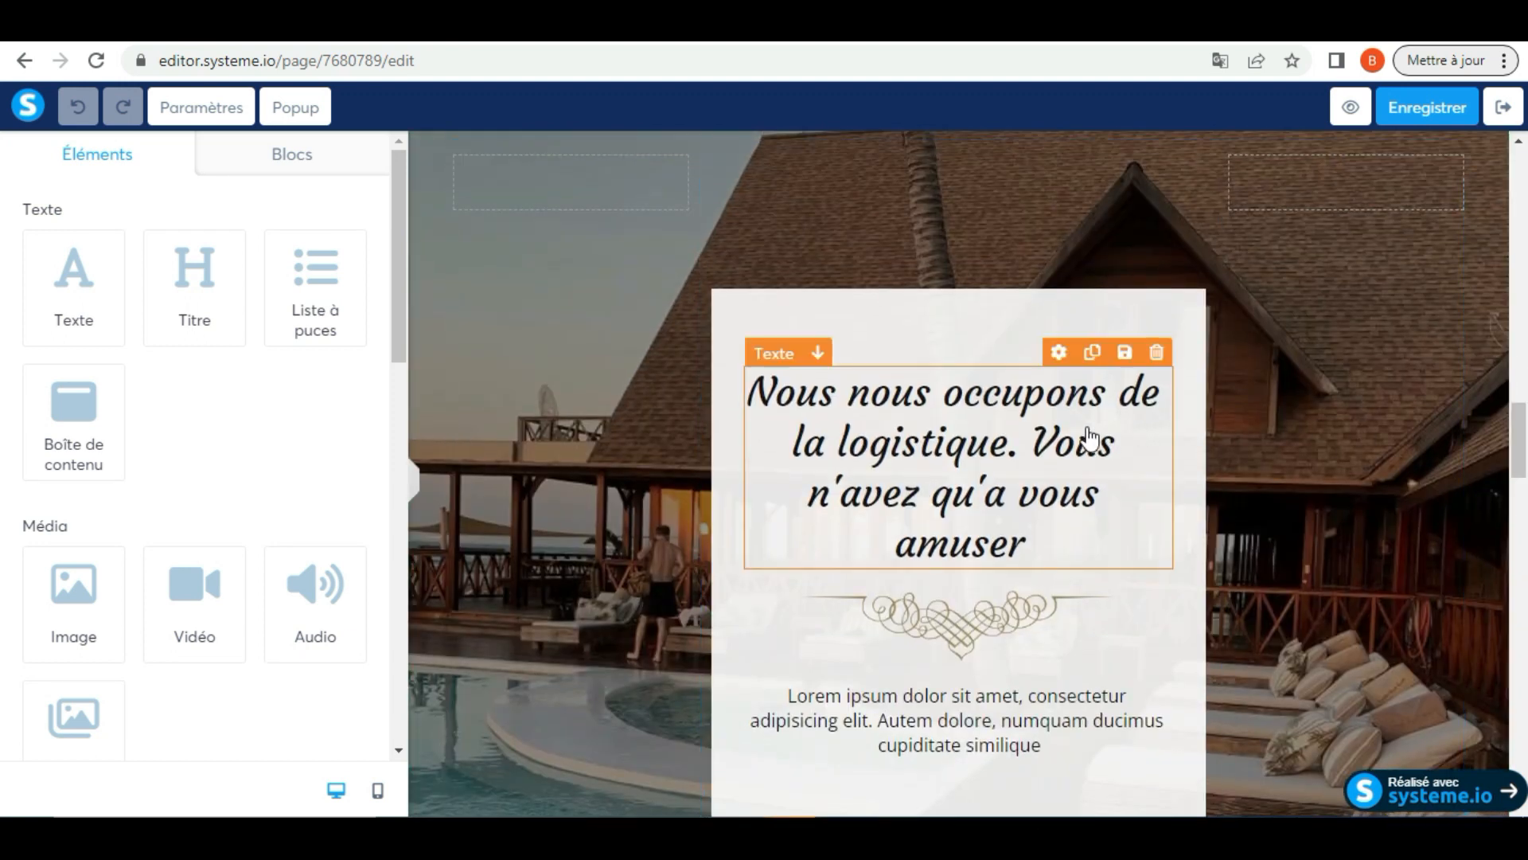
{"action": "double_click", "coordinate": [947, 426]}
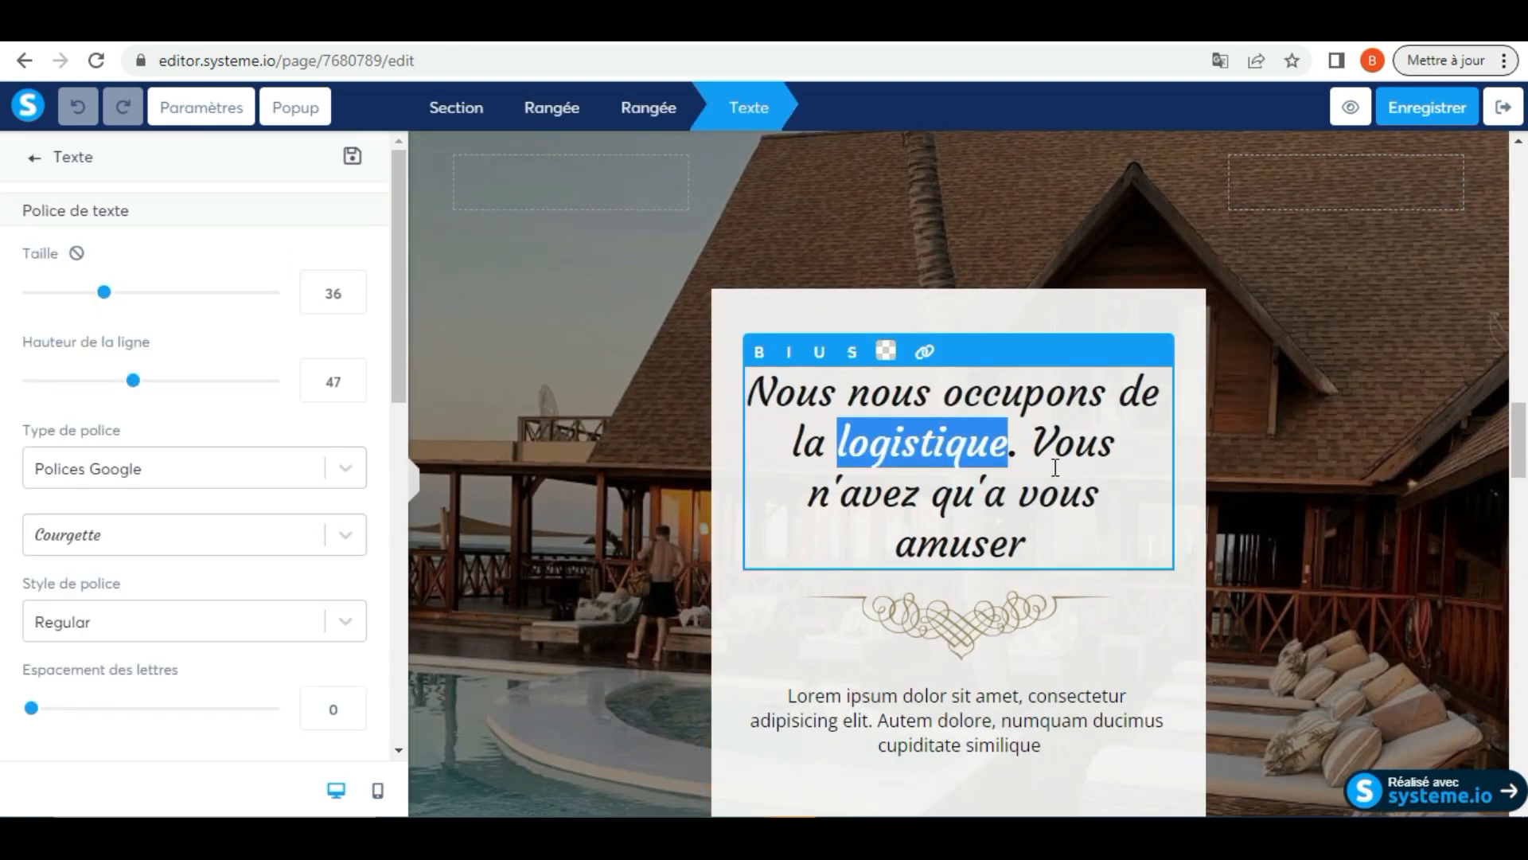
{"action": "left_click", "coordinate": [1382, 322]}
{"action": "left_click_drag", "start_coordinate": [1520, 457], "coordinate": [1522, 159]}
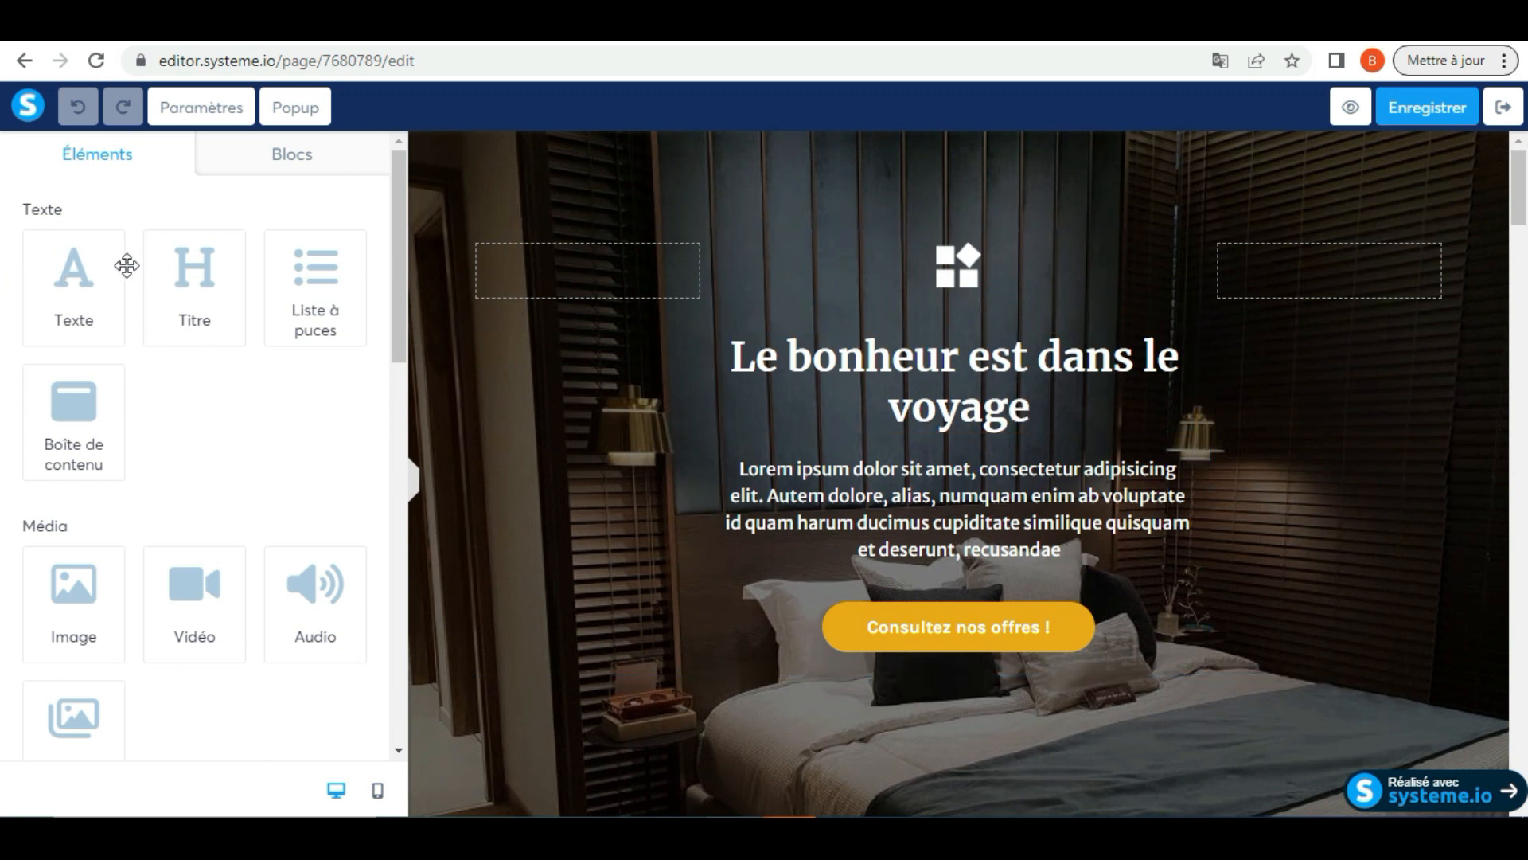
Examine the elements available for the page, from text and media to column layouts, form, social and other elements
{"action": "mouse_move", "coordinate": [395, 256]}
{"action": "left_mouse_down"}
{"action": "mouse_move", "coordinate": [388, 465]}
{"action": "mouse_move", "coordinate": [389, 253]}
{"action": "left_mouse_up"}
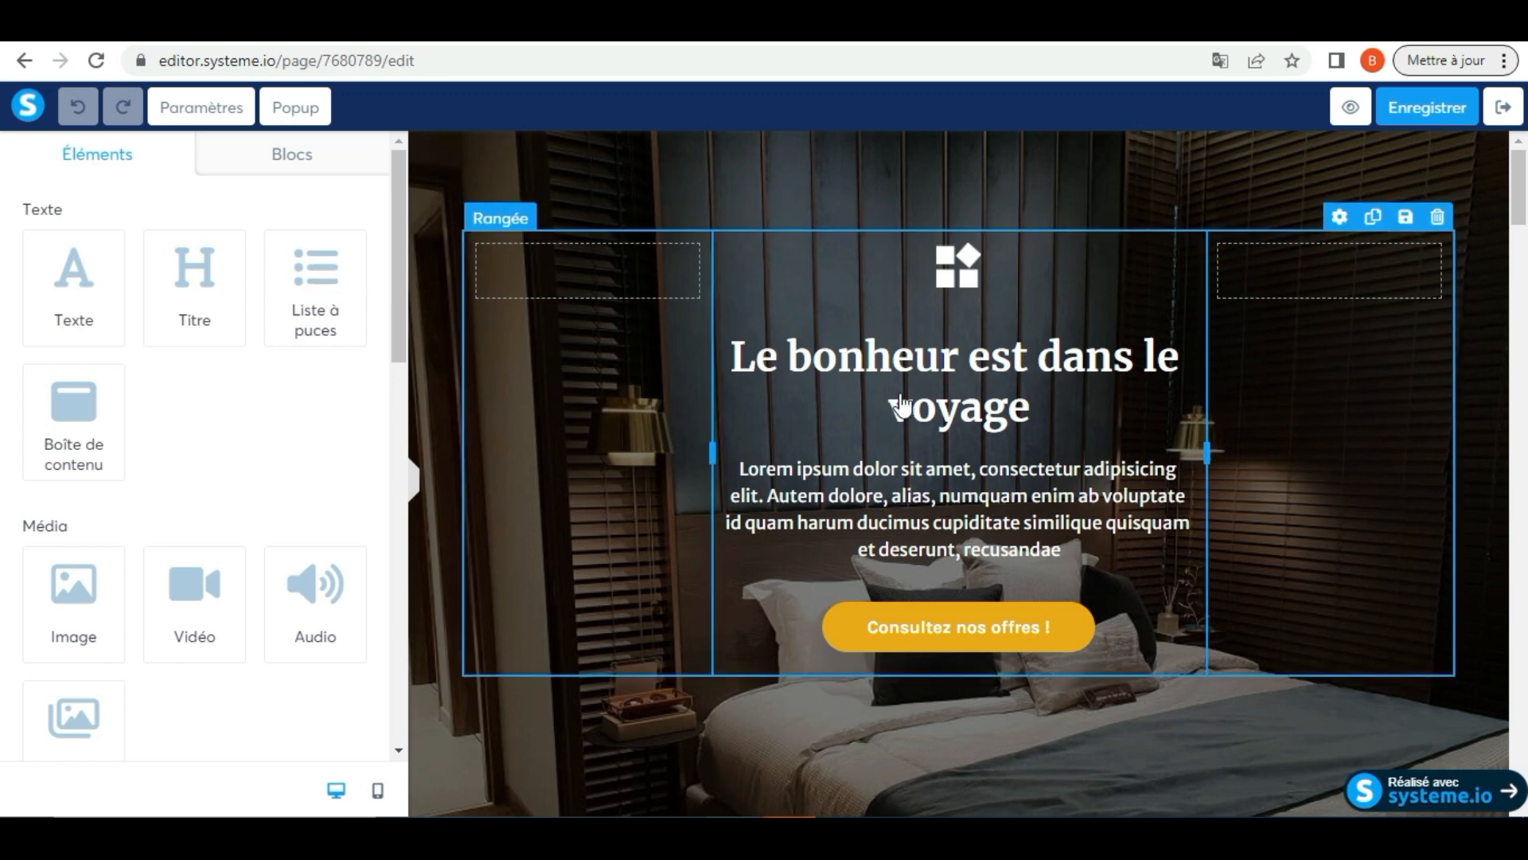
{"action": "left_click_drag", "start_coordinate": [1521, 191], "coordinate": [1491, 160]}
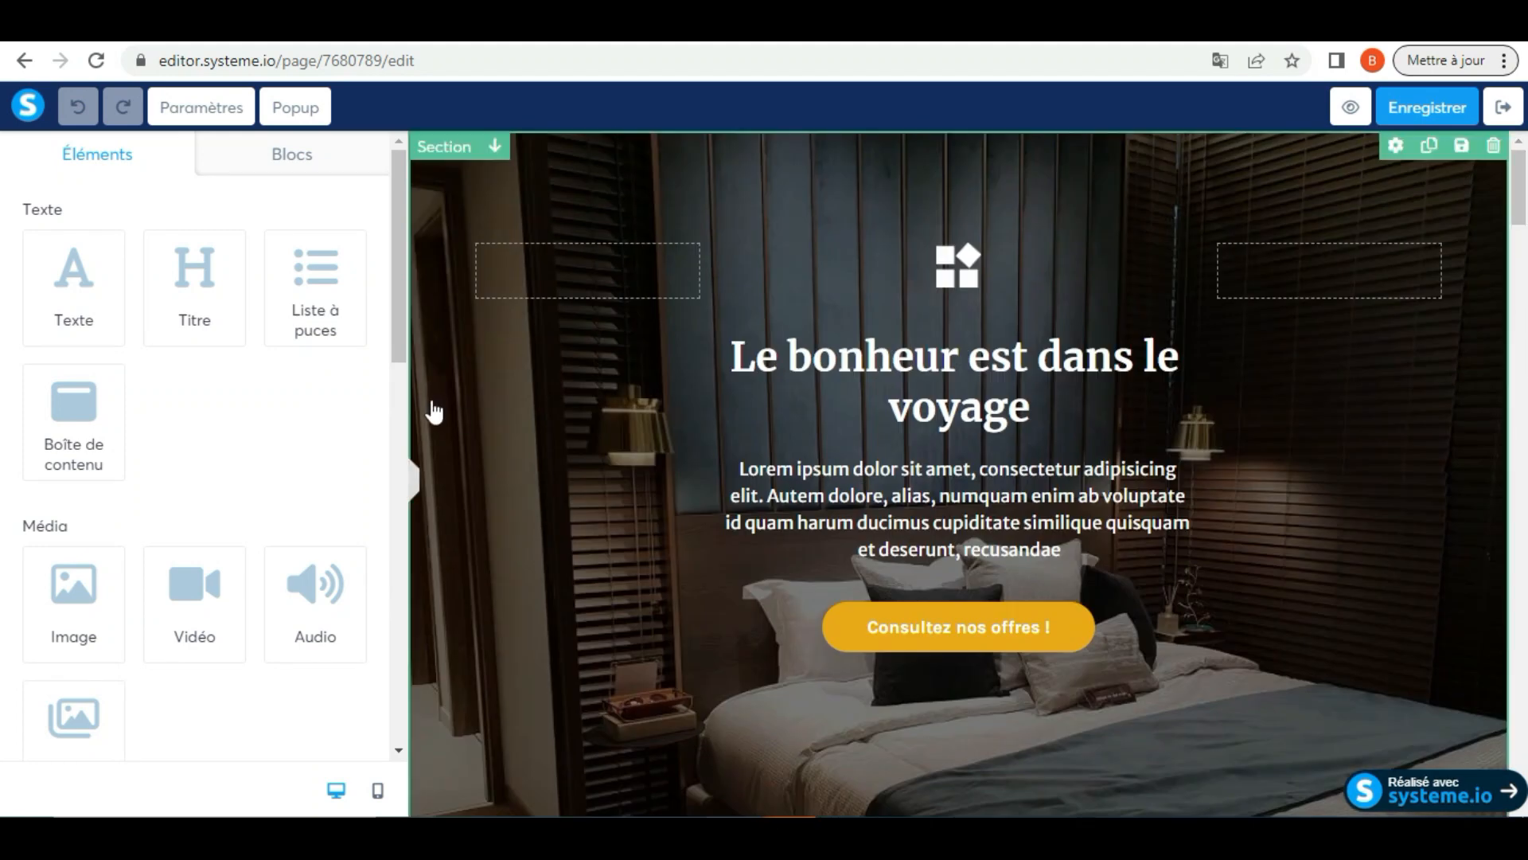
{"action": "left_click_drag", "start_coordinate": [399, 265], "coordinate": [399, 343]}
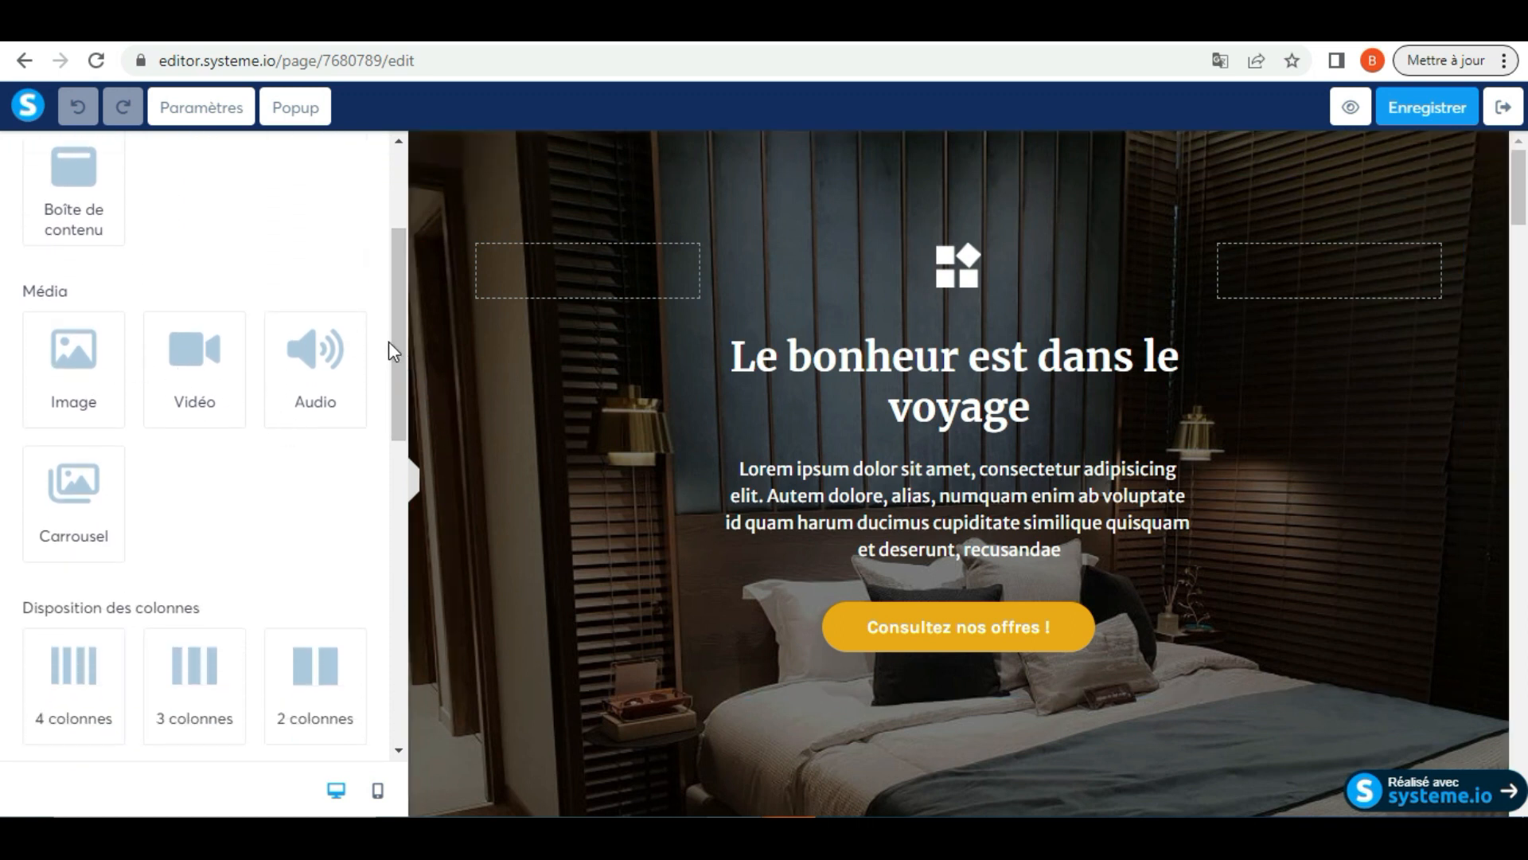
{"action": "left_click_drag", "start_coordinate": [399, 356], "coordinate": [408, 570]}
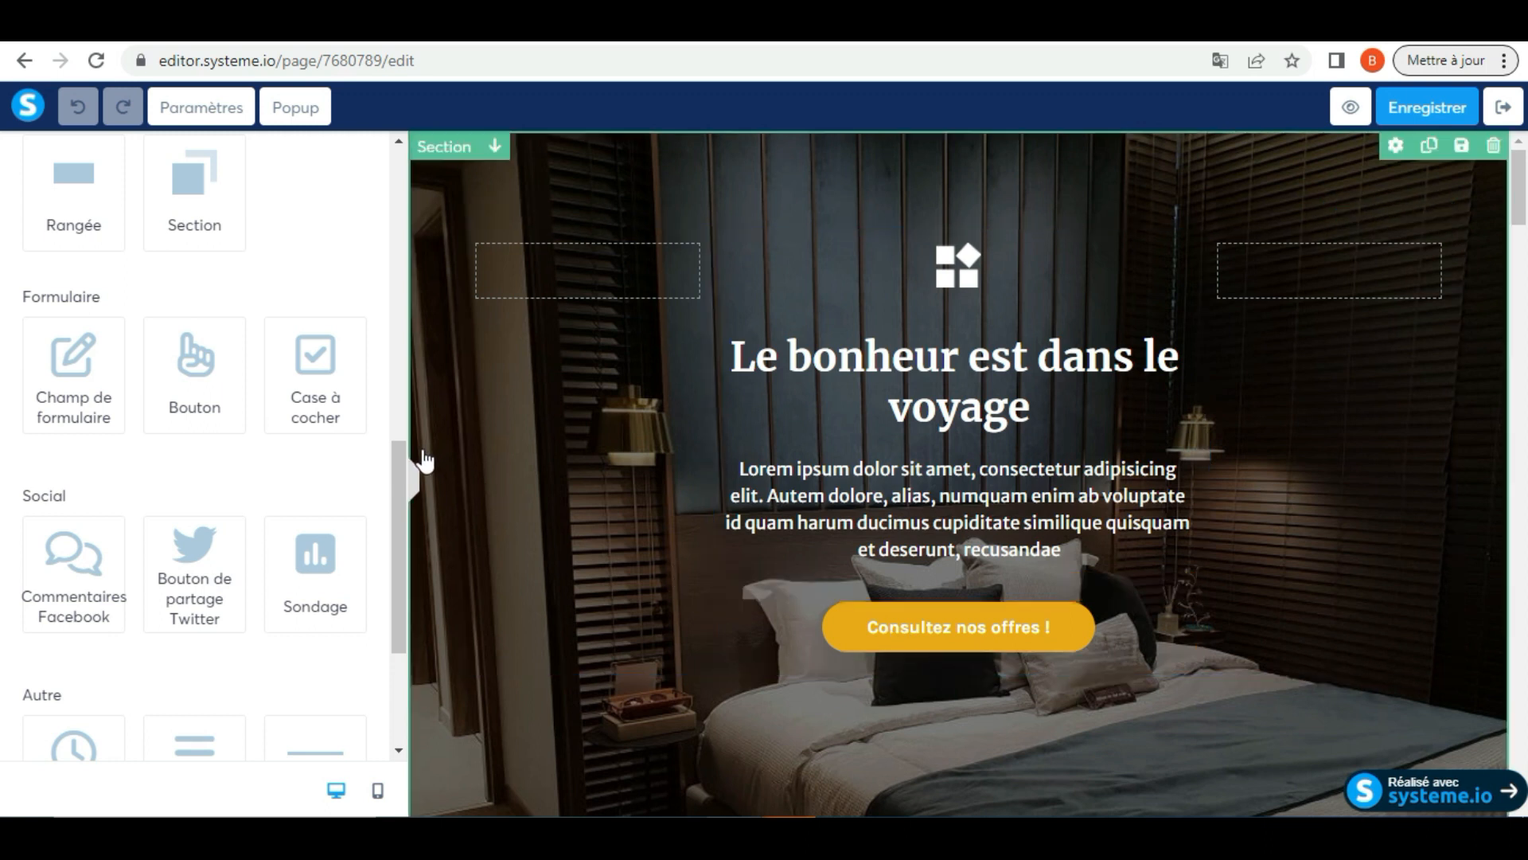
{"action": "left_click_drag", "start_coordinate": [402, 482], "coordinate": [409, 637]}
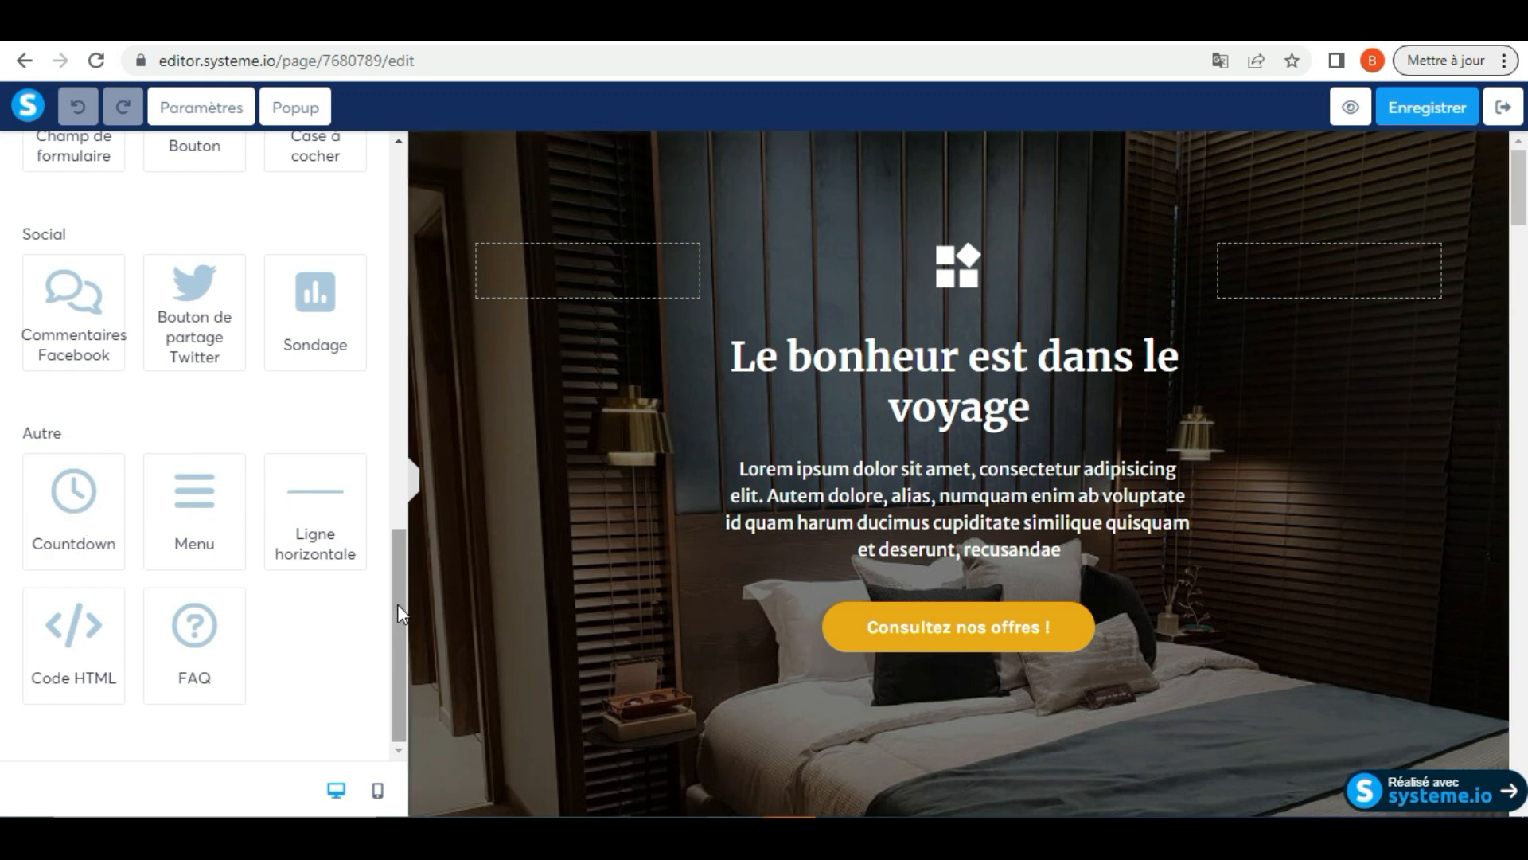
{"action": "left_click_drag", "start_coordinate": [399, 675], "coordinate": [427, 194]}
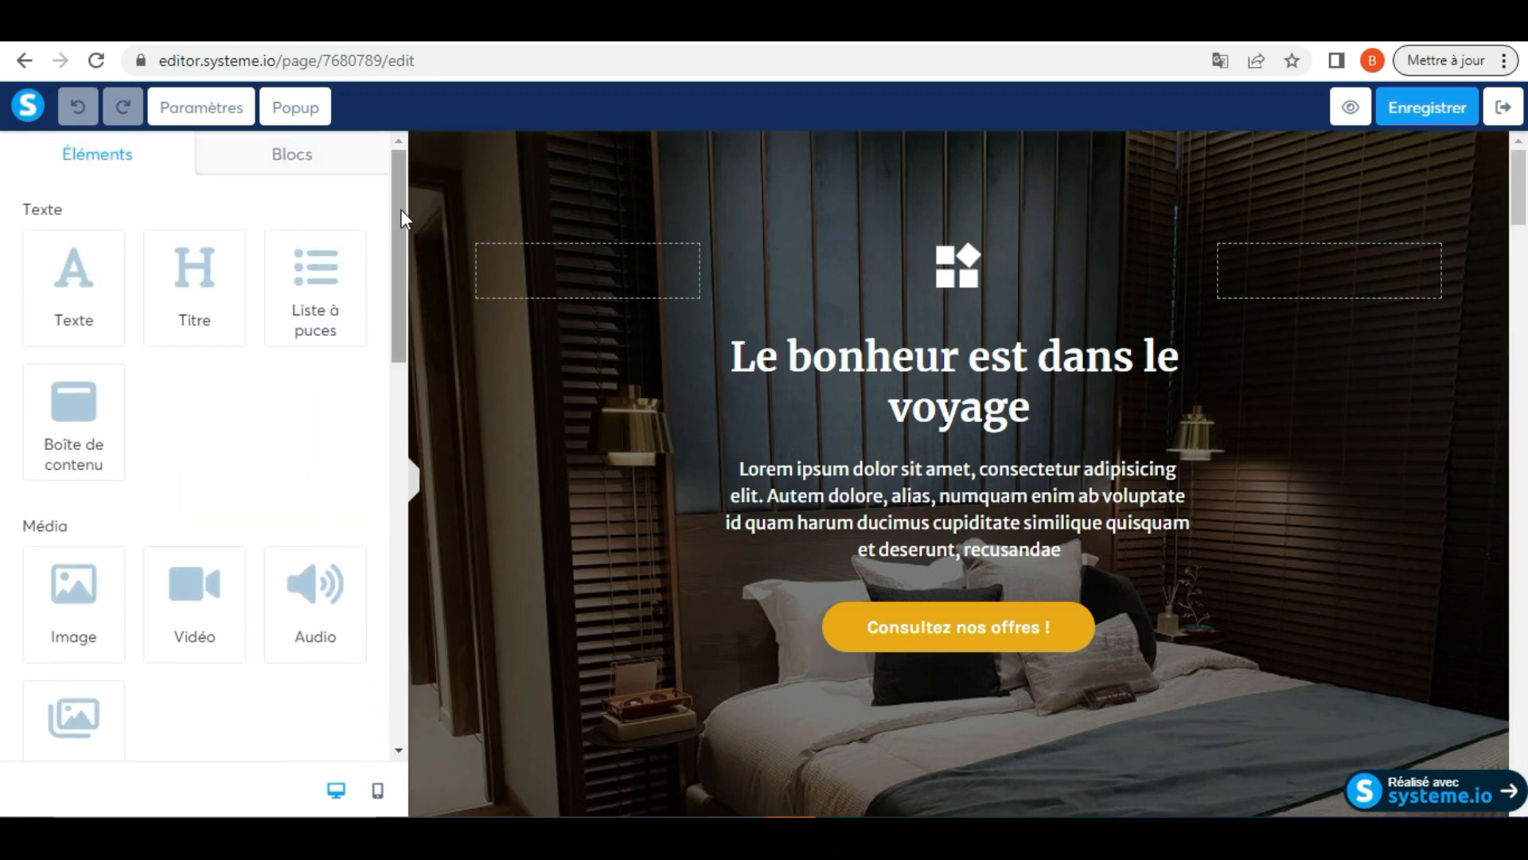
{"action": "left_click_drag", "start_coordinate": [403, 214], "coordinate": [422, 633]}
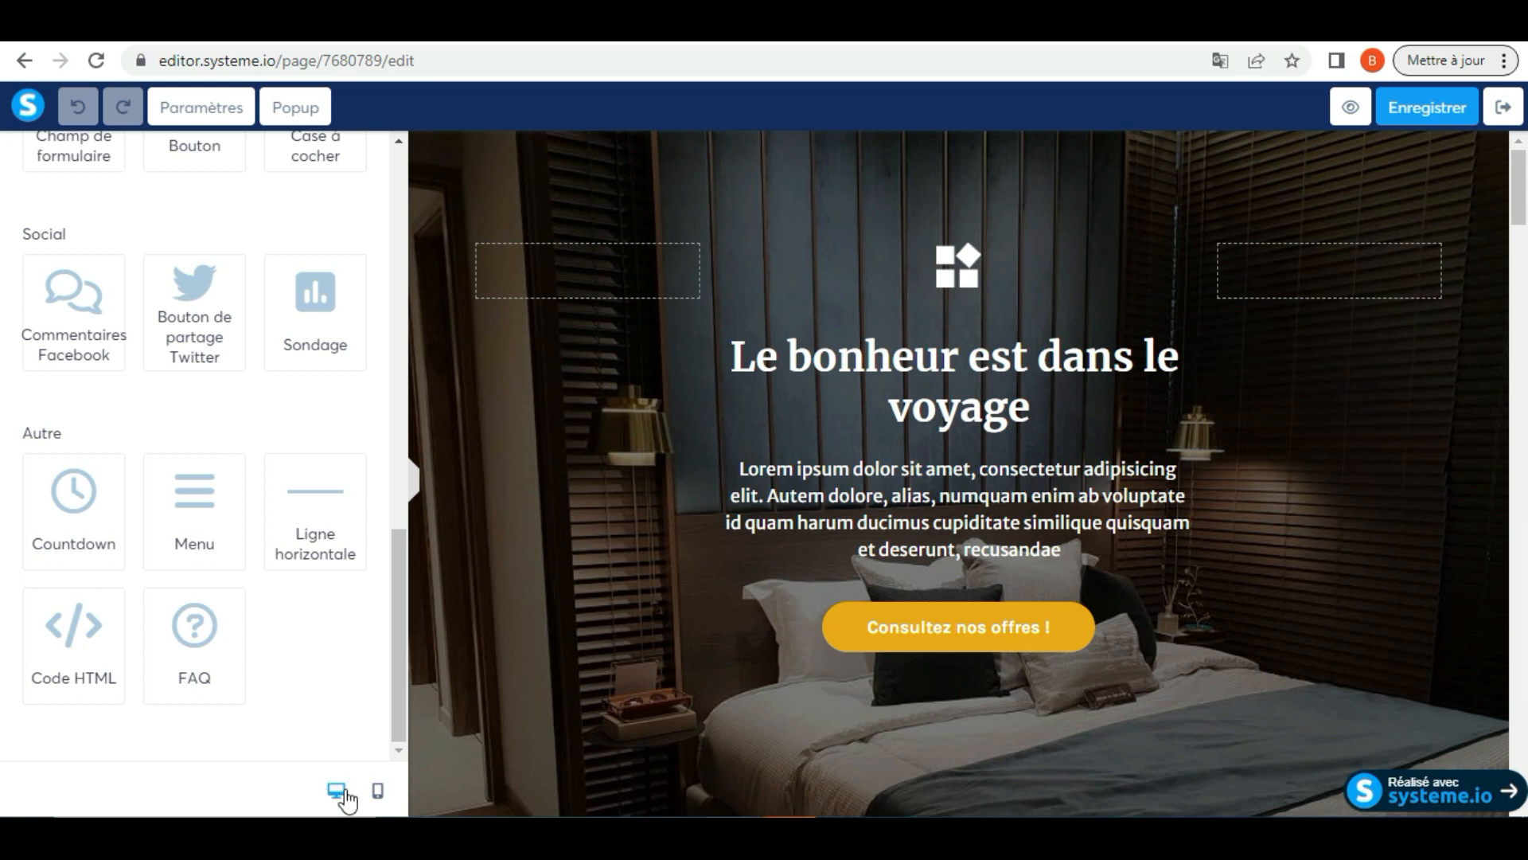
Compare the page's mobile layout with its desktop layout, ending in the desktop view
{"action": "left_click", "coordinate": [379, 796]}
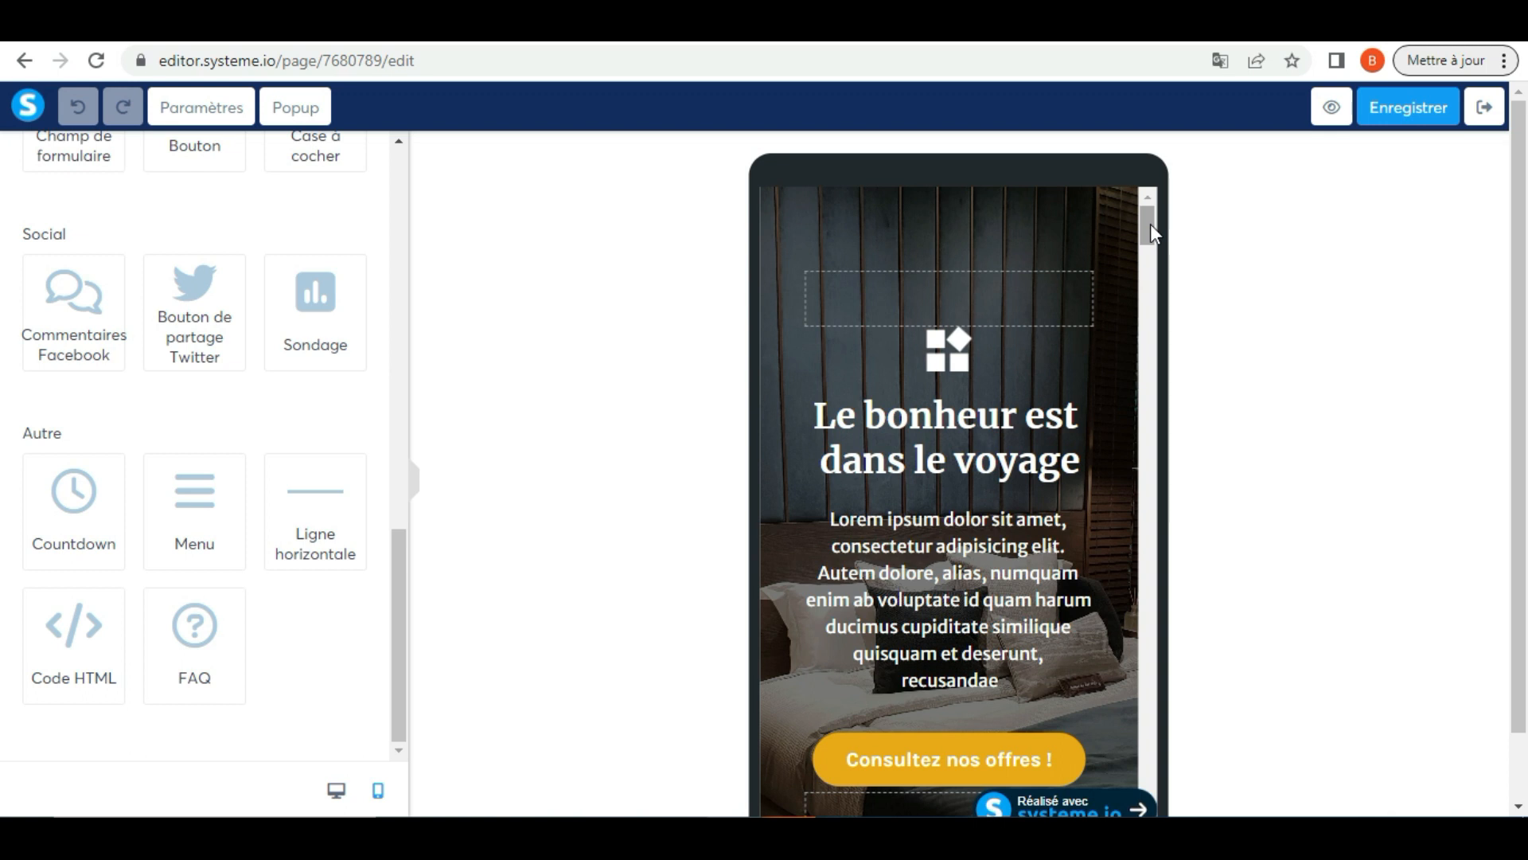
{"action": "left_click_drag", "start_coordinate": [1151, 225], "coordinate": [1148, 263]}
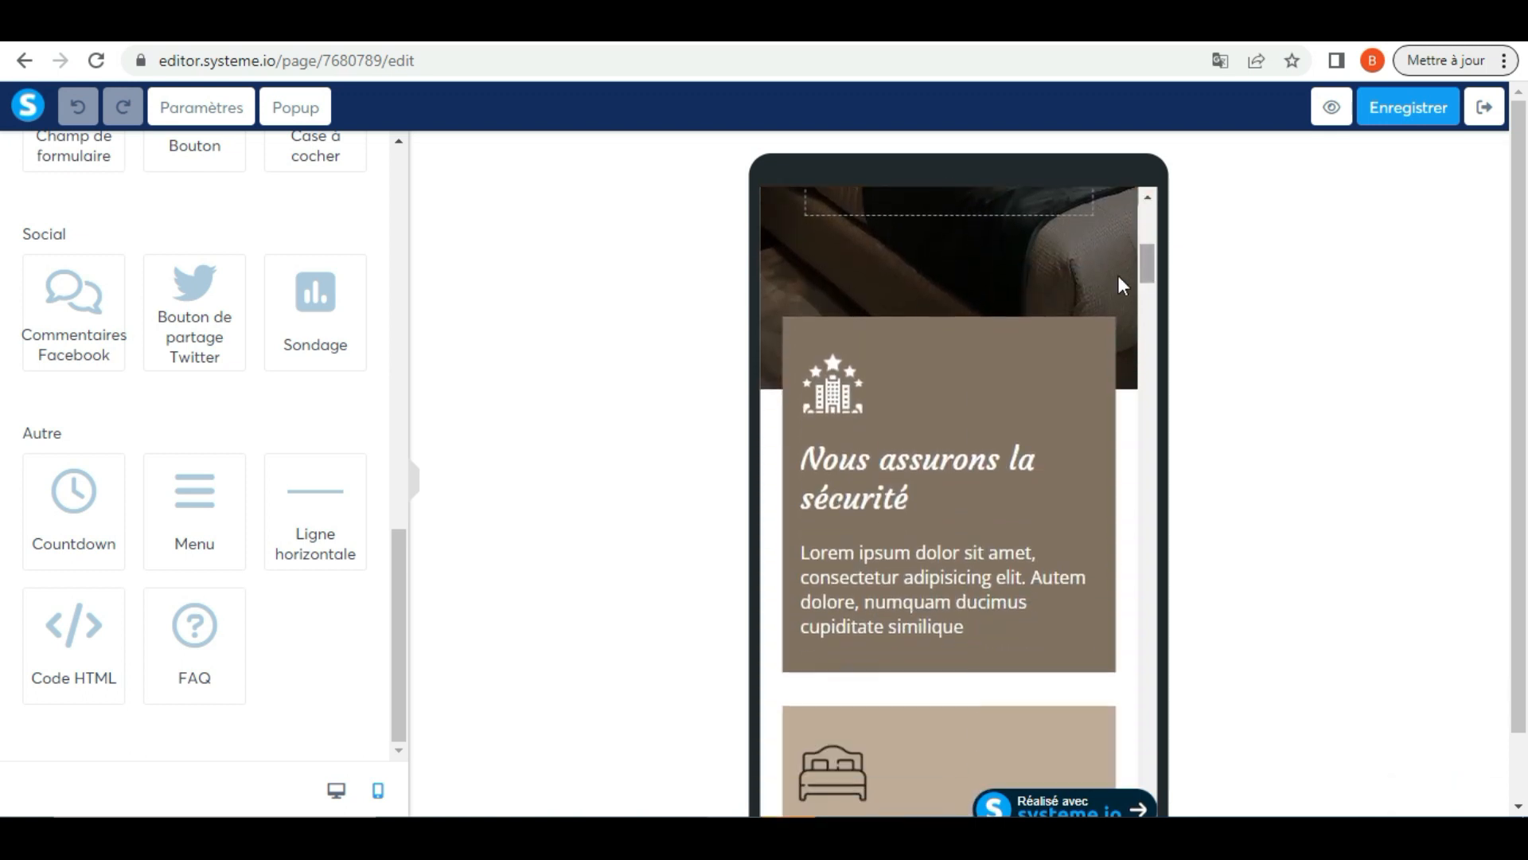
{"action": "left_click", "coordinate": [335, 799]}
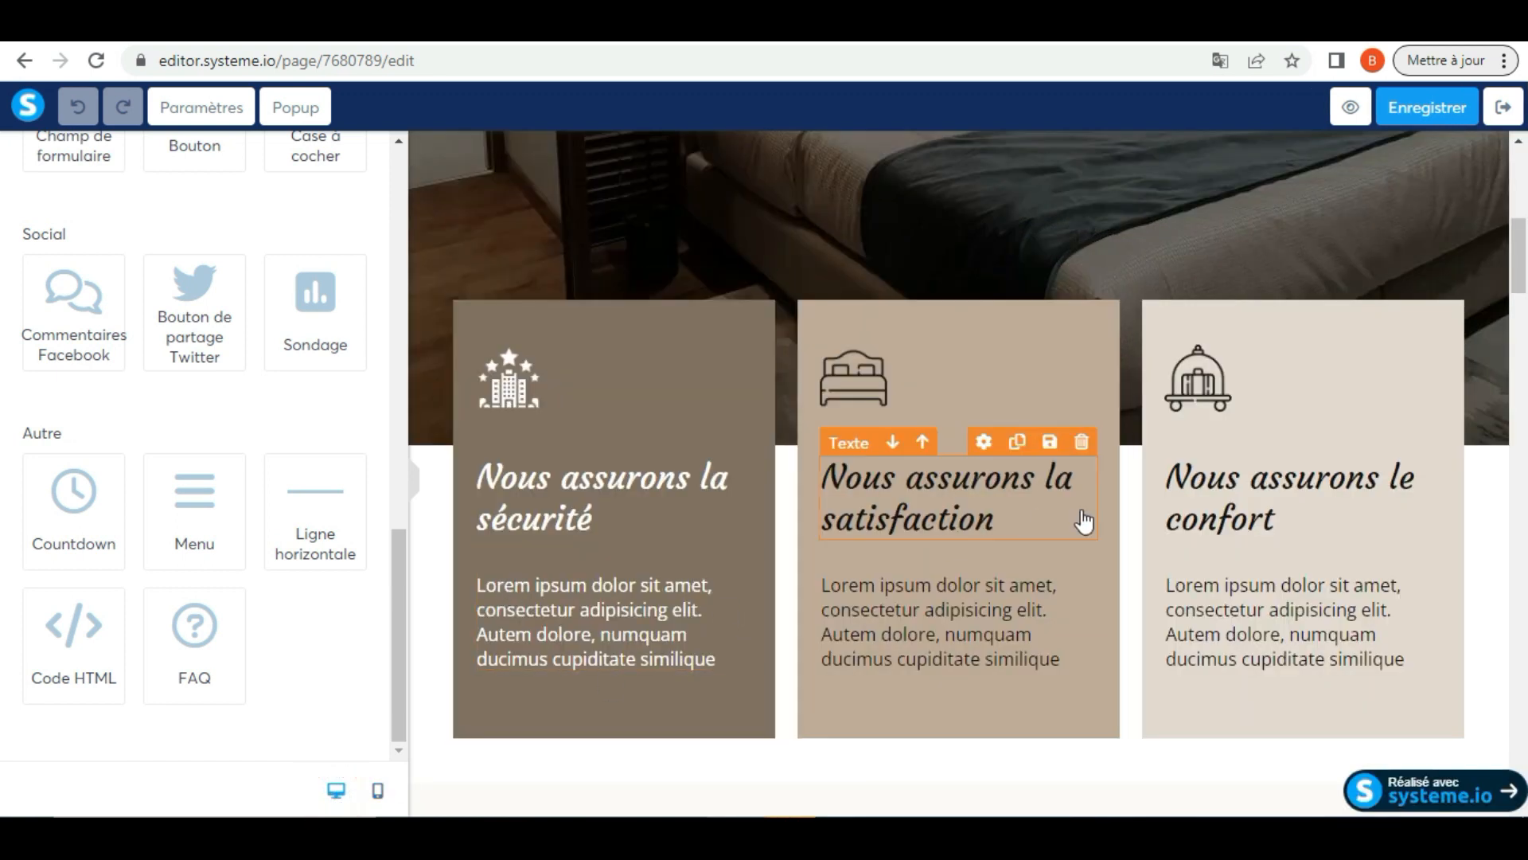
{"action": "left_click", "coordinate": [379, 794]}
{"action": "left_click_drag", "start_coordinate": [1143, 269], "coordinate": [1209, 186]}
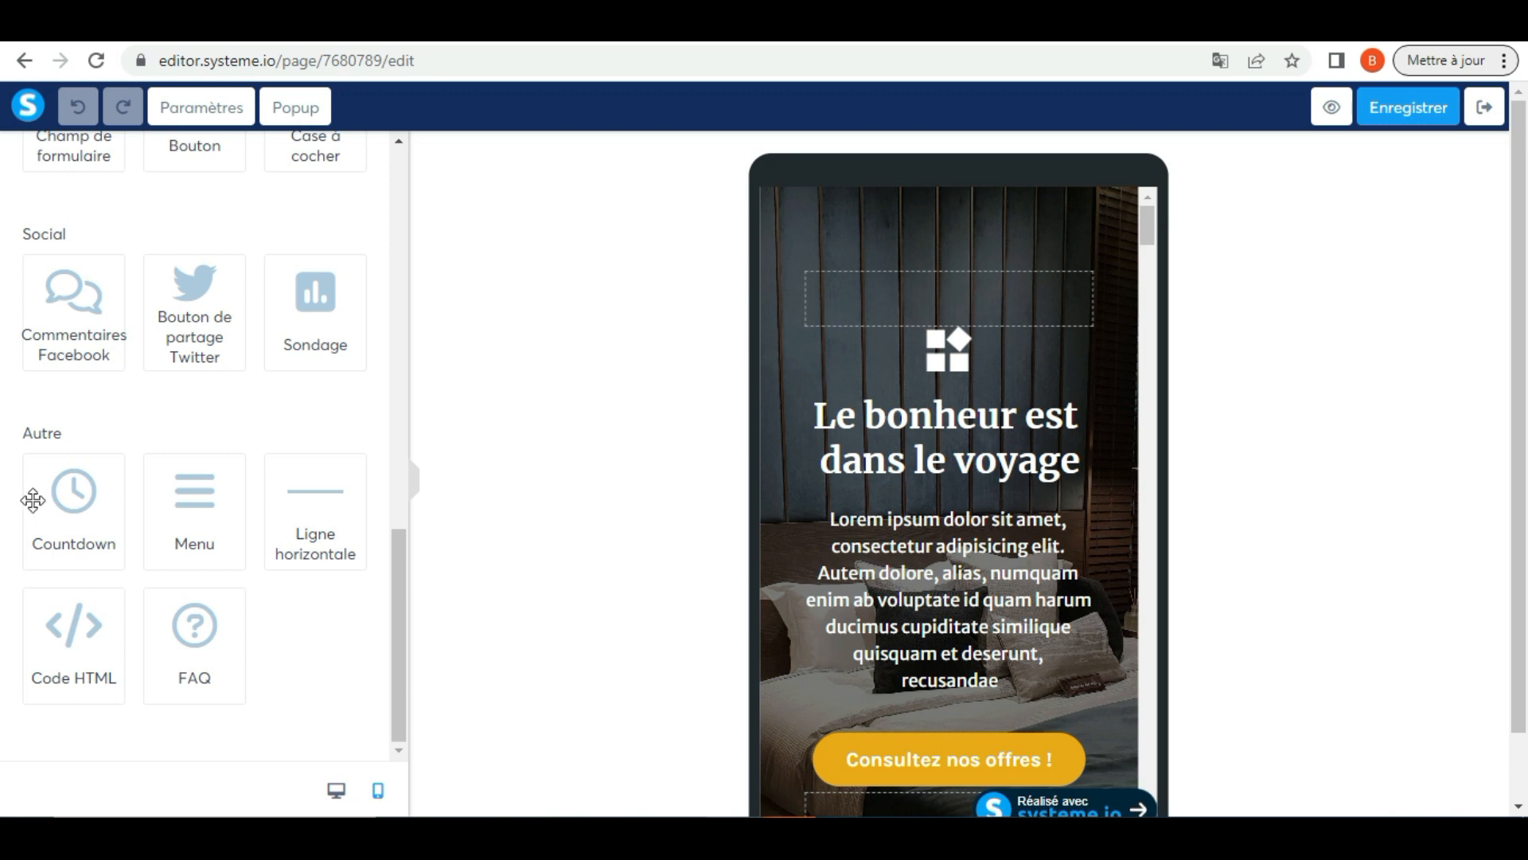
{"action": "left_click", "coordinate": [337, 790]}
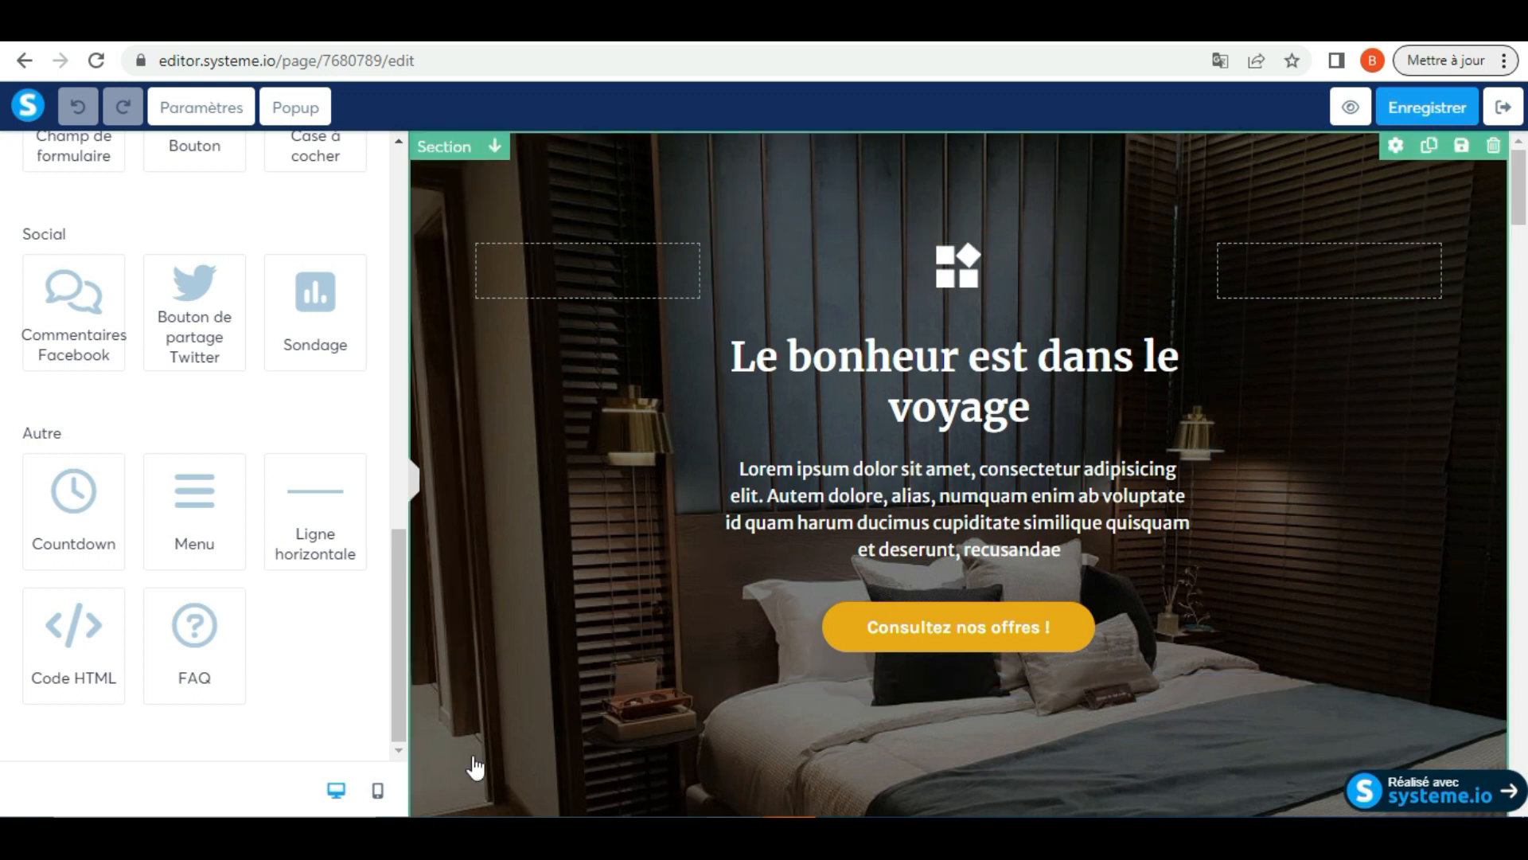
Switch the editor to the mobile view and examine the page's layout from the header image past the "Nous assurons le confort" block
{"action": "left_click", "coordinate": [379, 792]}
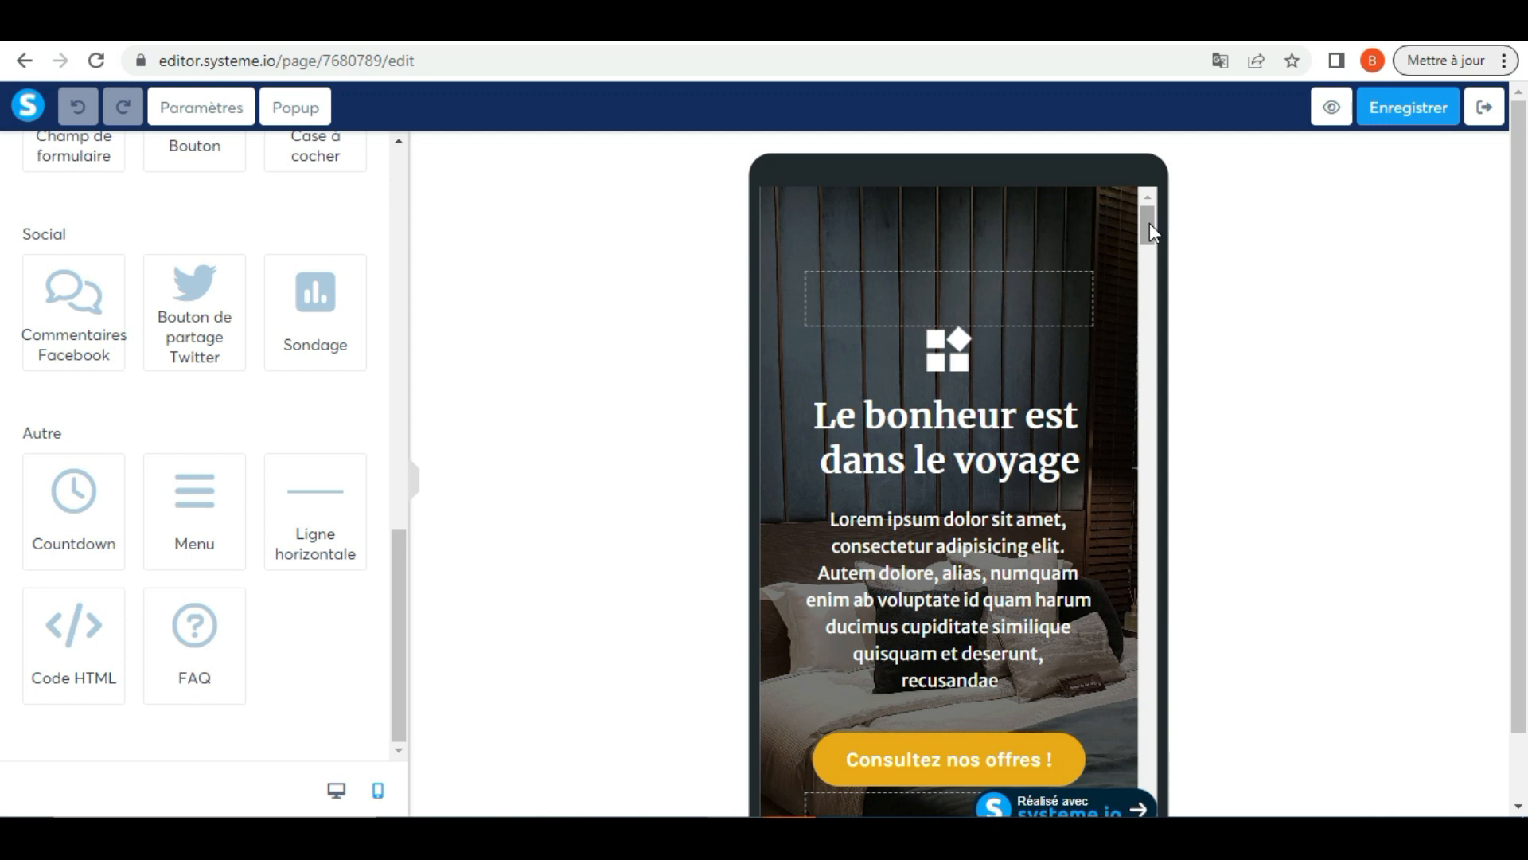
{"action": "mouse_move", "coordinate": [959, 248]}
{"action": "left_click_drag", "start_coordinate": [1147, 227], "coordinate": [1149, 253]}
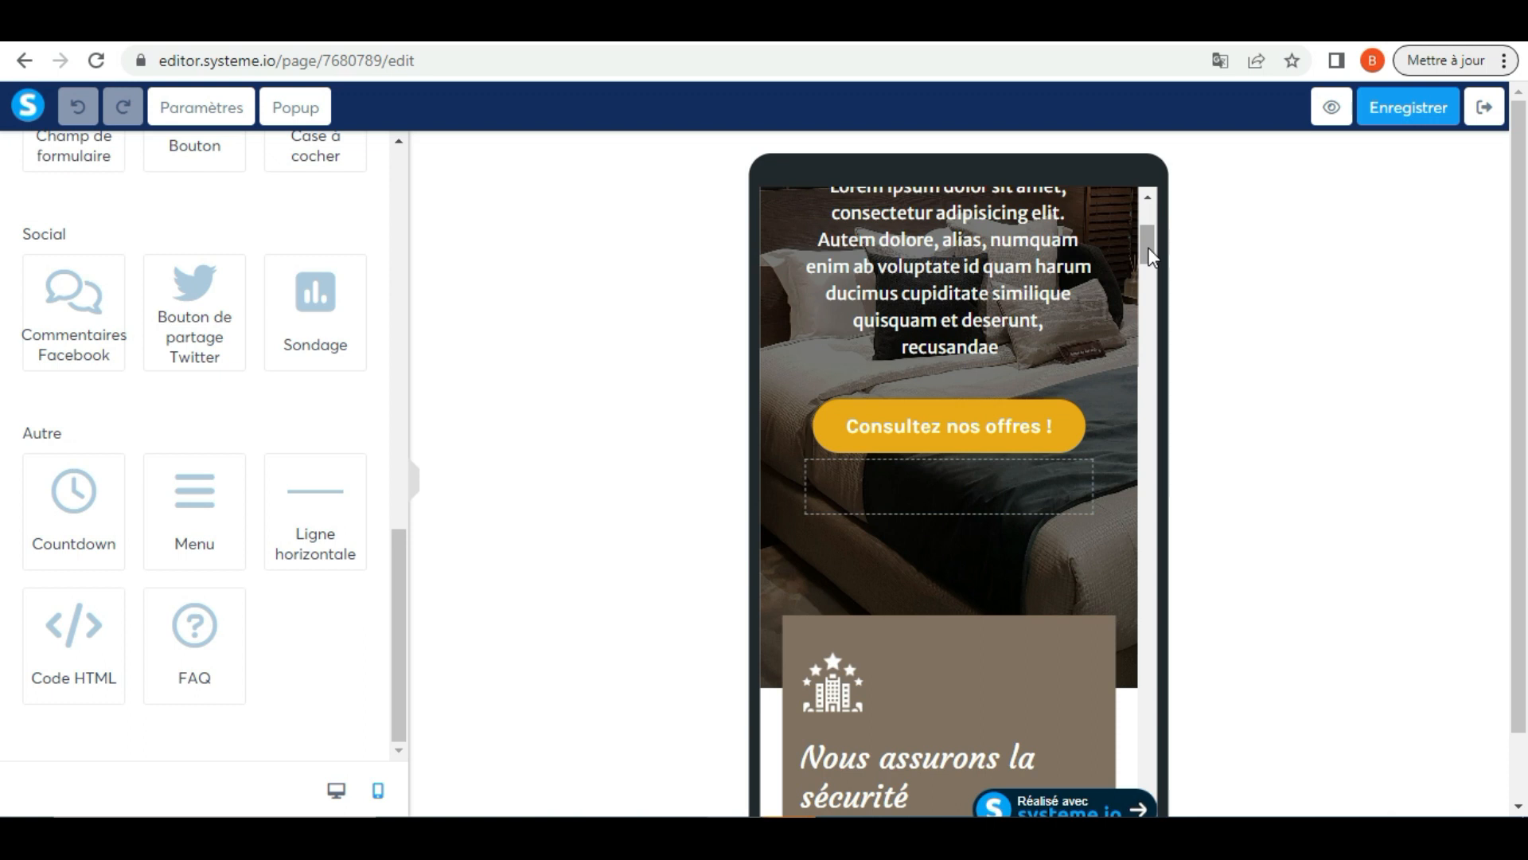
{"action": "left_click_drag", "start_coordinate": [1149, 253], "coordinate": [1170, 185]}
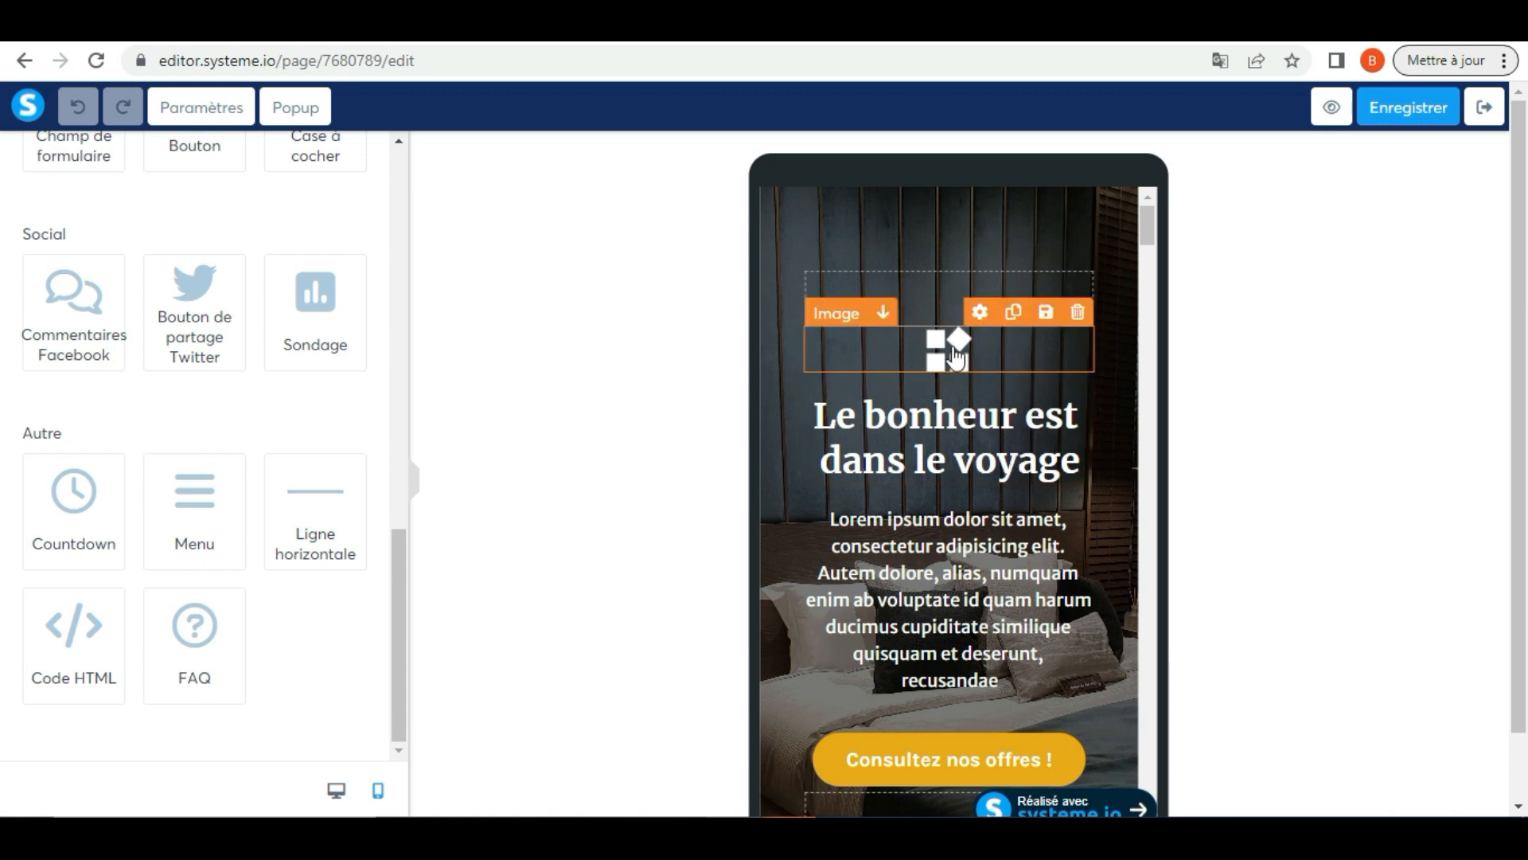
{"action": "left_click_drag", "start_coordinate": [1150, 229], "coordinate": [1156, 330]}
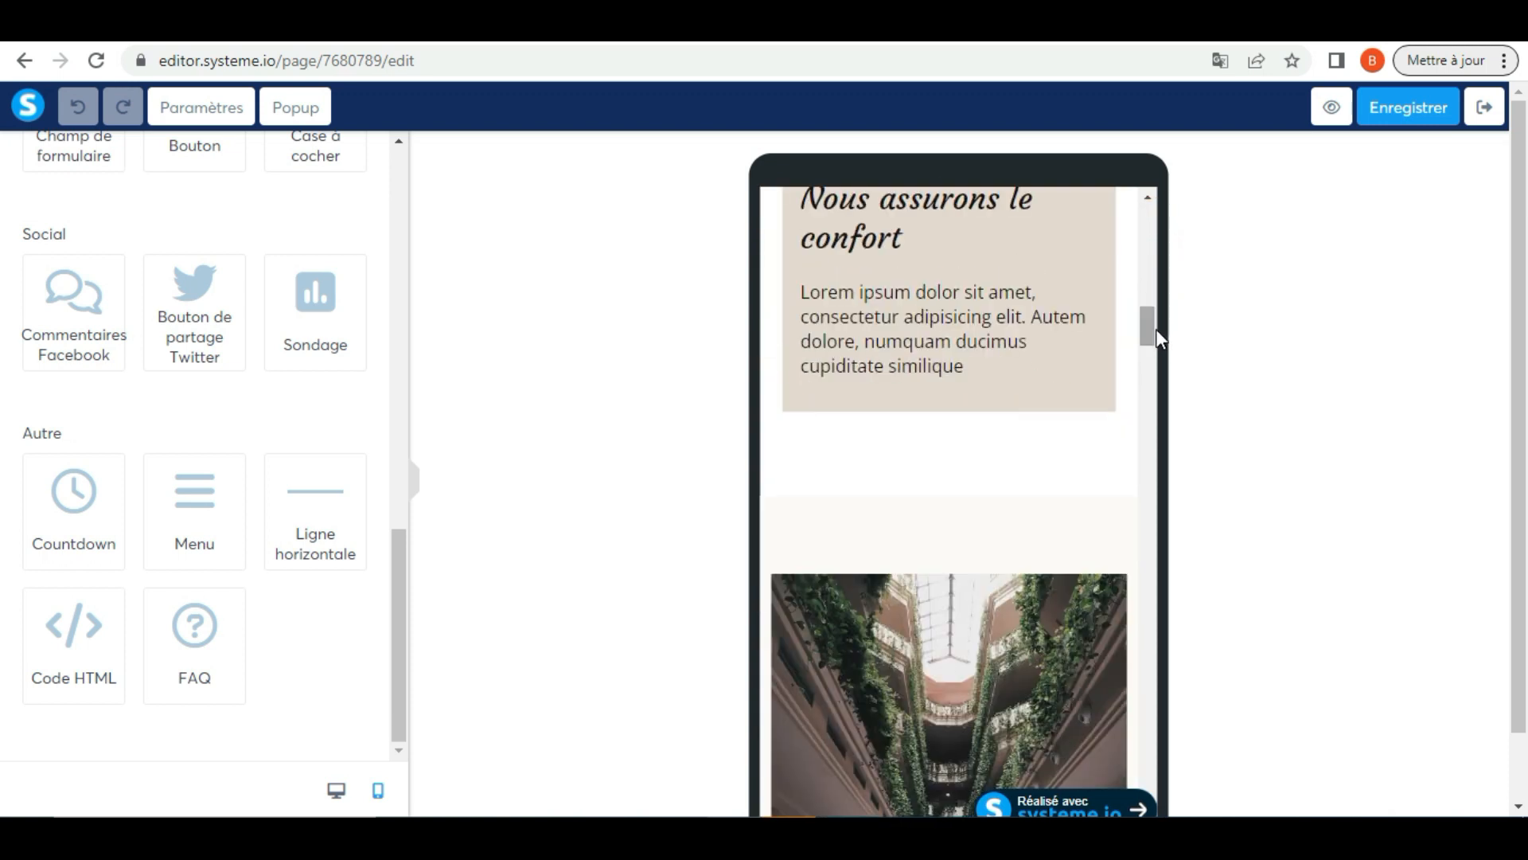